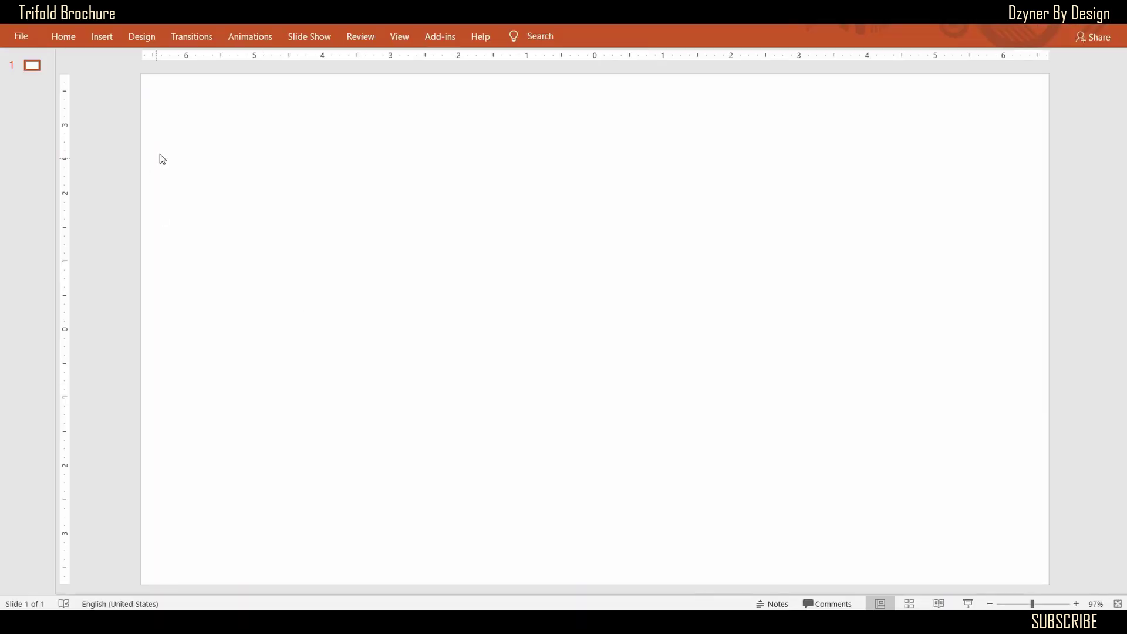
- Set the slide size to A4 Paper (210x297 mm) and maximize the content for the new size
left_click(142, 37)
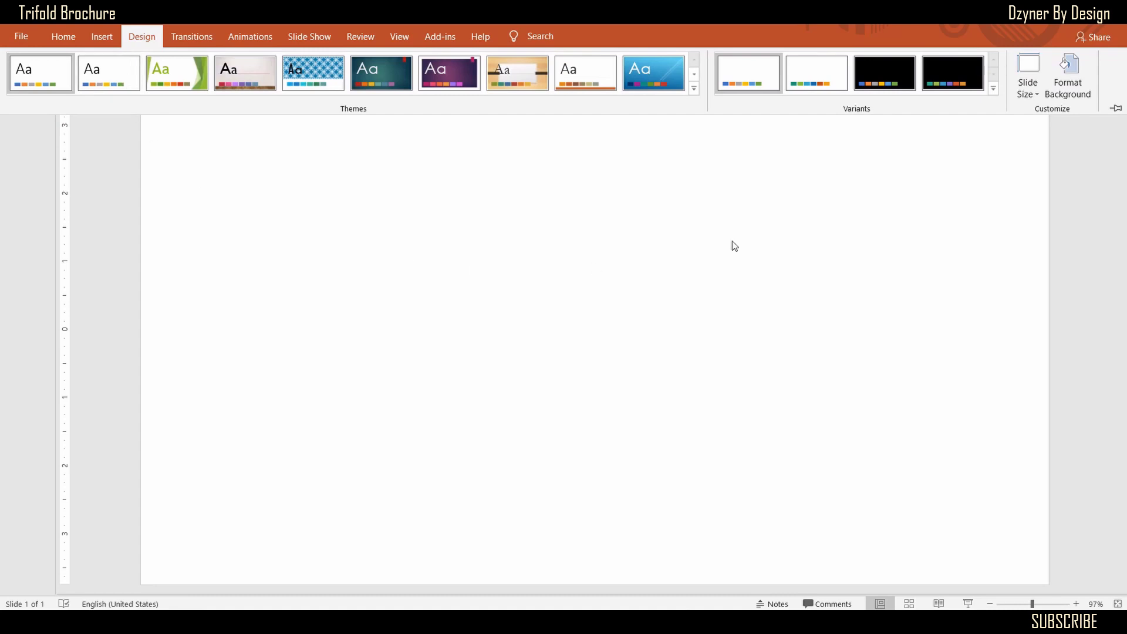
left_click(1034, 94)
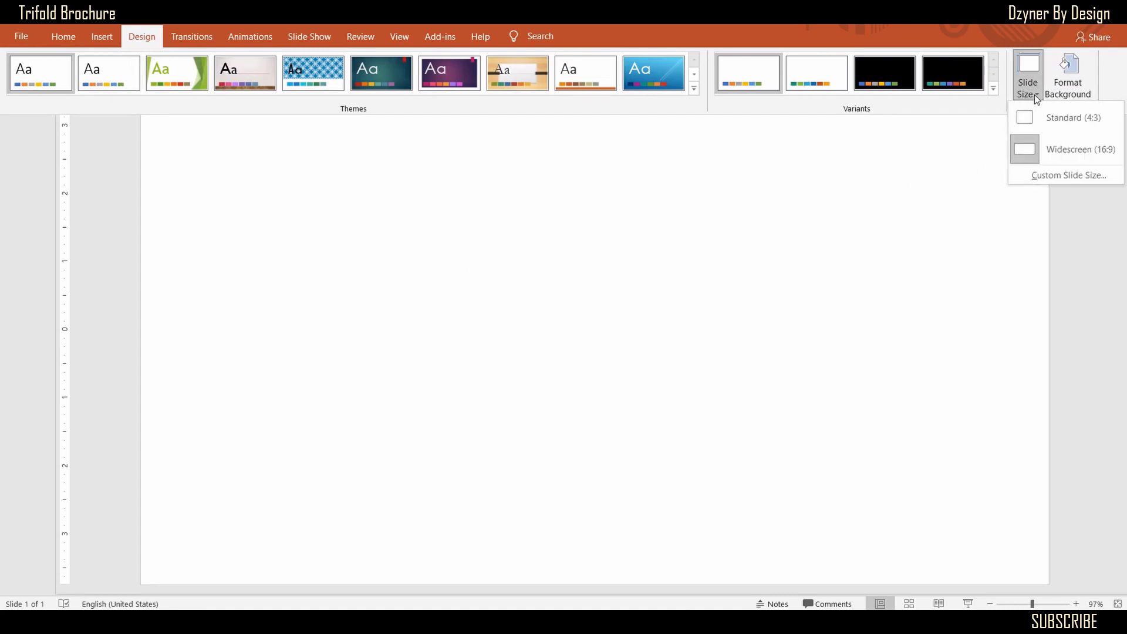
left_click(1064, 175)
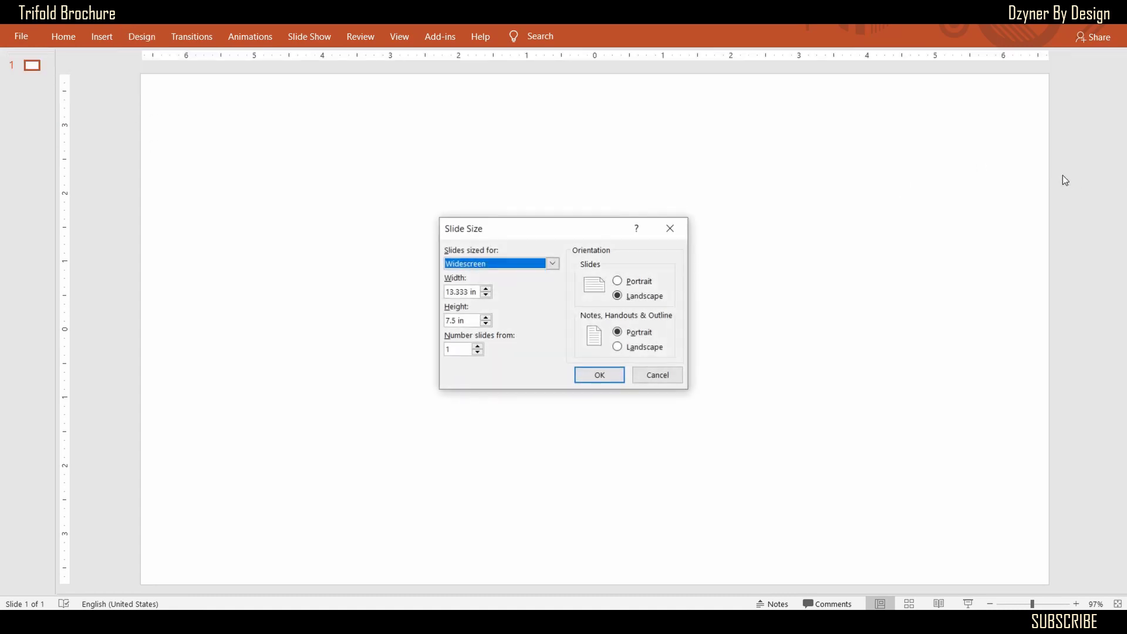
left_click(534, 262)
left_click(519, 335)
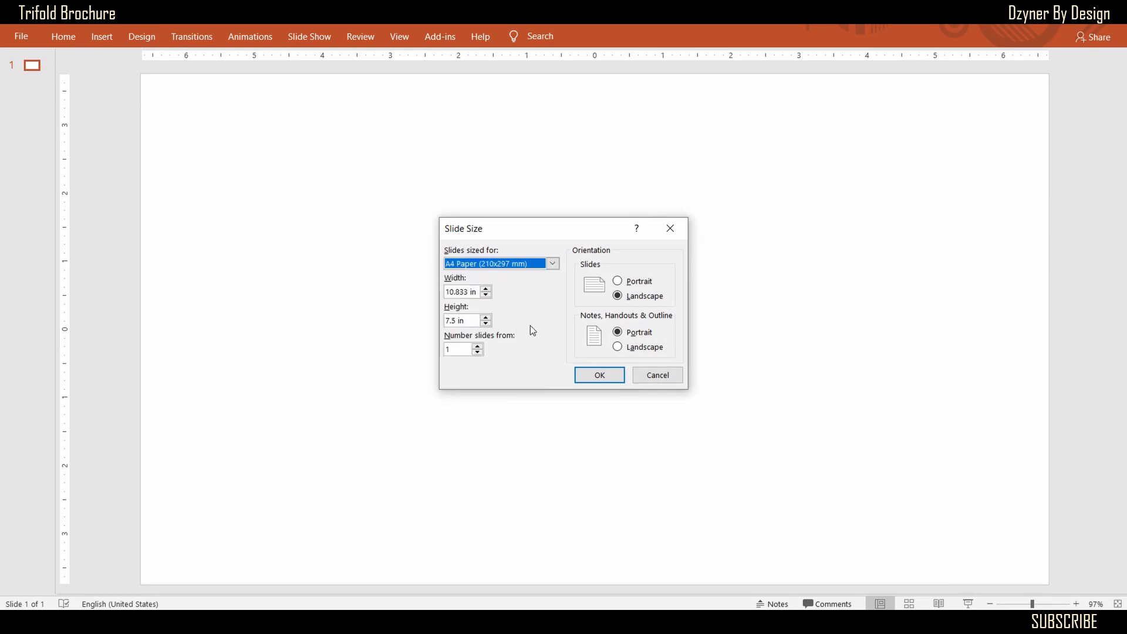
left_click(588, 379)
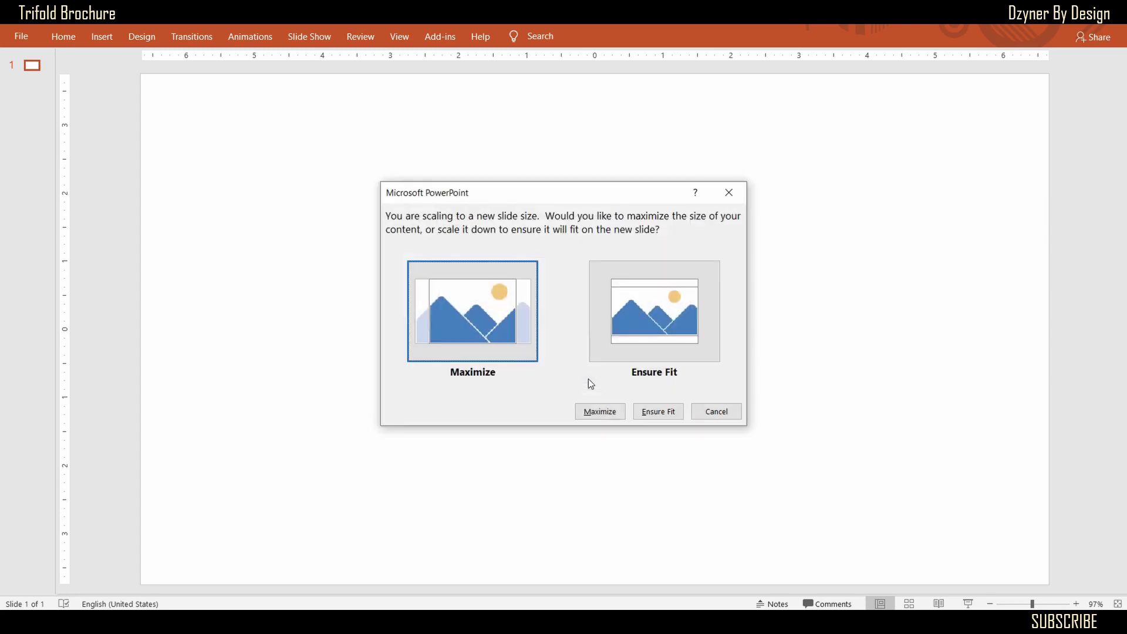
left_click(514, 331)
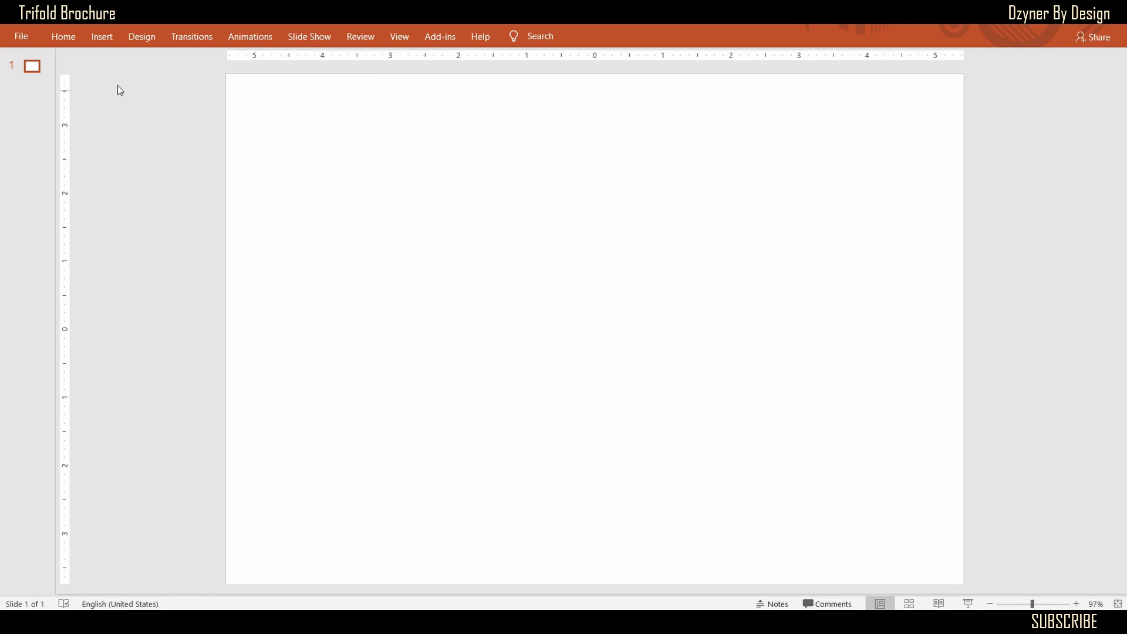
- Insert a one-row, three-column table and stretch it to the slide edges on all four sides
left_click(94, 43)
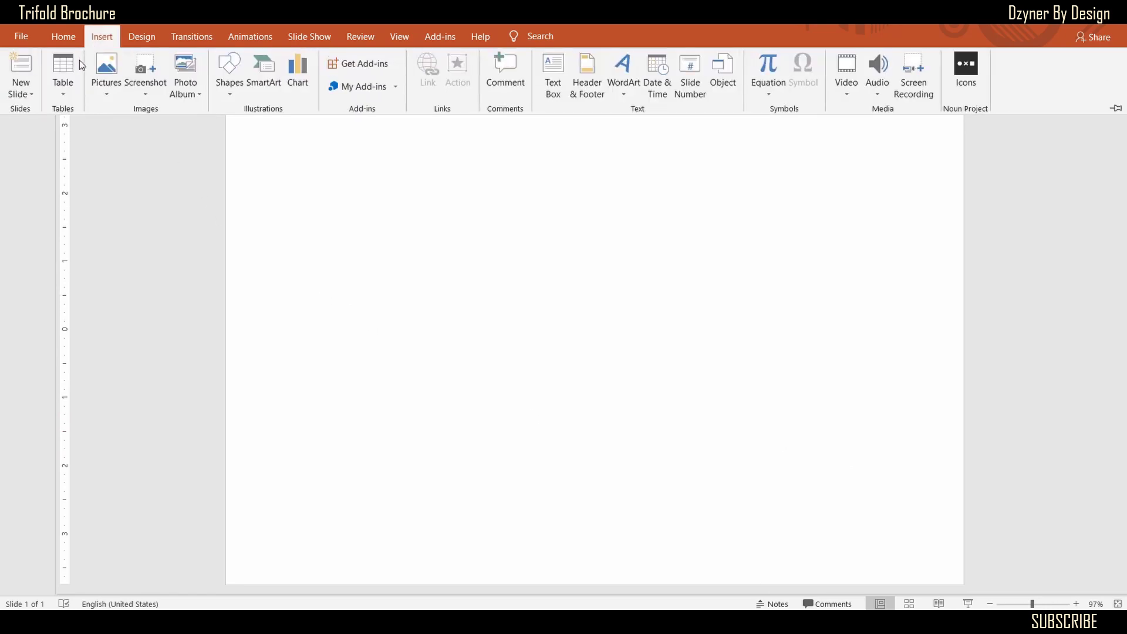
left_click(63, 91)
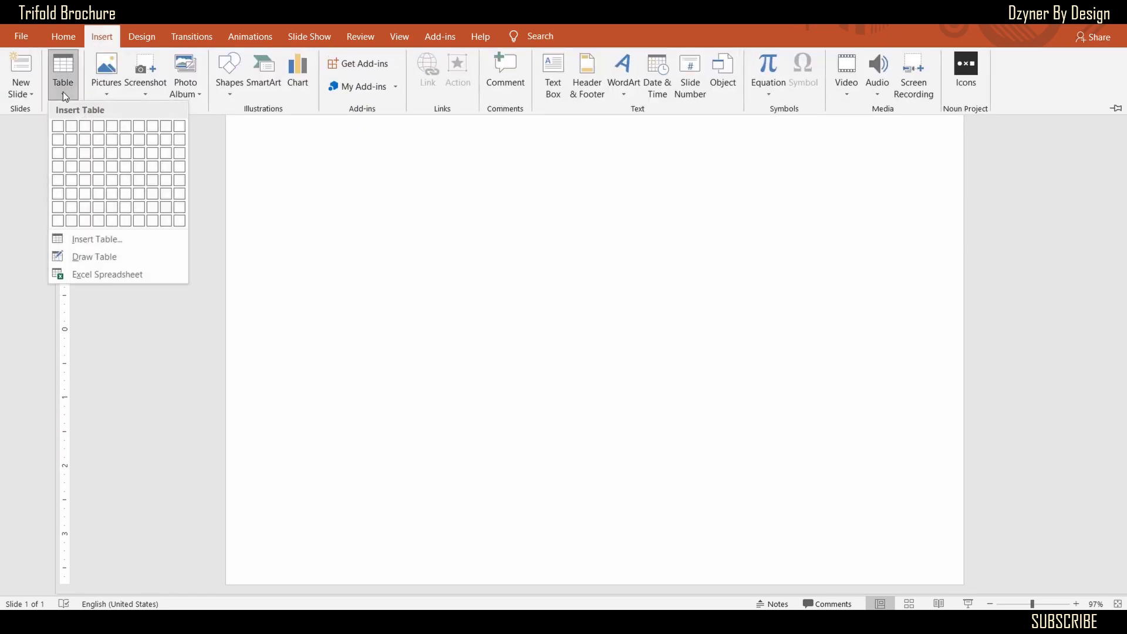
left_click(85, 126)
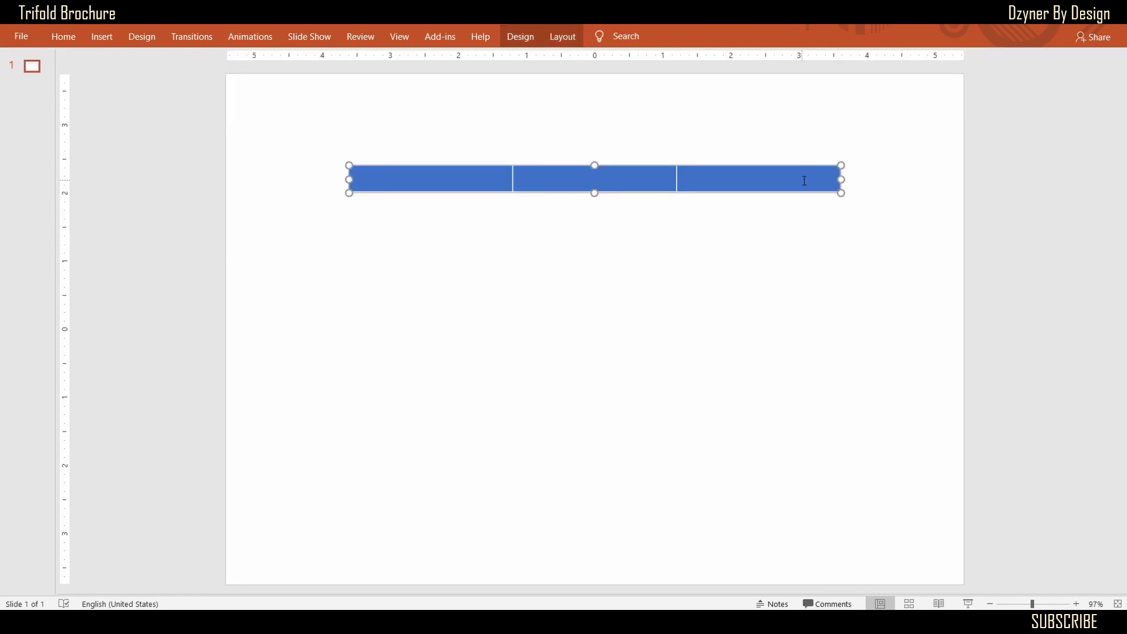
left_click_drag(841, 179, 963, 179)
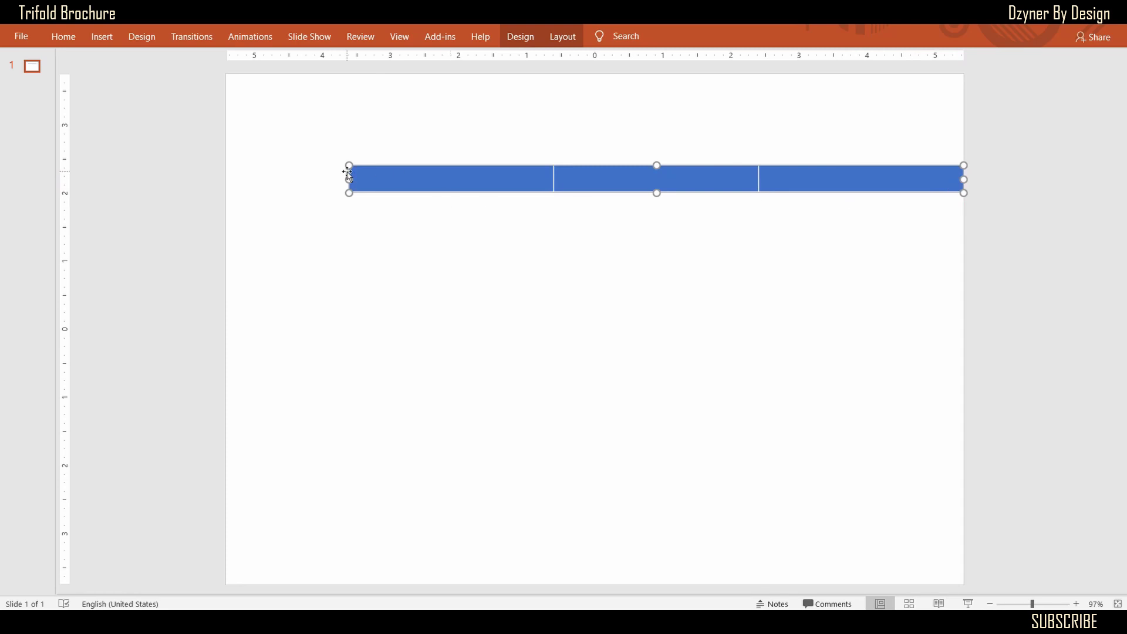
left_click_drag(350, 178, 226, 174)
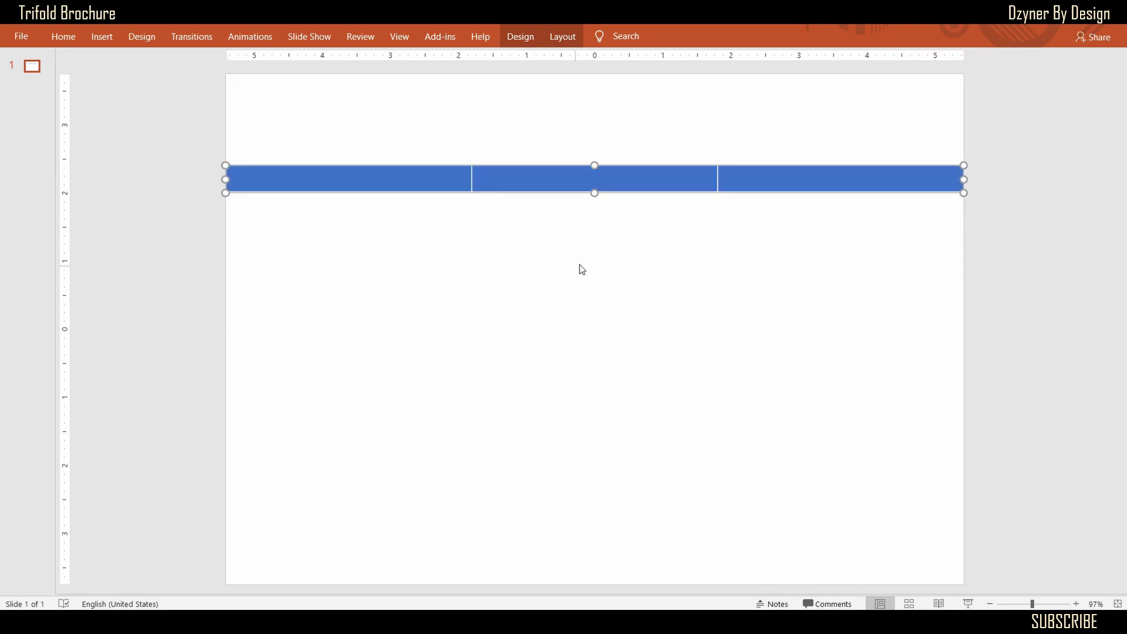
left_click_drag(594, 165, 593, 74)
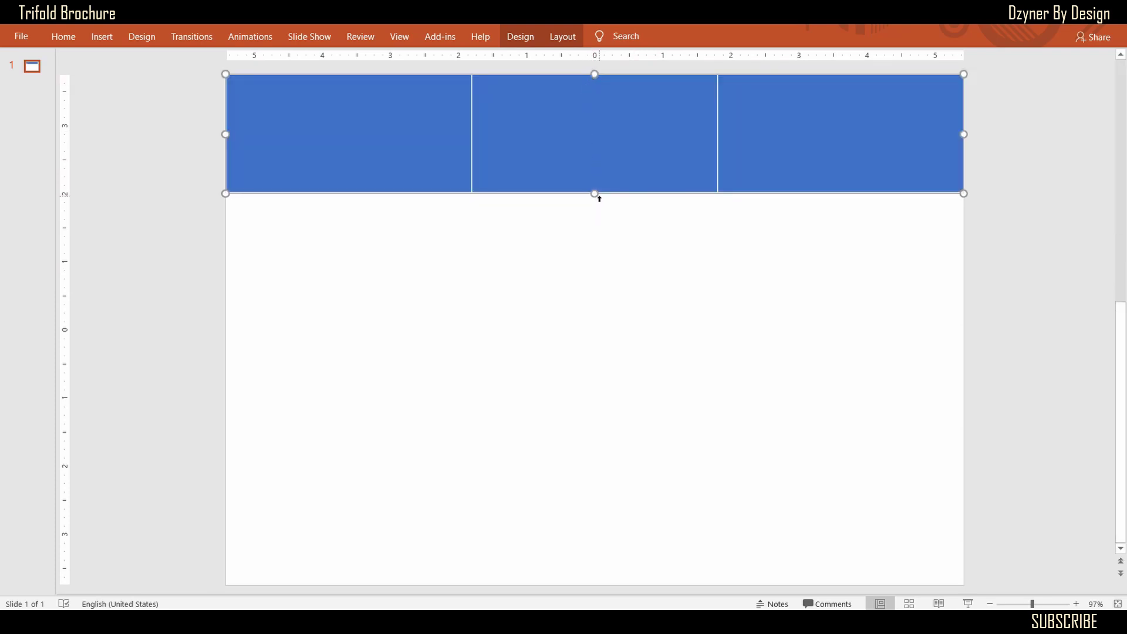
left_click_drag(594, 194, 617, 584)
- Fill the whole table with White, Background 1, Darker 5%
left_click(64, 36)
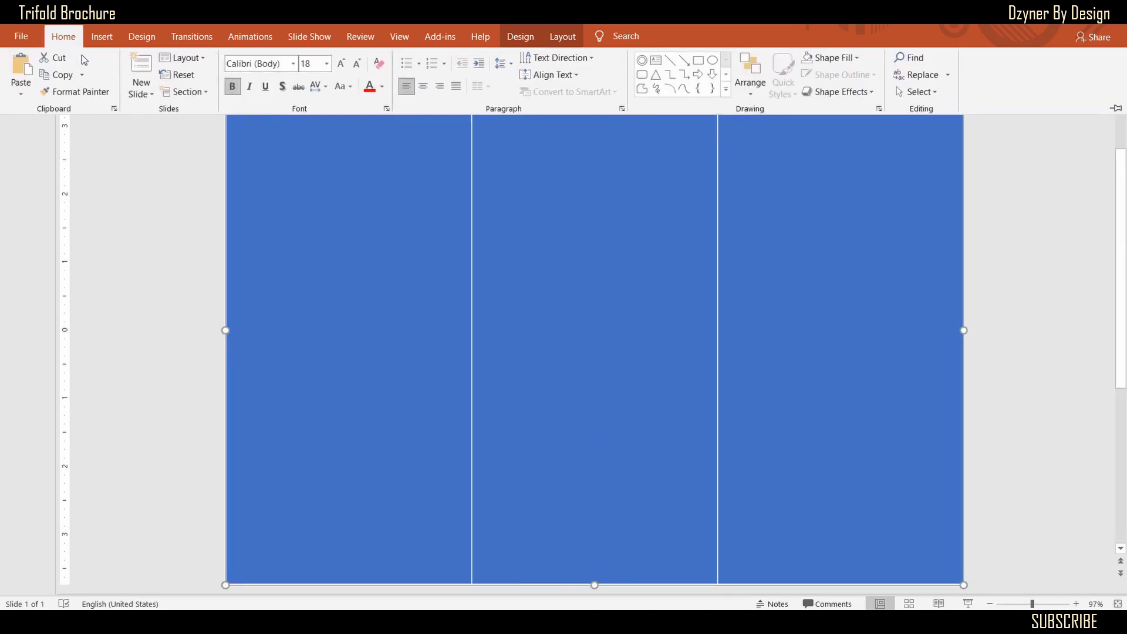
left_click(858, 58)
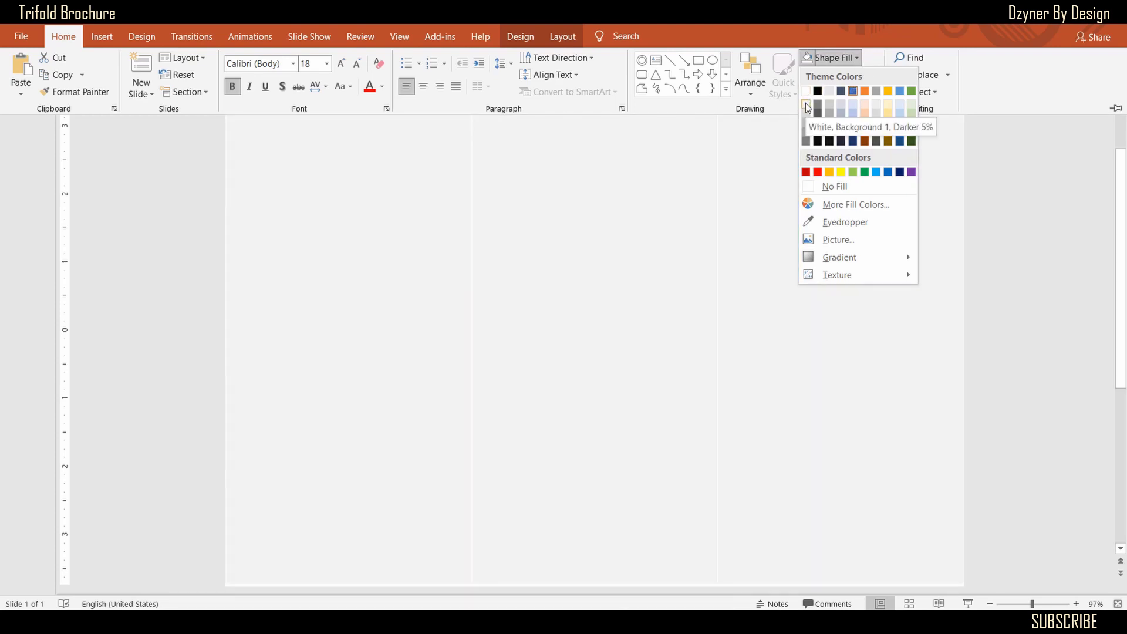
left_click(805, 103)
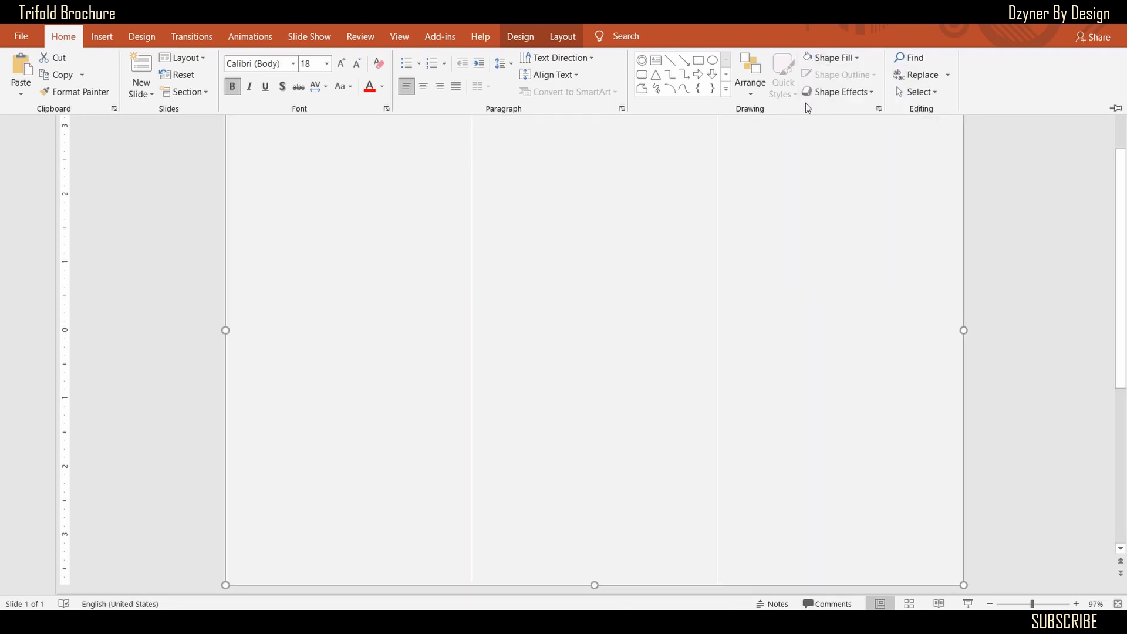
- Duplicate the table slide as slide 2 and return to slide 1
left_click(1034, 399)
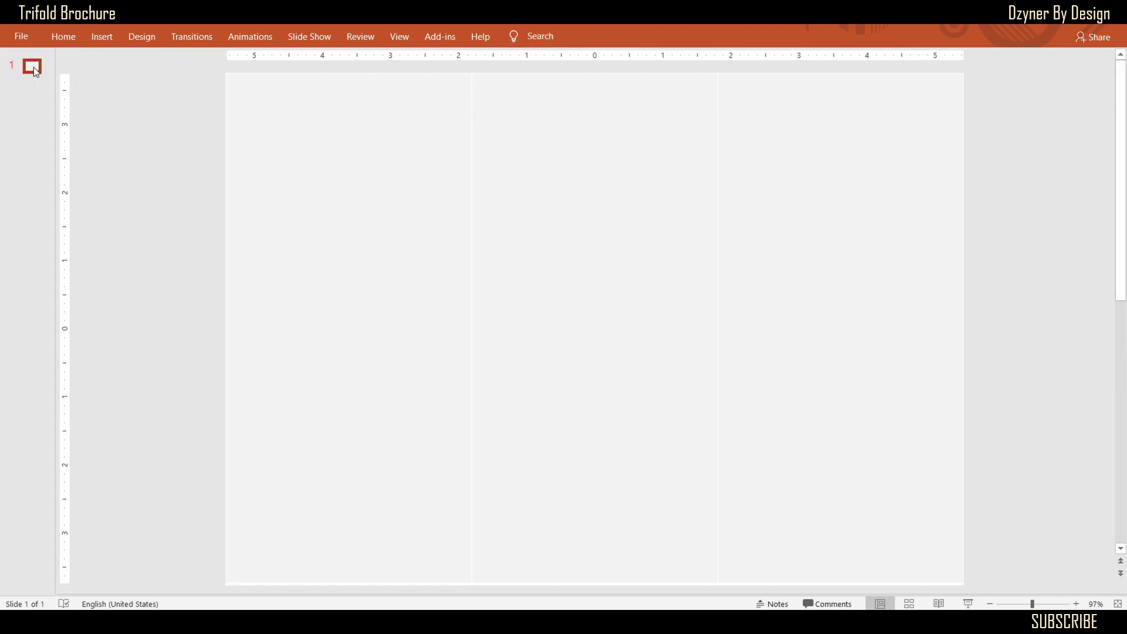
key("ctrl+v")
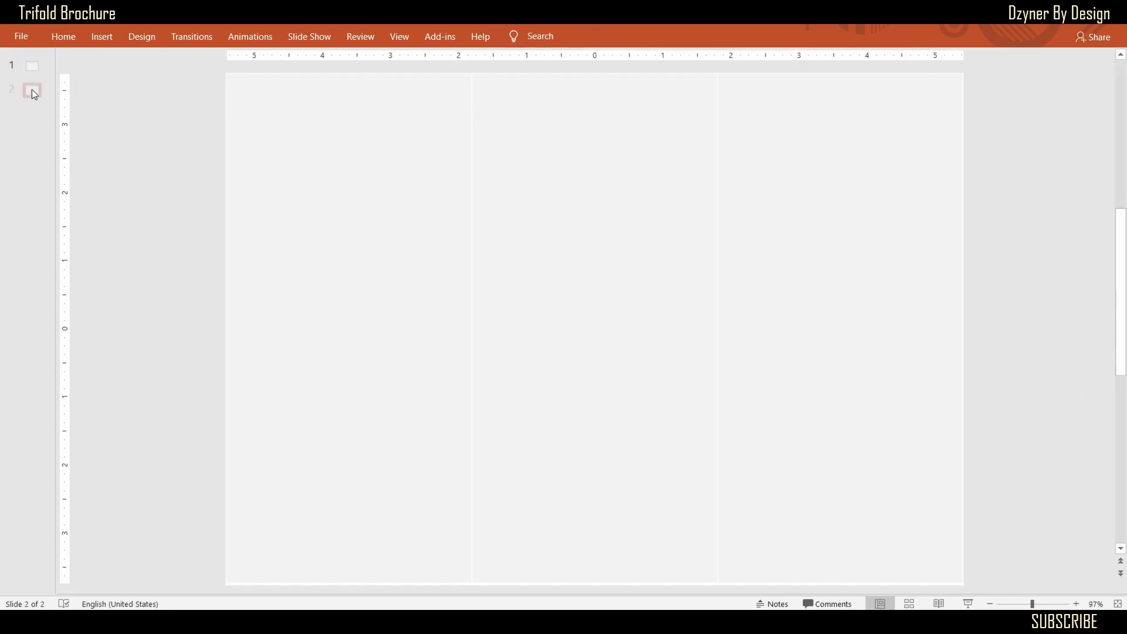
left_click(31, 68)
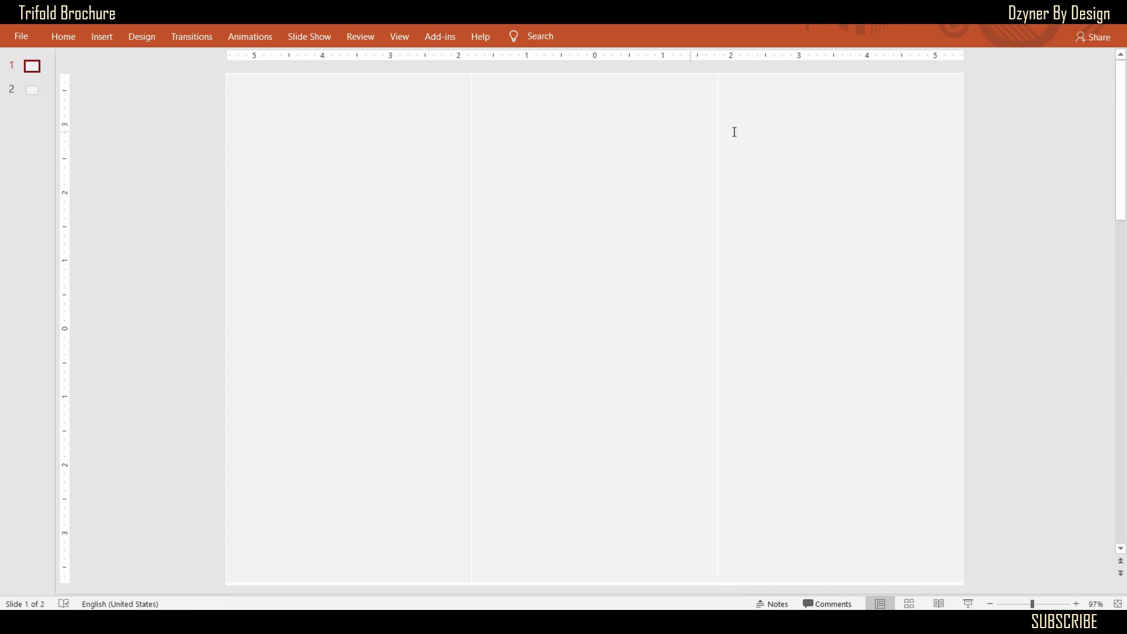
- Enter "Front Page" in the right column of slide 1 and make its text black
left_click(807, 123)
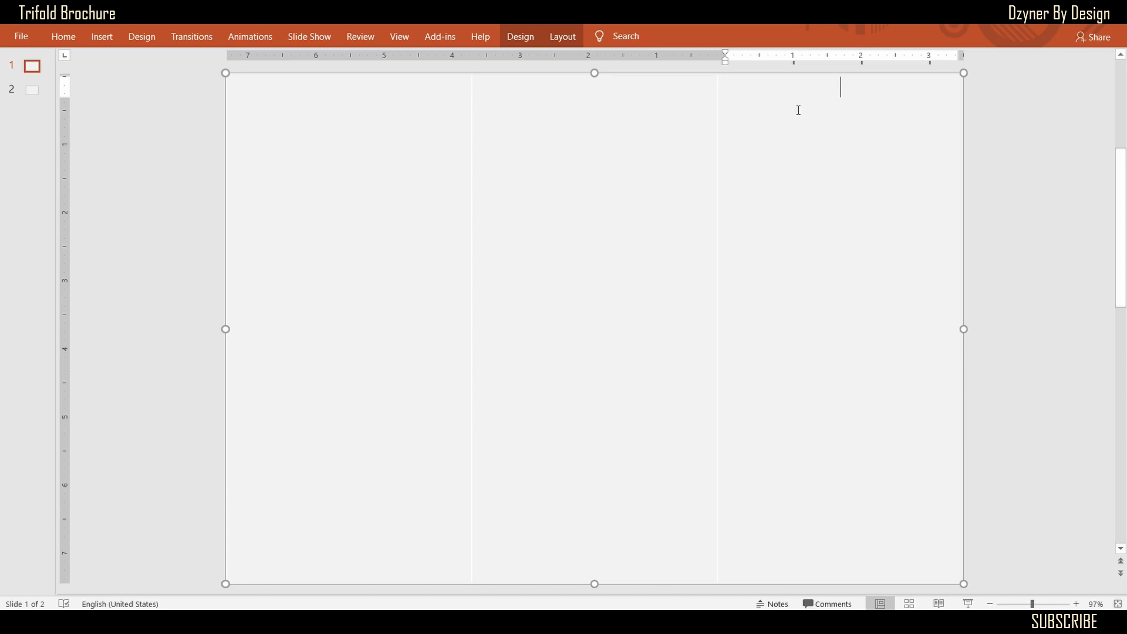
type("Front Page")
left_click(65, 38)
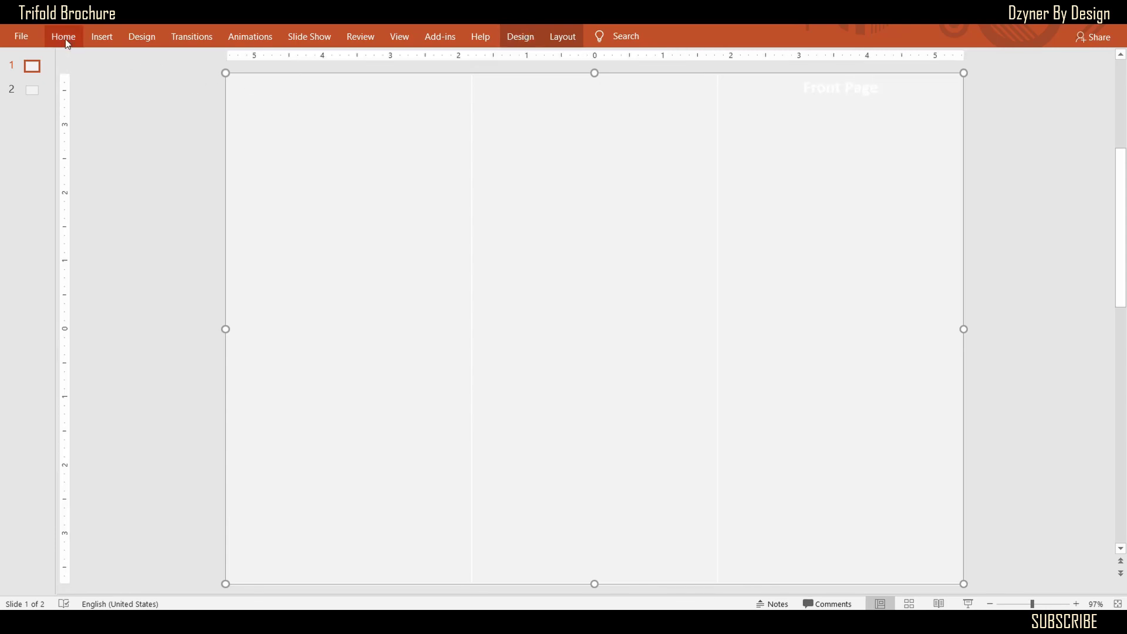
left_click(382, 86)
left_click(380, 119)
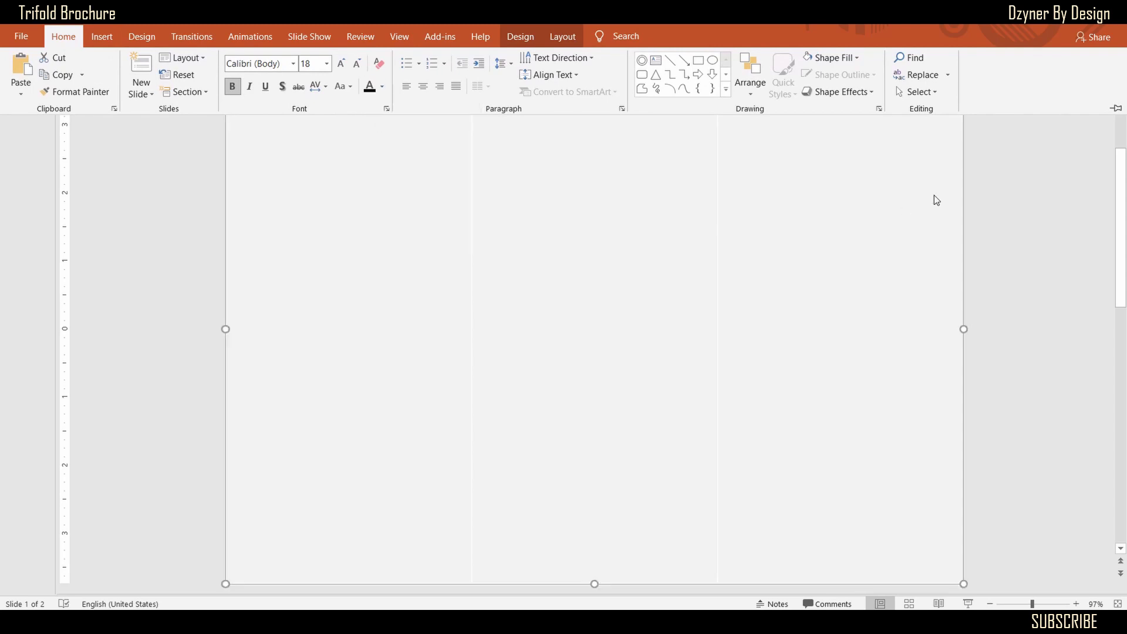
left_click(846, 133)
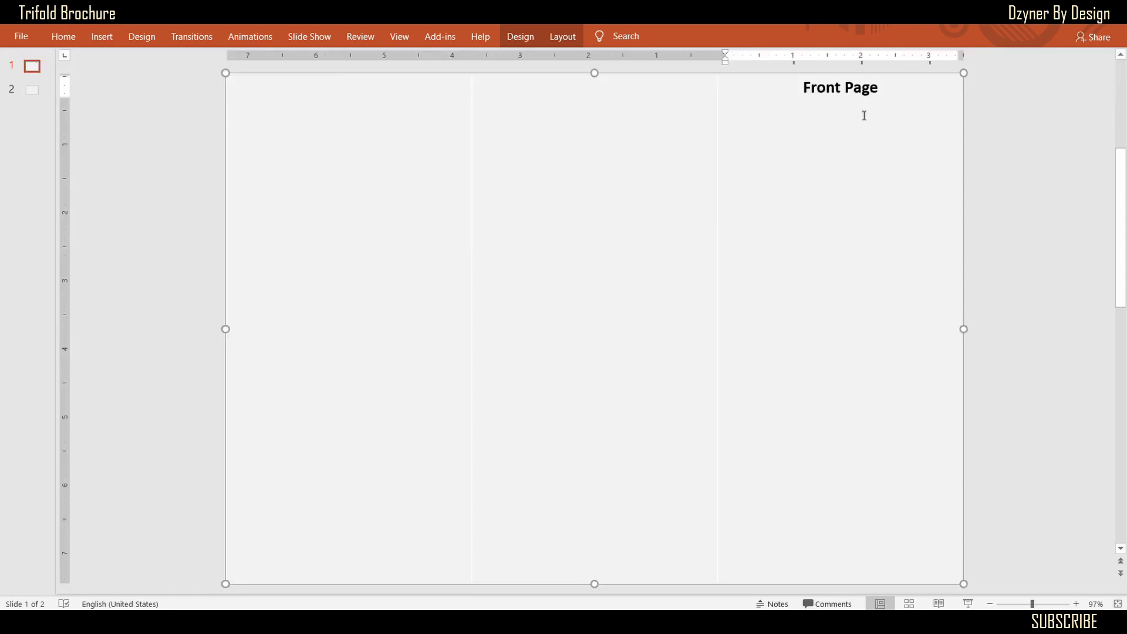
- Enter "Last Page" in the middle column and add "Page #1" below "Front Page", leaving a blank line between
left_click(600, 111)
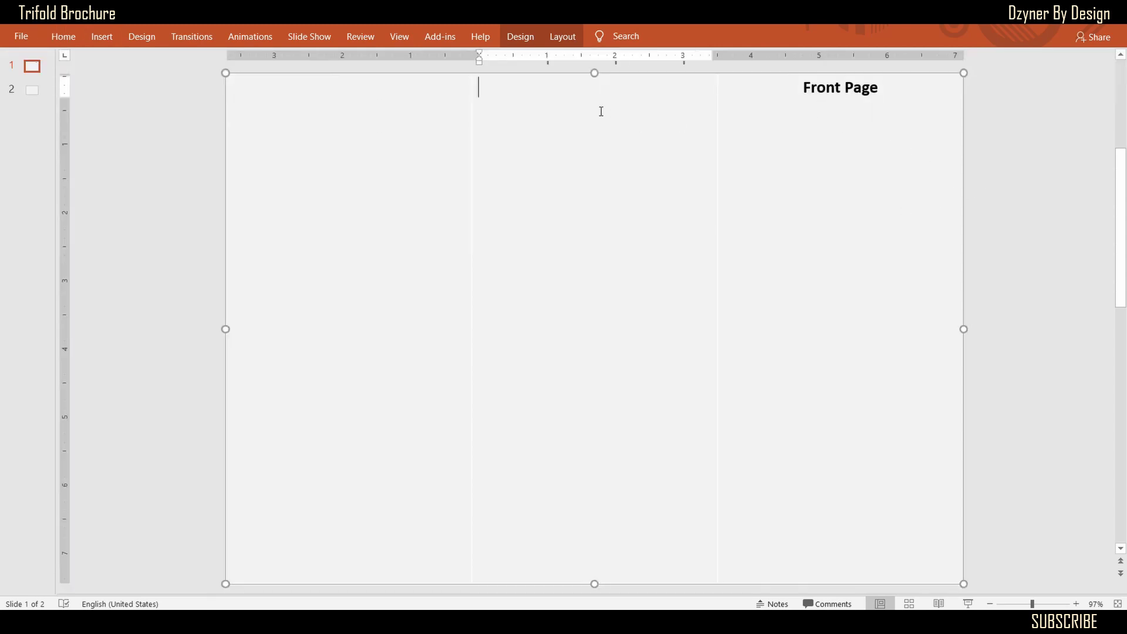
type("Last Page")
left_click(892, 95)
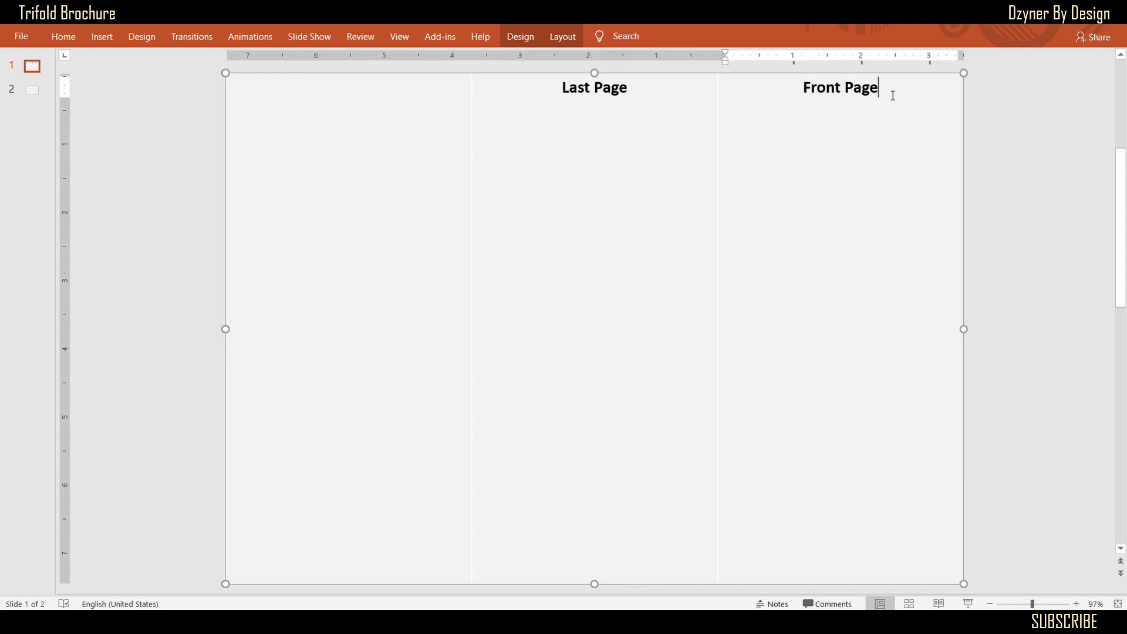
key("Return")
type("Page")
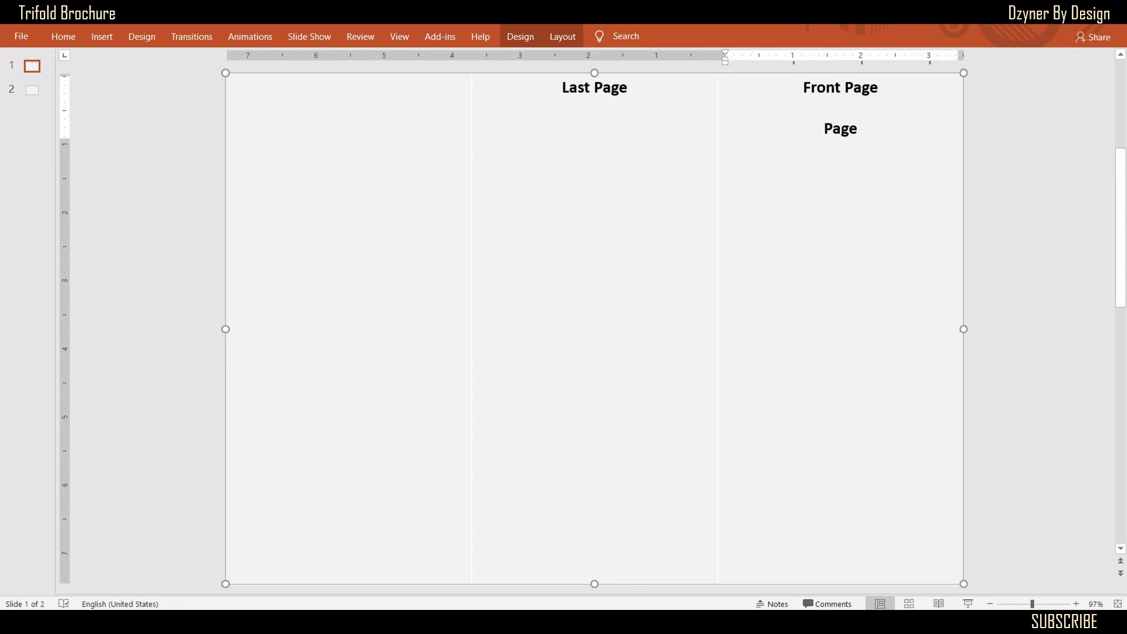
type(" #1")
- Copy the "Page #1" label into the left column of slide 2 and change it to "Page #2"
triple_click(841, 129)
key("ctrl+c")
left_click(1005, 149)
left_click(33, 90)
left_click(335, 135)
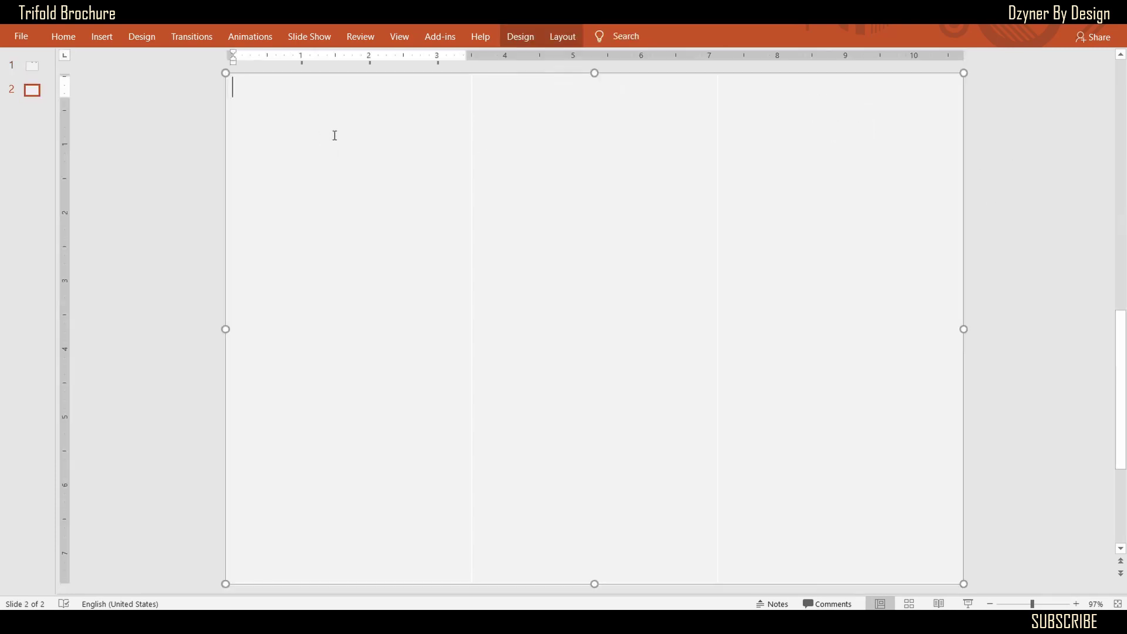
key("ctrl+v")
key("BackSpace")
type("2")
- Paste the copied label into the middle and right columns of slide 2, renumbering them "Page #3" and "Page #4"
left_click(624, 140)
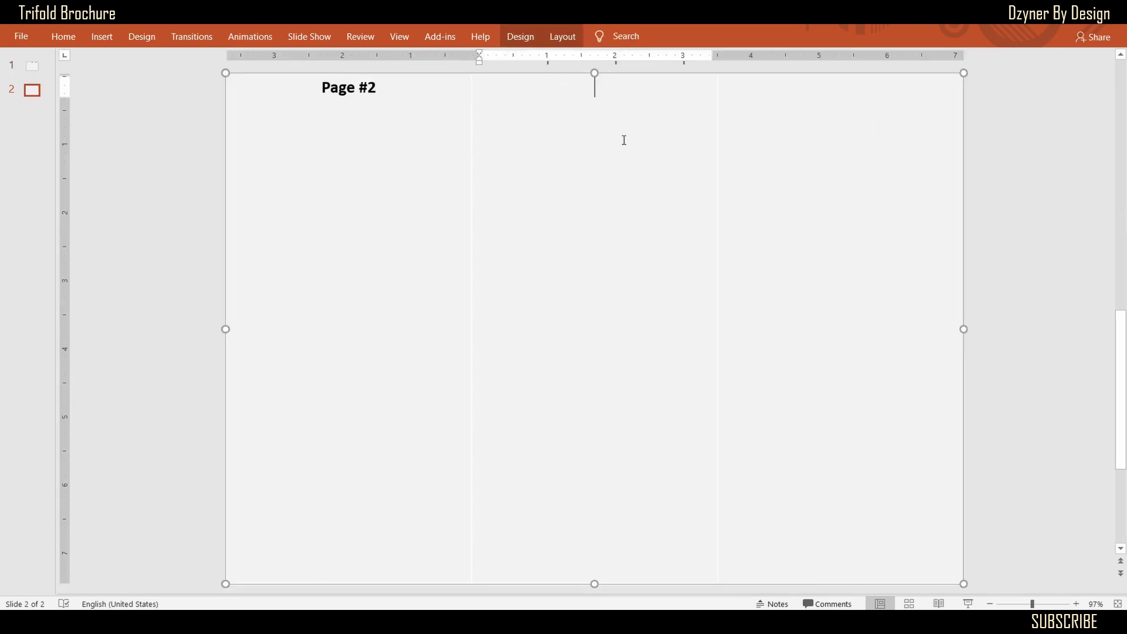
key("ctrl+v")
key("BackSpace")
type("3")
left_click(818, 150)
key("ctrl+v")
key("BackSpace")
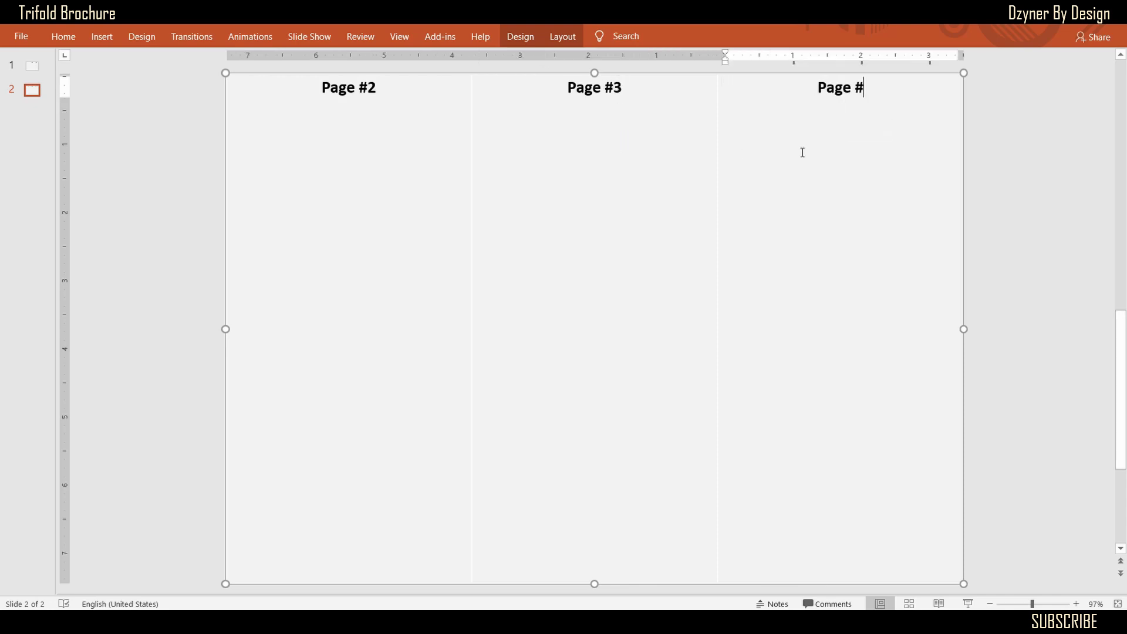
type("4")
- Paste the copied label into the left column of slide 1 and change it to "Page #5"
left_click(34, 64)
left_click(312, 128)
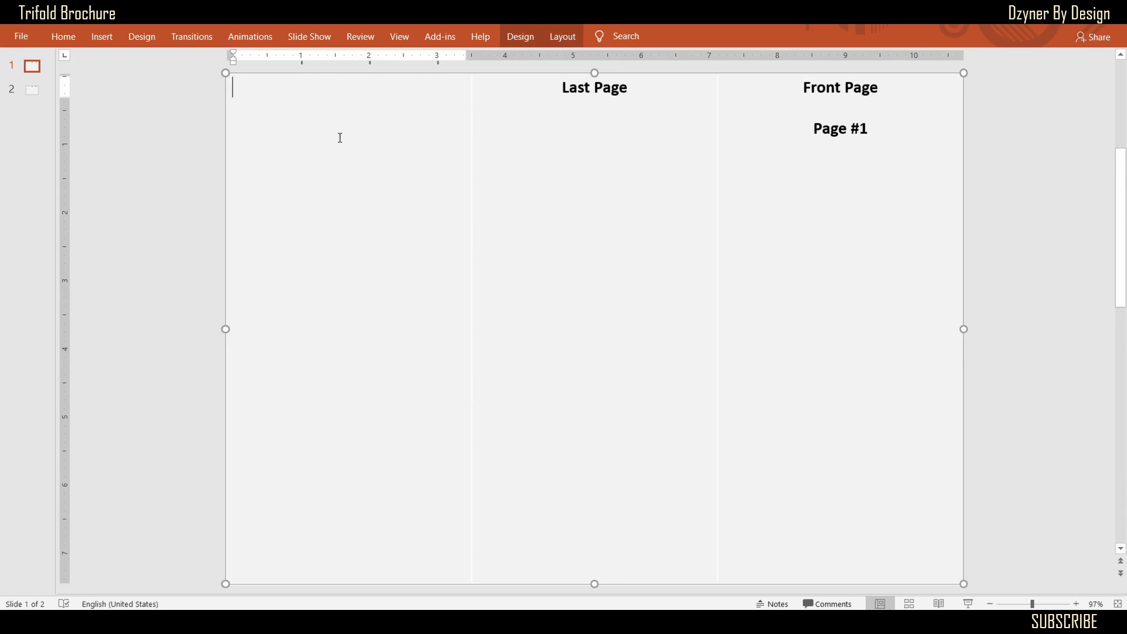
key("ctrl+v")
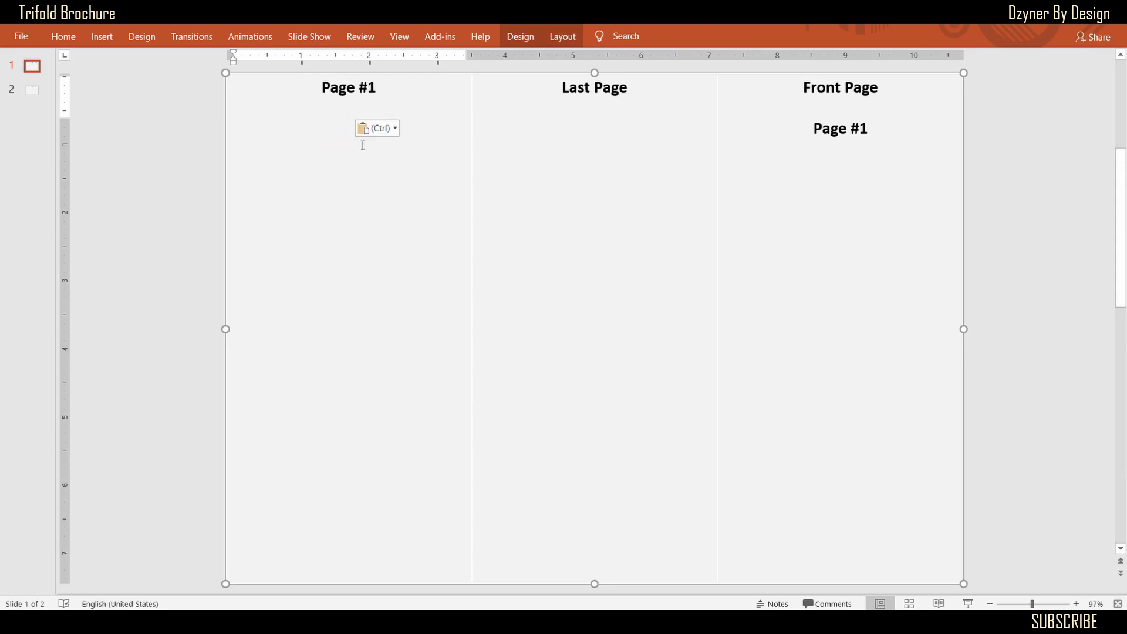
key("BackSpace")
key("BackSpace")
type("5")
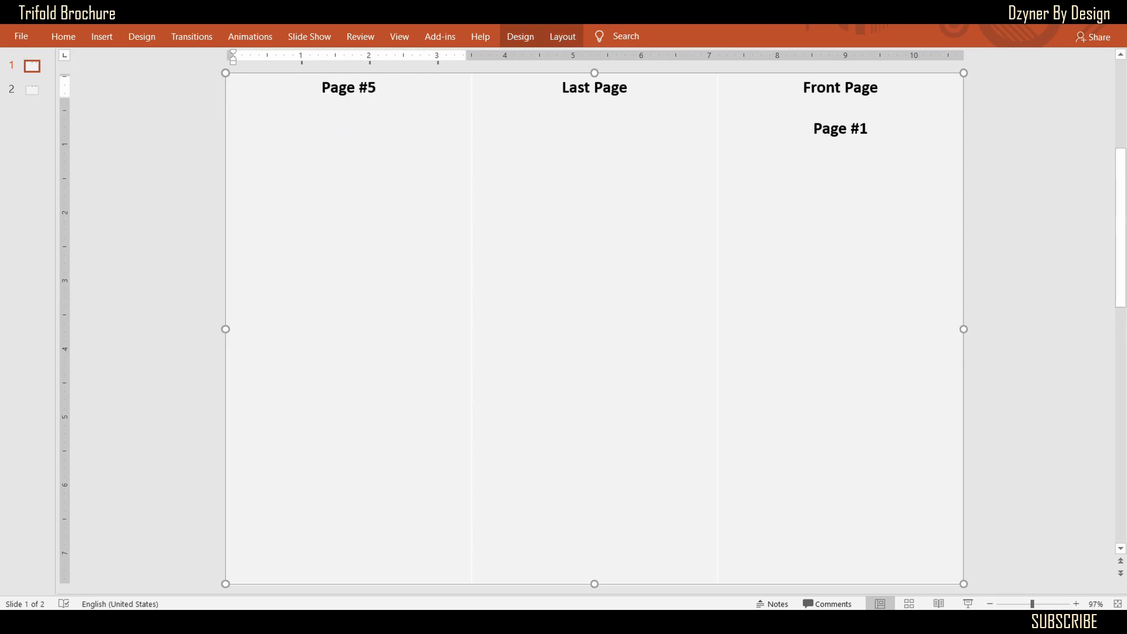
- Paste the copied label below "Last Page" after a blank line and change it to "Page #6"
left_click(649, 97)
key("Return")
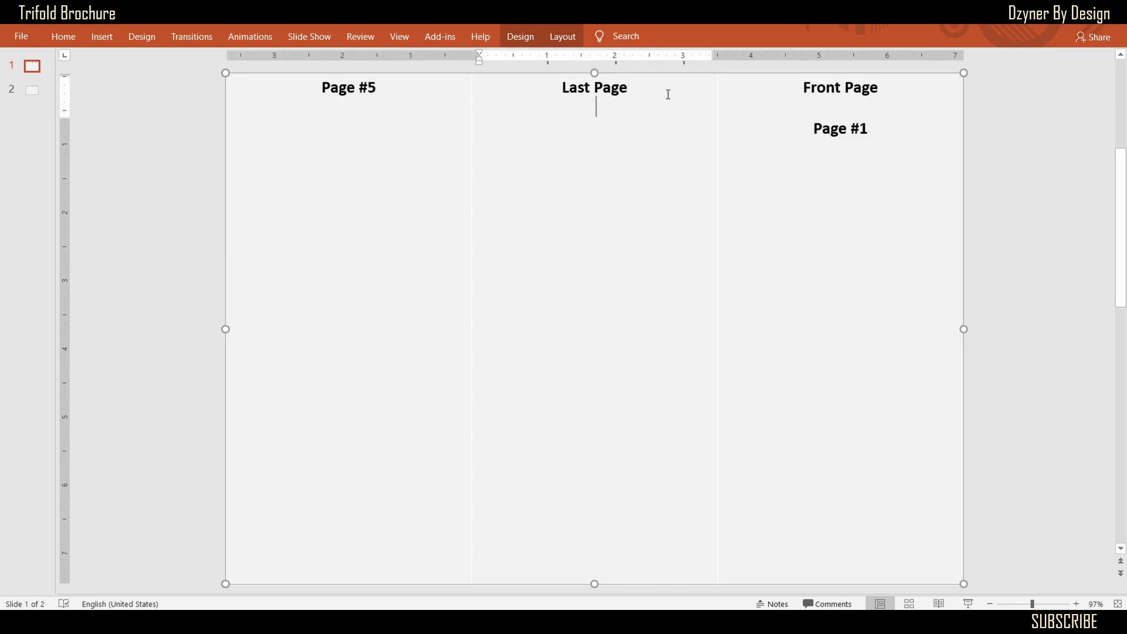
key("Return")
key("ctrl+v")
key("BackSpace")
key("BackSpace")
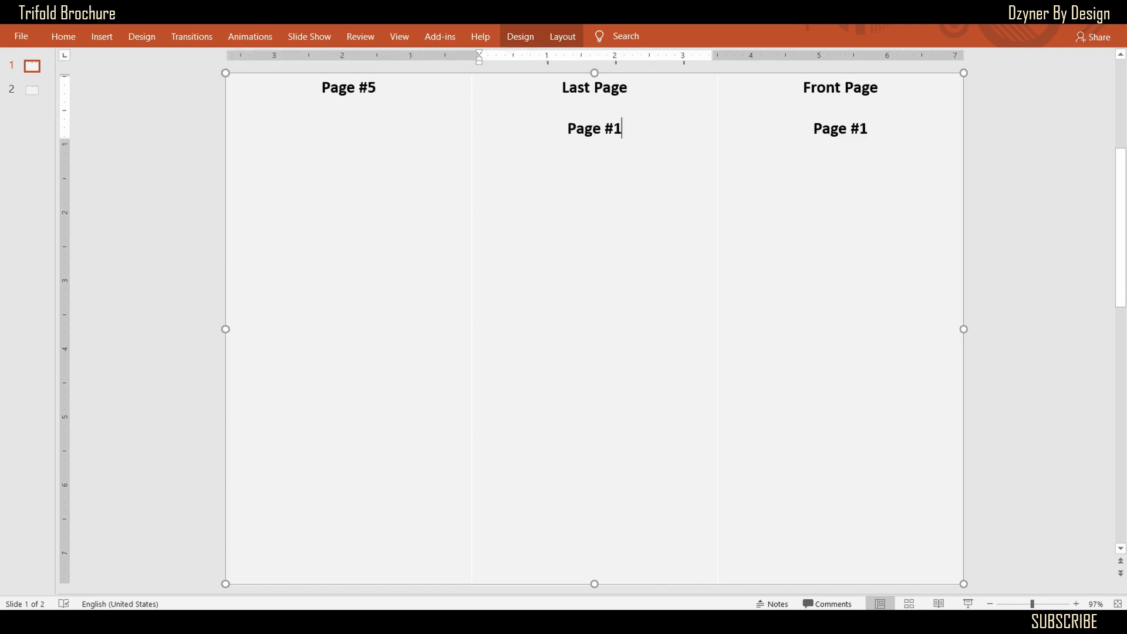
type("6")
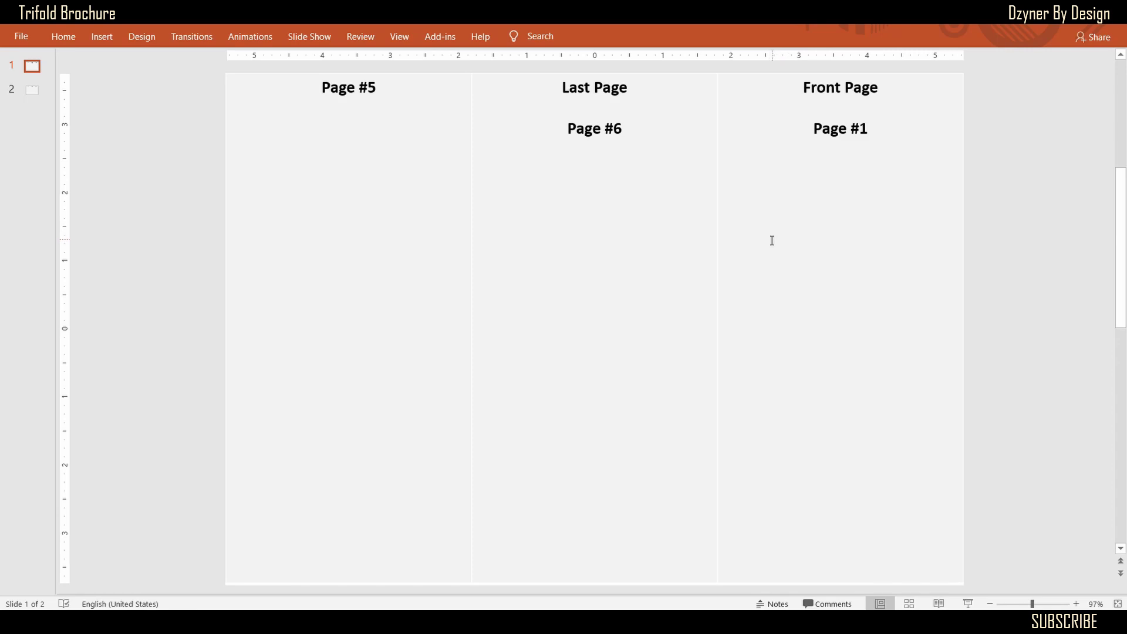
left_click(874, 127)
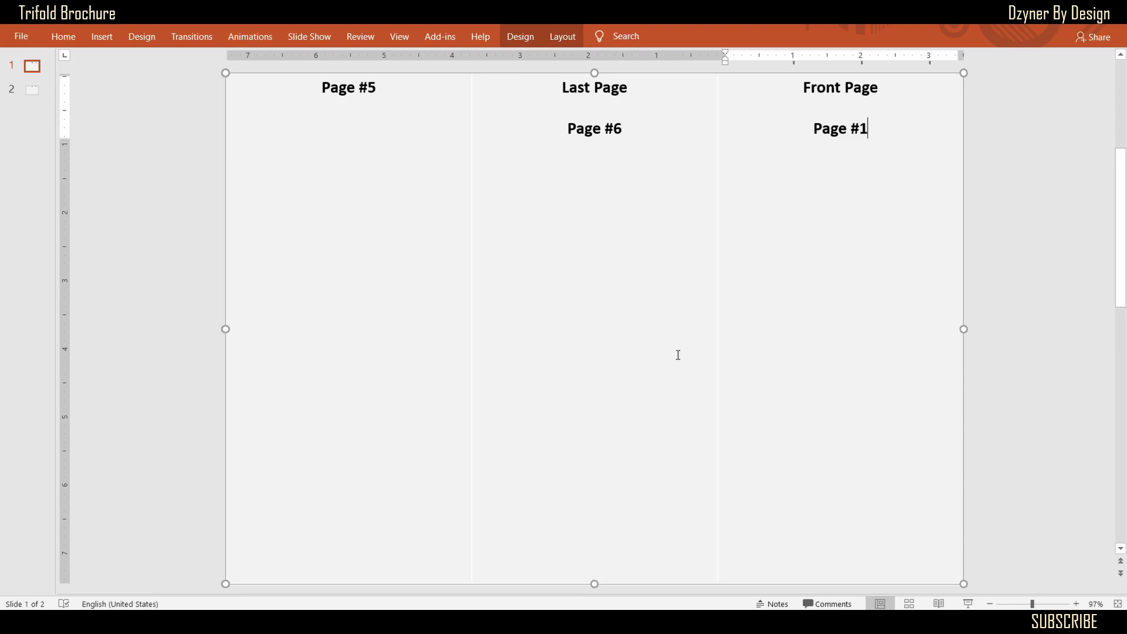
- Draw a triangle across the lower half of slide 1, with its base on the bottom edge and one corner at the slide's right edge
left_click(1015, 321)
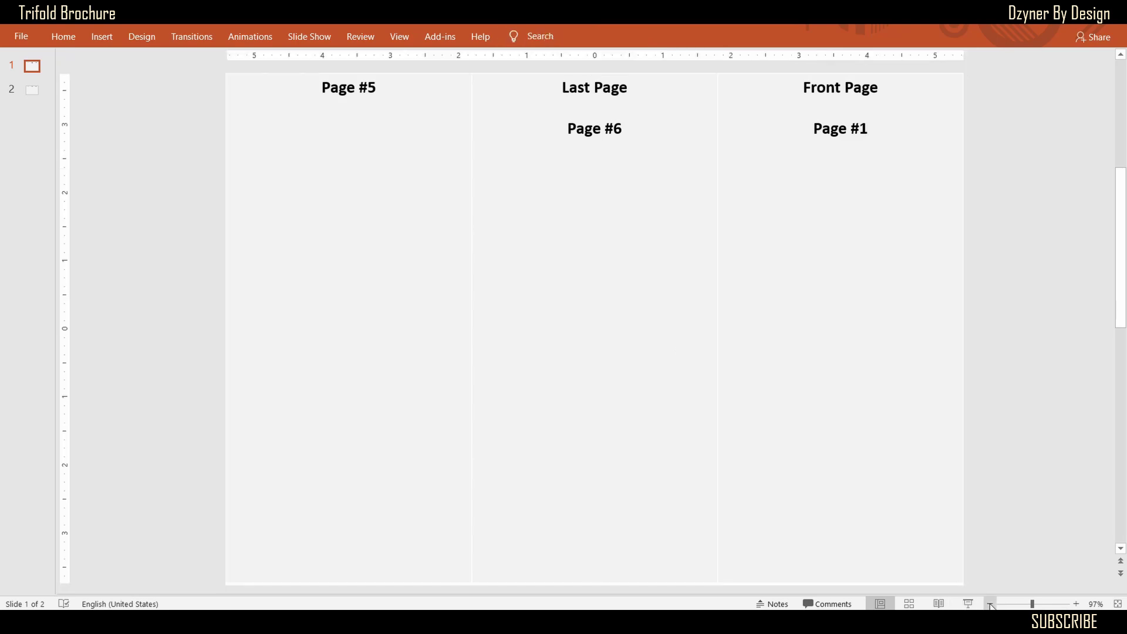
left_click(990, 604)
left_click(990, 603)
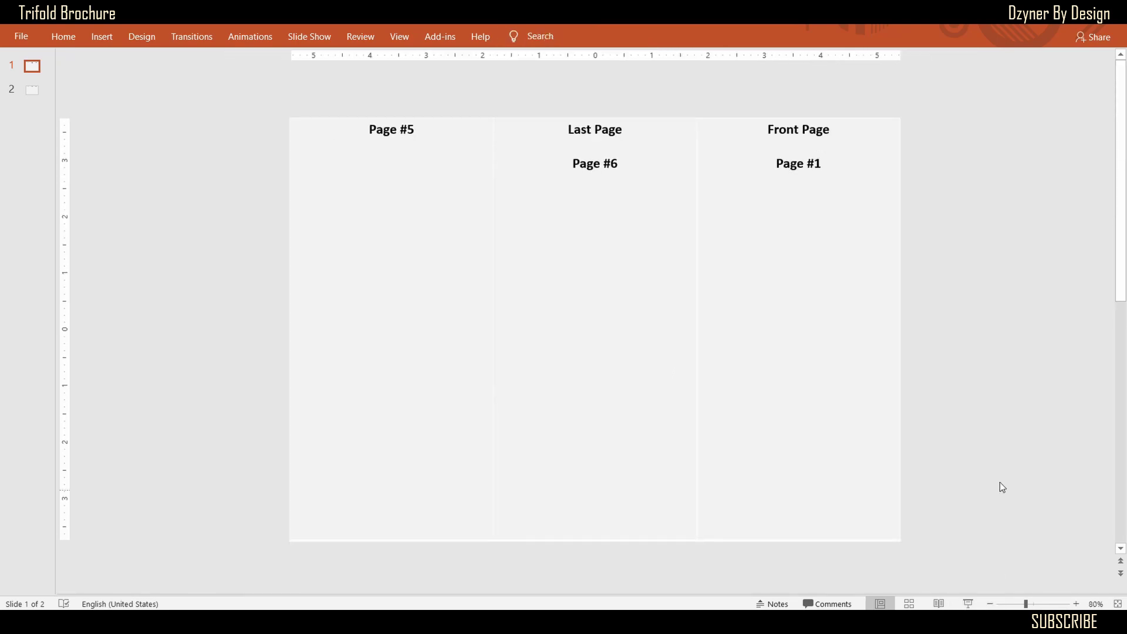
left_click(63, 37)
left_click(661, 90)
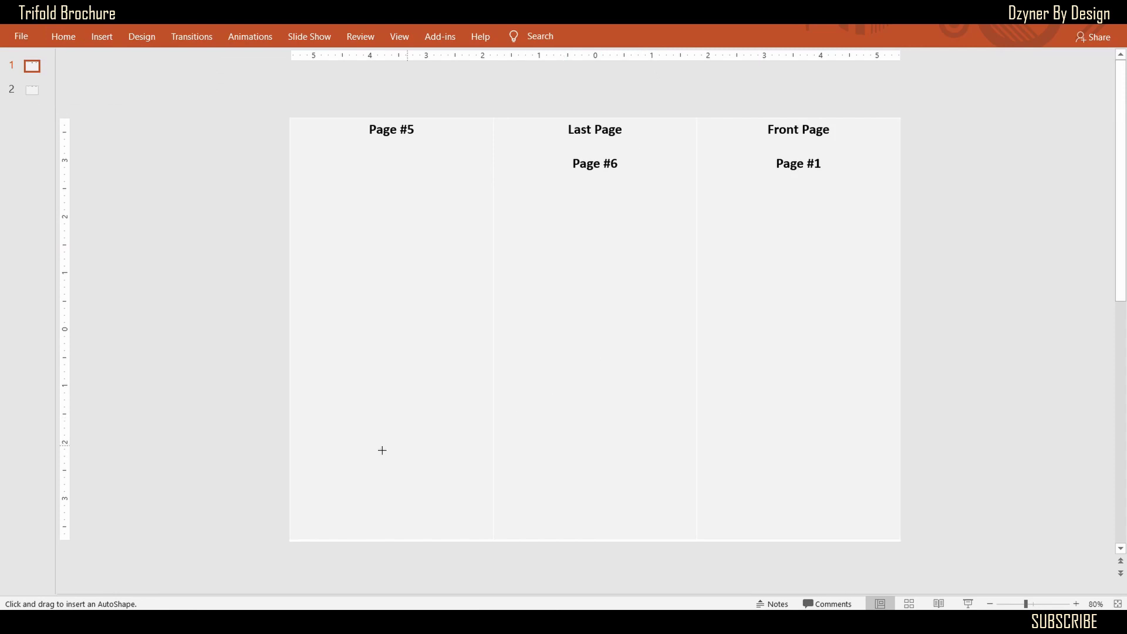
left_click_drag(539, 334, 868, 541)
left_click_drag(868, 437, 901, 437)
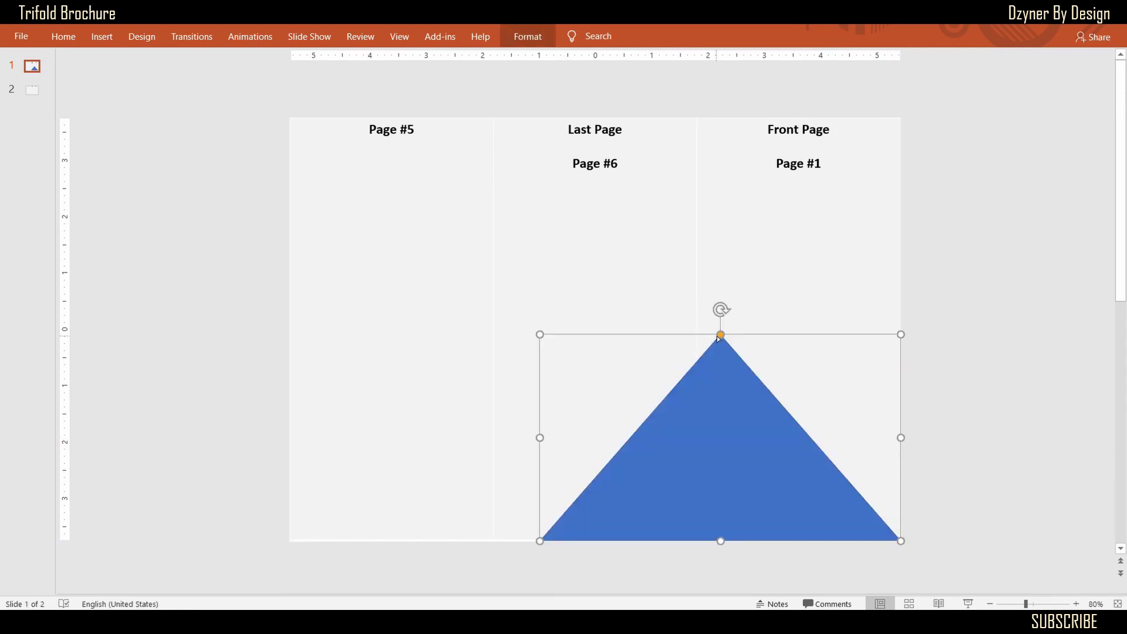
- Reshape the triangle to about 5.2" high and 13.06" wide, with its apex on the slide's right edge and its tip beyond the left edge
left_click_drag(719, 339, 900, 299)
left_click_drag(539, 437, 290, 437)
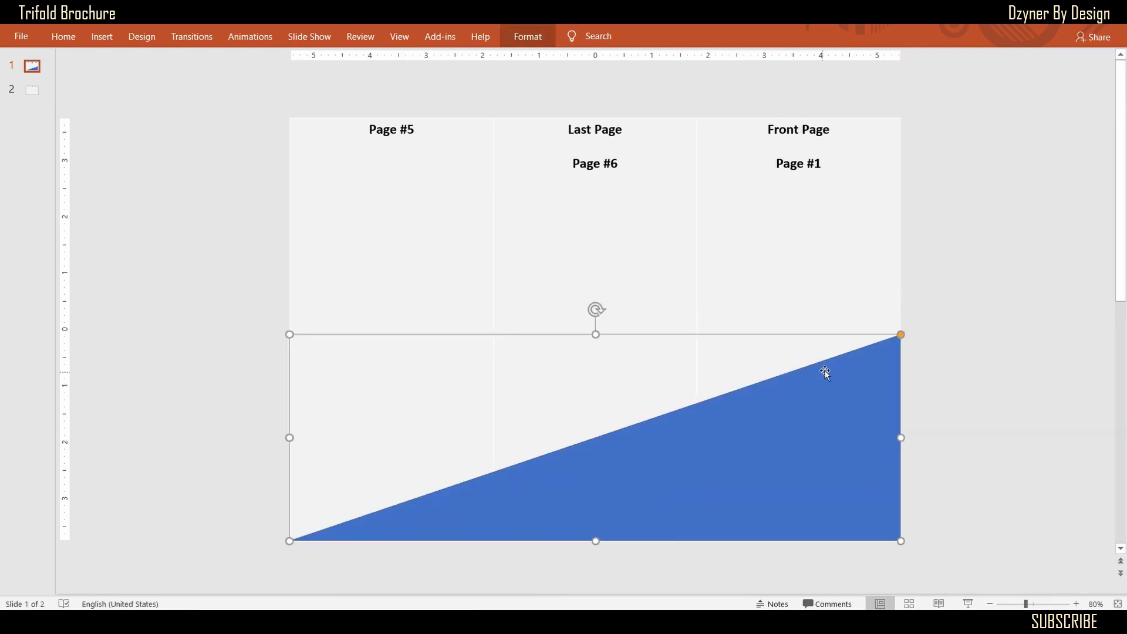
left_click_drag(595, 335, 595, 248)
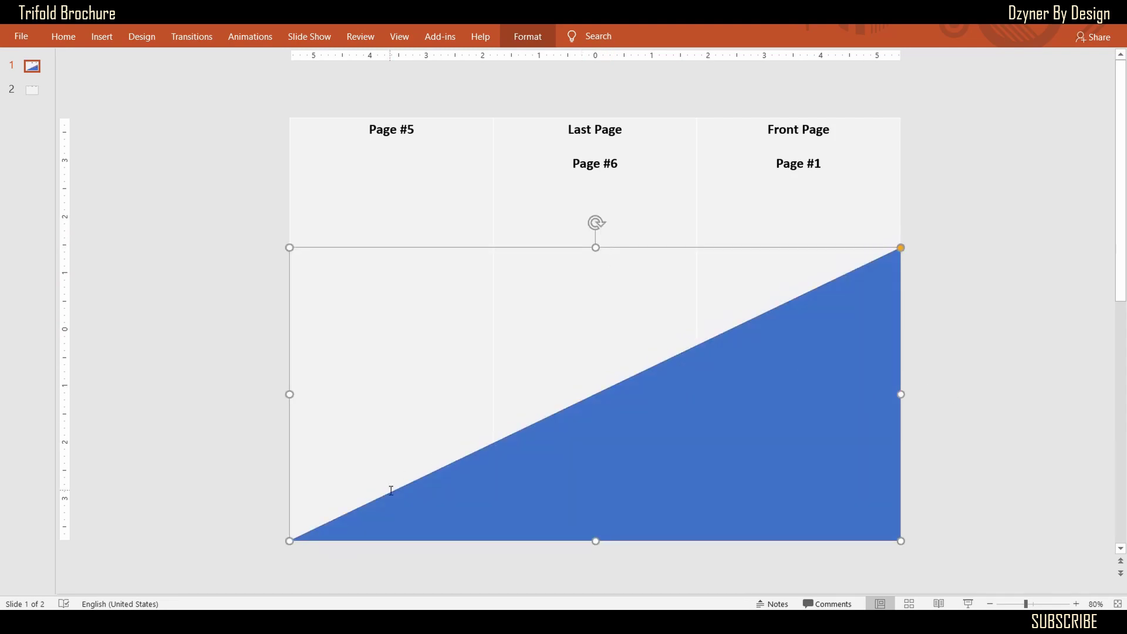
left_click(252, 495)
left_click(404, 504)
left_click_drag(290, 394, 165, 406)
left_click(120, 383)
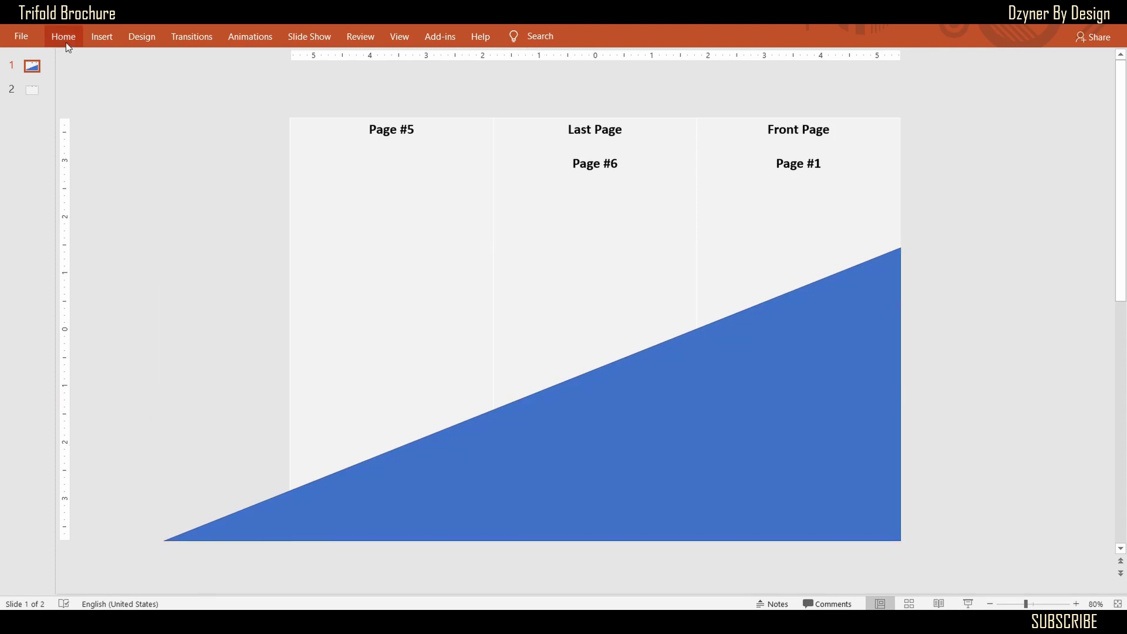
- Add a hexagon near the triangle's peak and set its height and width to 1"
left_click(65, 37)
left_click(729, 87)
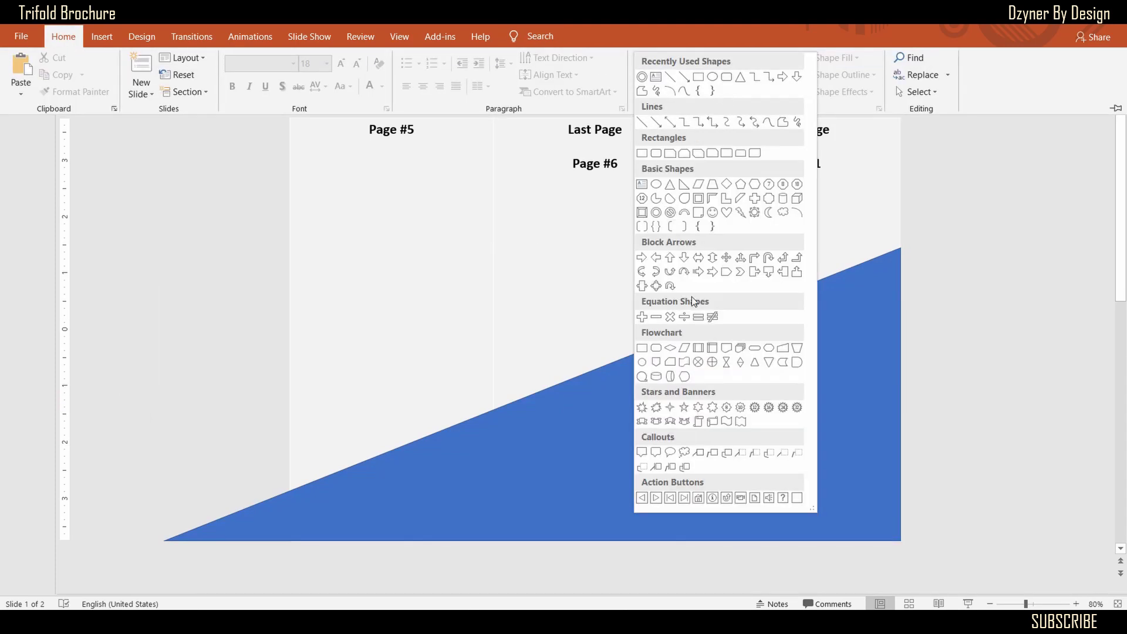
left_click(754, 184)
left_click_drag(852, 231, 895, 274)
left_click(528, 36)
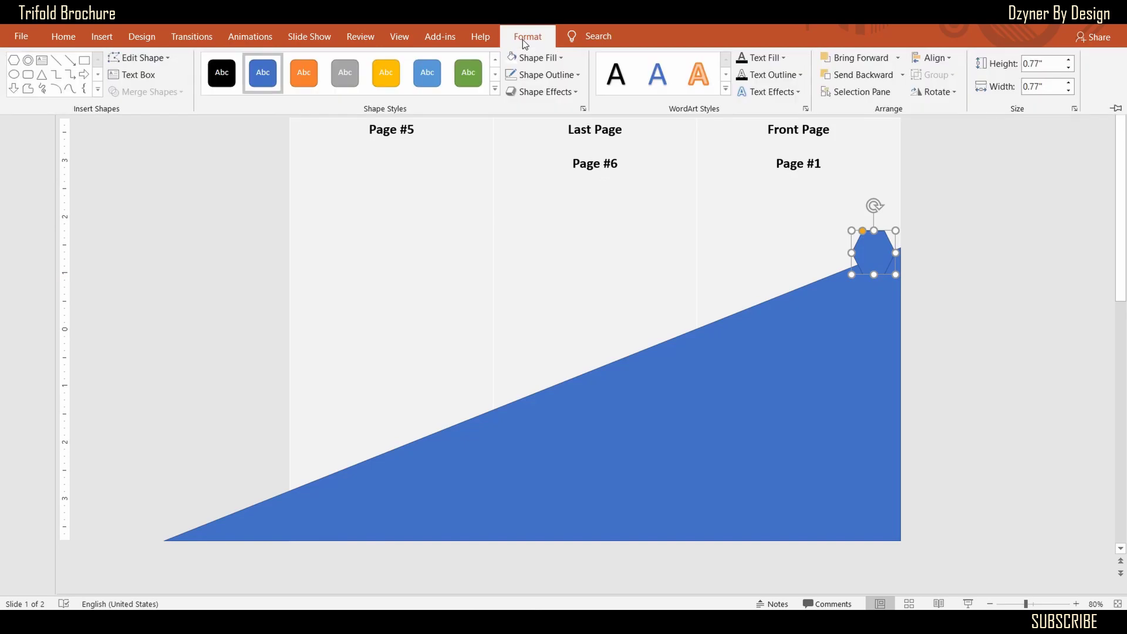
left_click(1054, 68)
type("1")
key("Return")
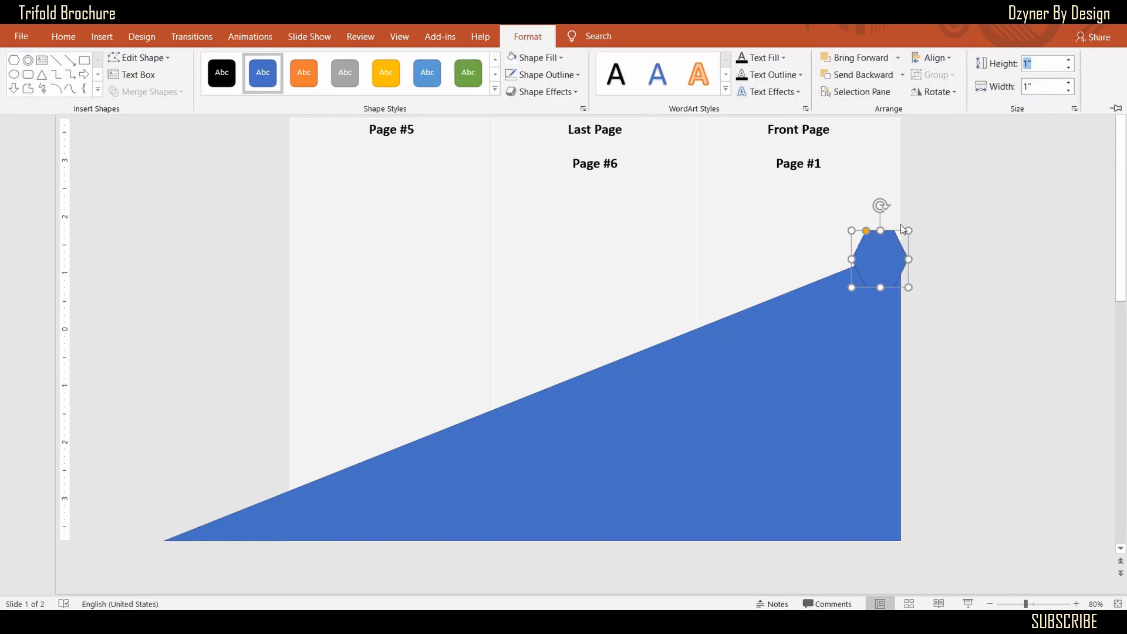
- Rotate the hexagon a quarter turn, stretch it slightly, and move it onto the triangle's slope in the Front Page column
left_click_drag(879, 206, 930, 258)
left_click_drag(880, 230, 880, 223)
left_click(930, 283)
left_click_drag(882, 270, 764, 312)
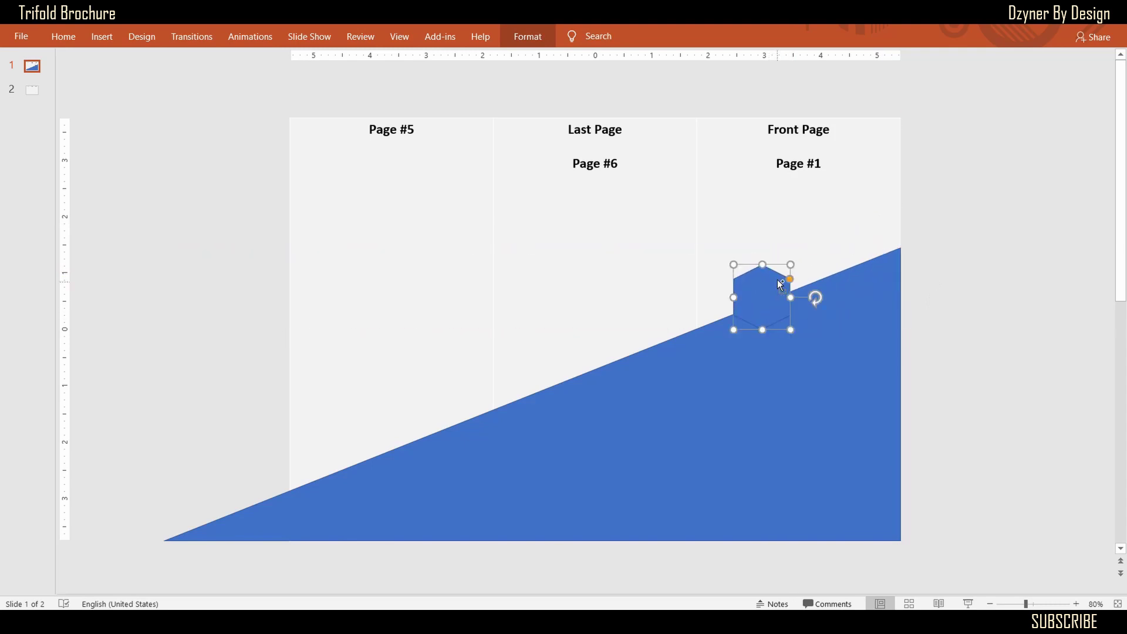
- Duplicate the hexagon twice to form a row of three and give the hexagons a thick white outline
key("ctrl+d")
key("ctrl+d")
left_click_drag(825, 308, 905, 357)
left_click(528, 36)
left_click(546, 74)
mouse_move(542, 254)
left_click(688, 358)
left_click(960, 279)
- Copy the row of three hexagons and paste it as a second, staggered row underneath
left_click(828, 302)
left_click(874, 317, "shift")
key("ctrl+c")
key("ctrl+v")
left_click(967, 384)
left_click(861, 365)
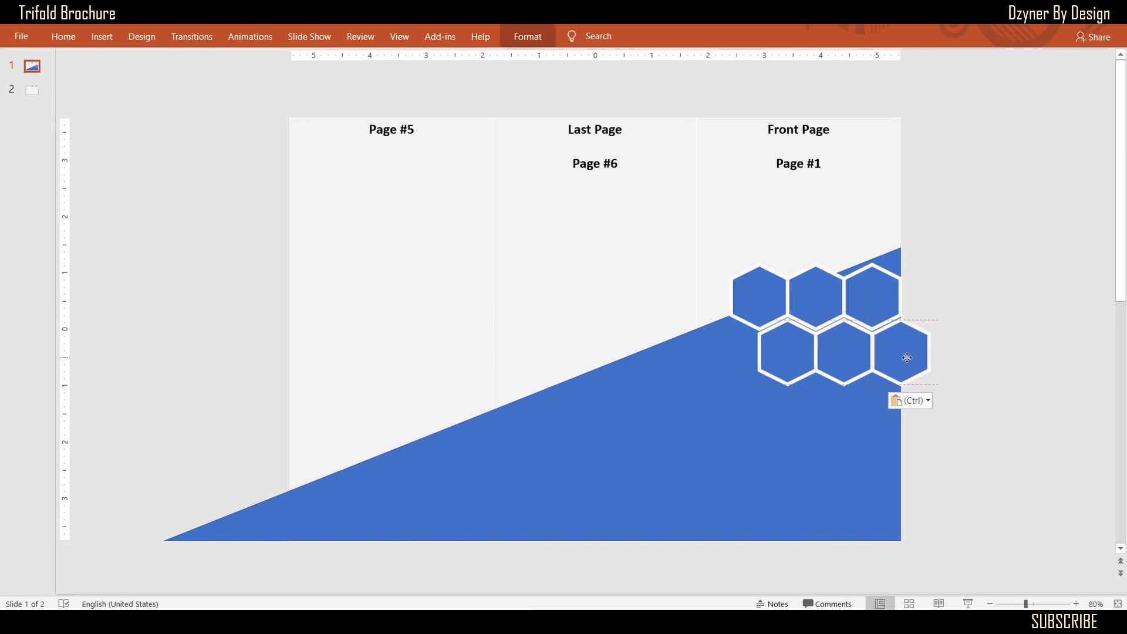
- Duplicate two hexagons as a staggered row above the others and move the lowest row up to close the gap
left_click_drag(761, 288, 893, 248, "ctrl")
left_click_drag(961, 316, 843, 356)
key("ctrl+z")
left_click_drag(961, 316, 755, 388)
left_click_drag(844, 368, 844, 363)
left_click(979, 287)
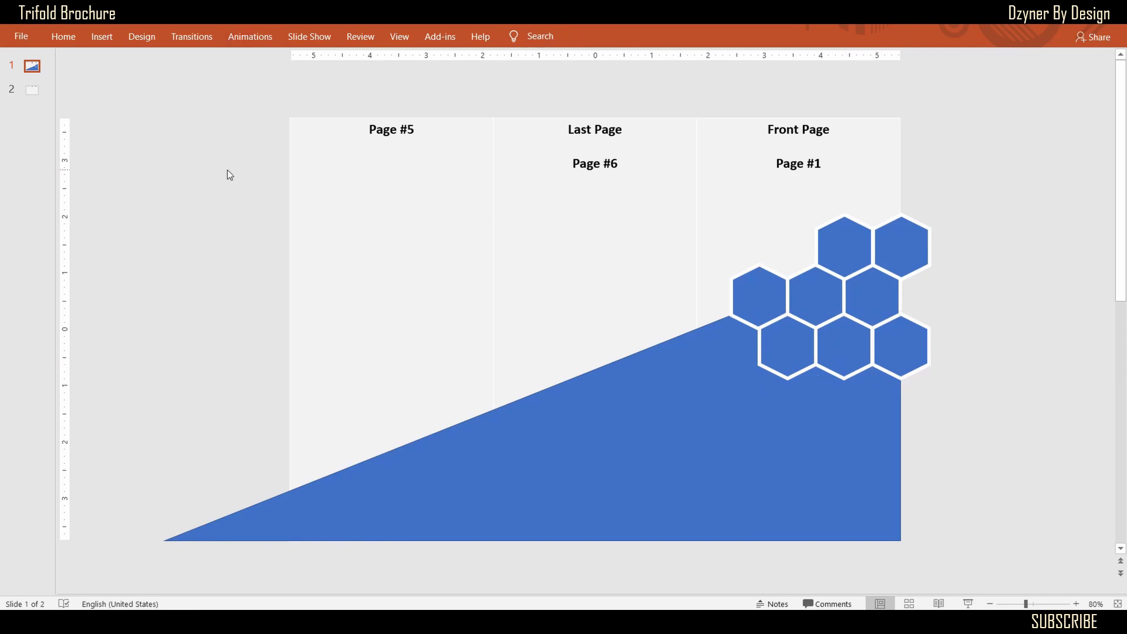
- Select all eight hexagons and group them
left_click(911, 346)
left_click(796, 357, "shift")
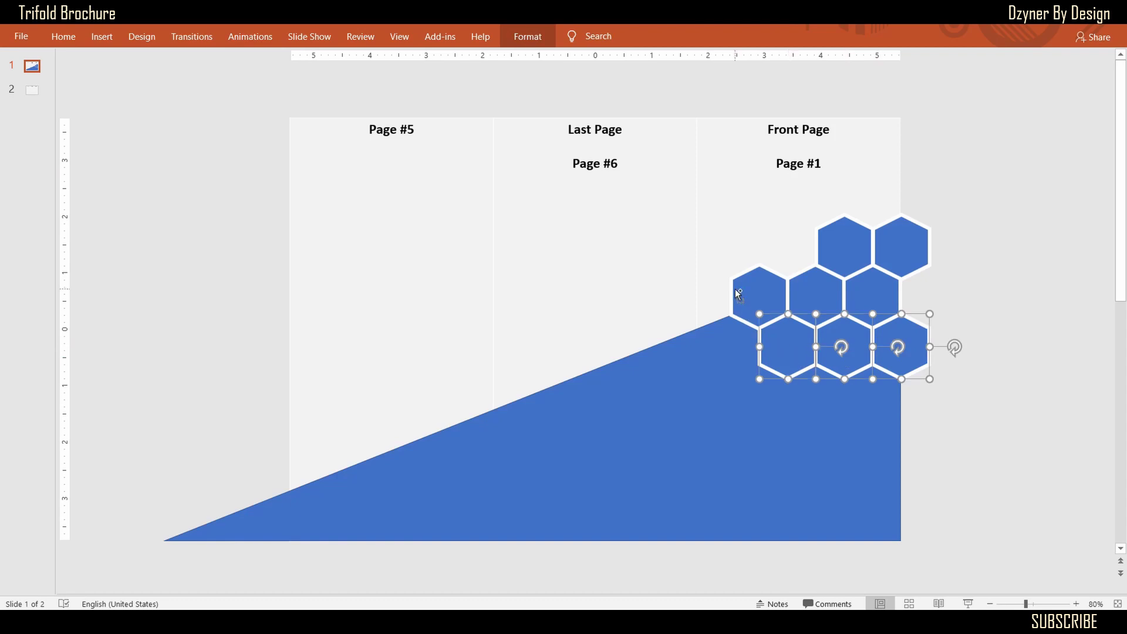
left_click(769, 297, "shift")
left_click(868, 290, "shift")
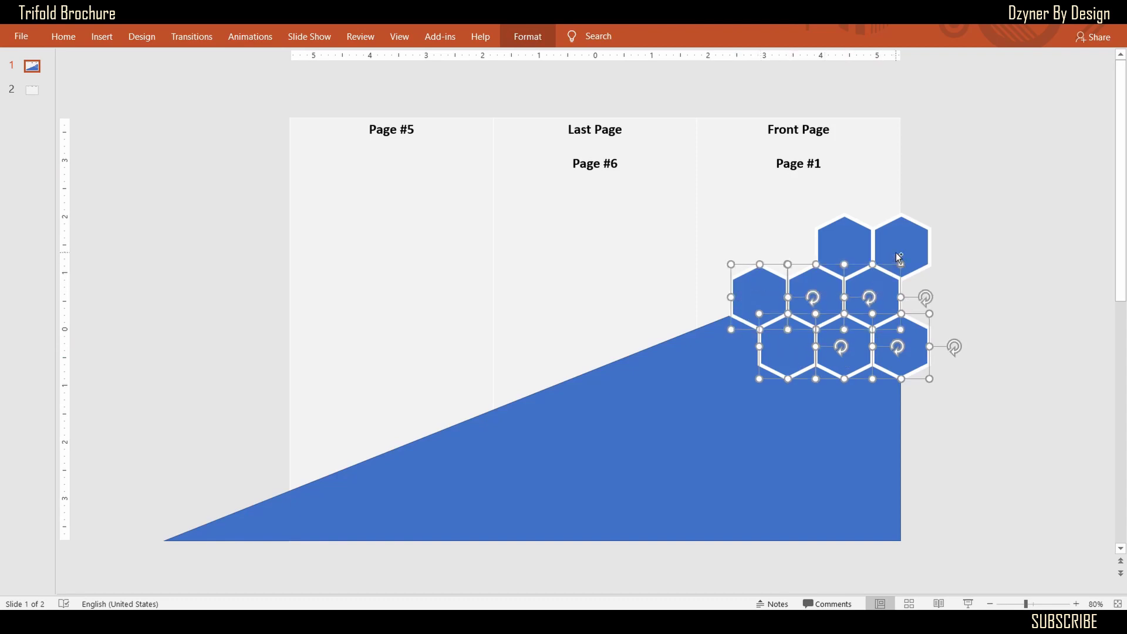
left_click(898, 258, "shift")
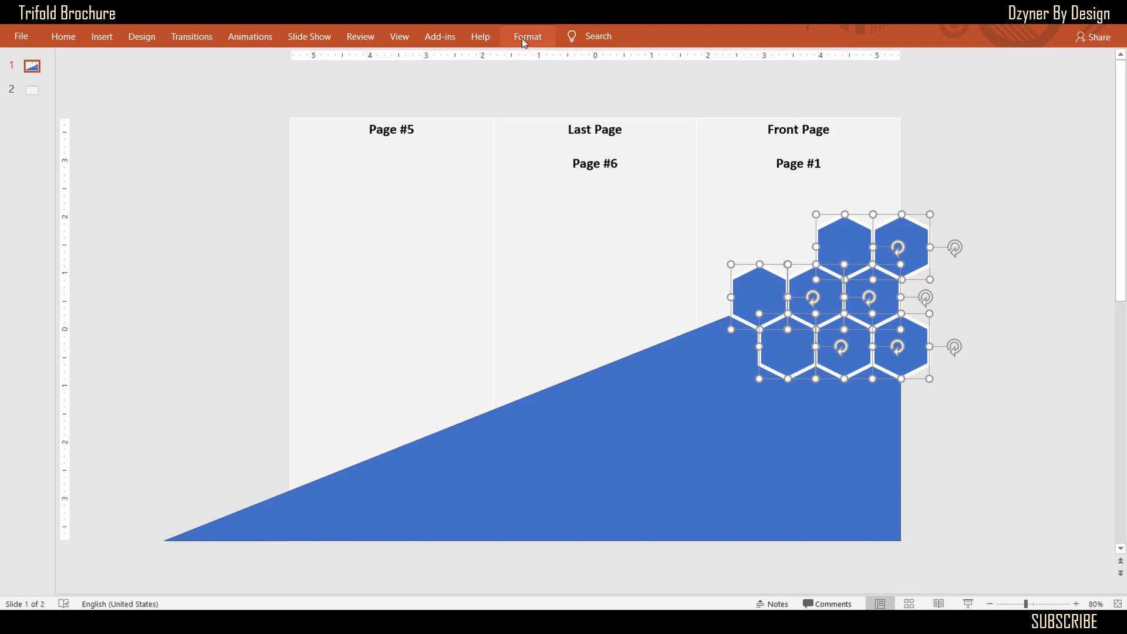
left_click(528, 37)
left_click(527, 37)
right_click(829, 248)
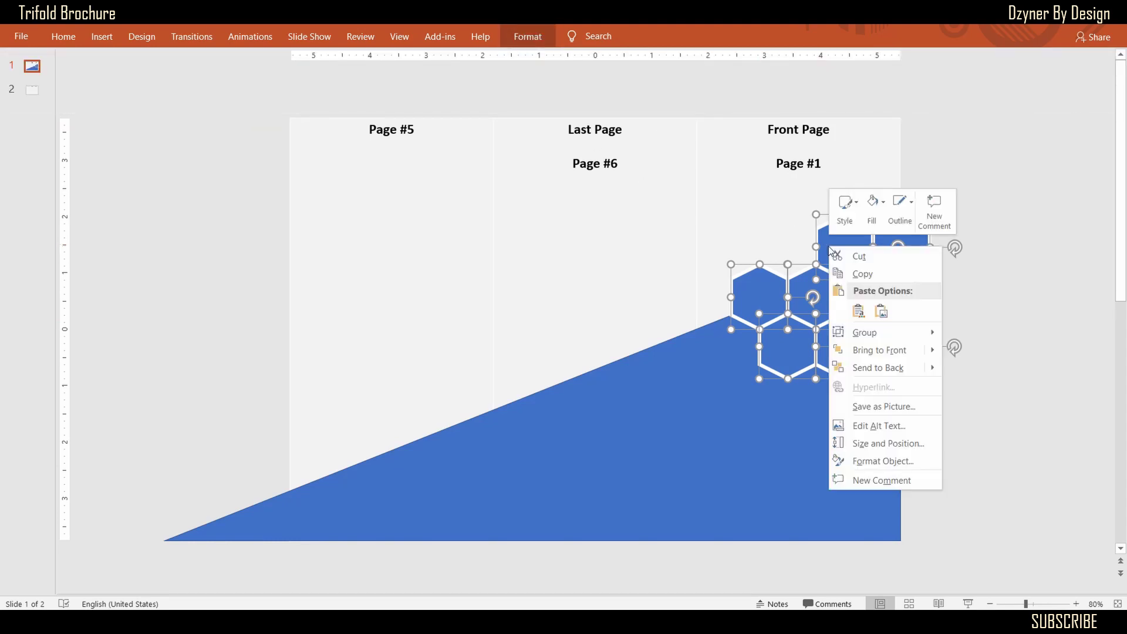
mouse_move(904, 332)
left_click(953, 332)
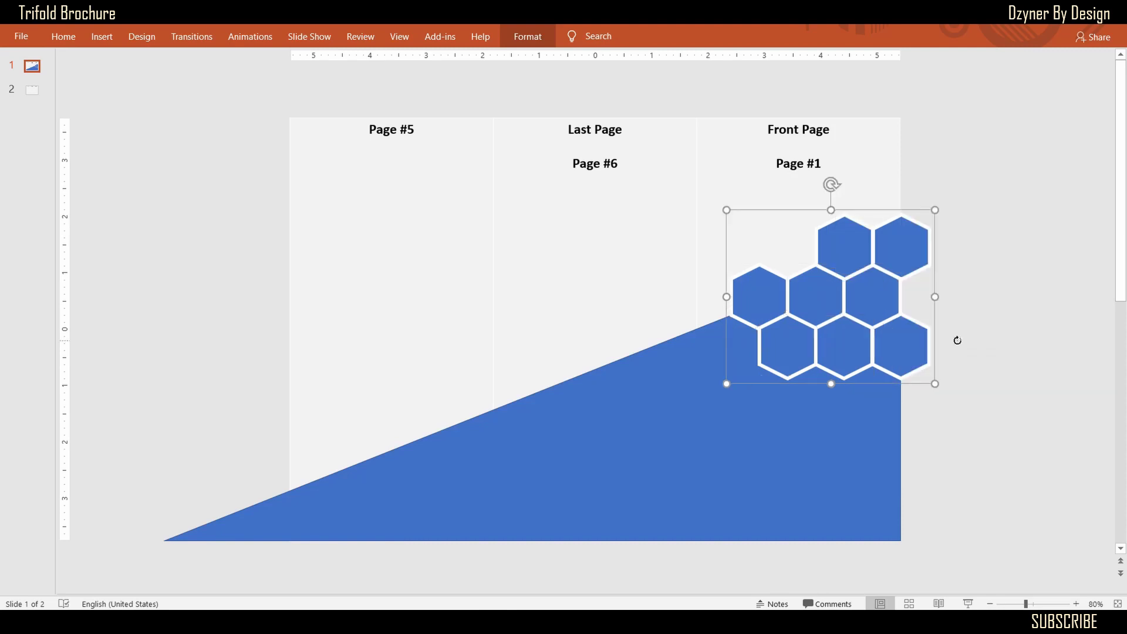
- Search Bing for "designer" and fill the hexagon group with the picture of a man sketching beside a laptop
left_click(520, 38)
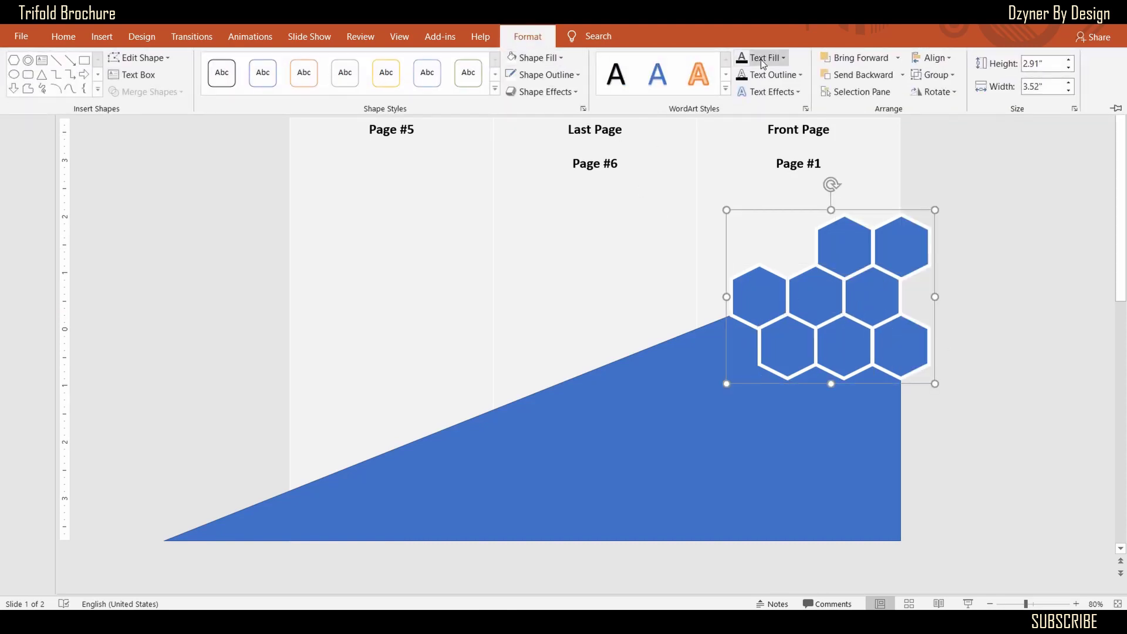
left_click(558, 57)
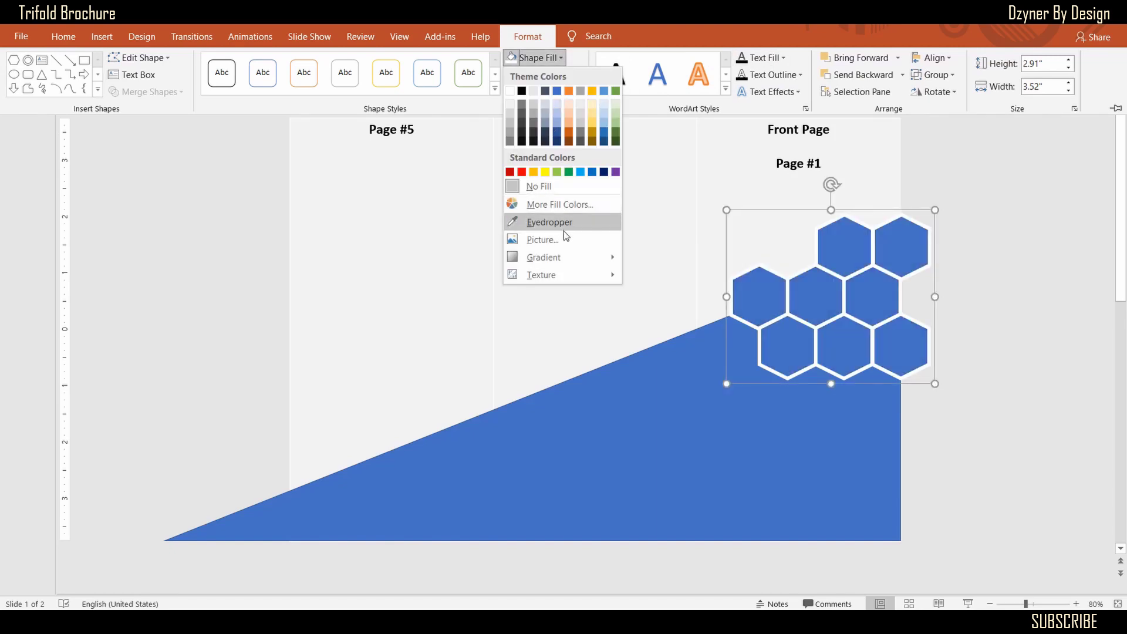
left_click(562, 237)
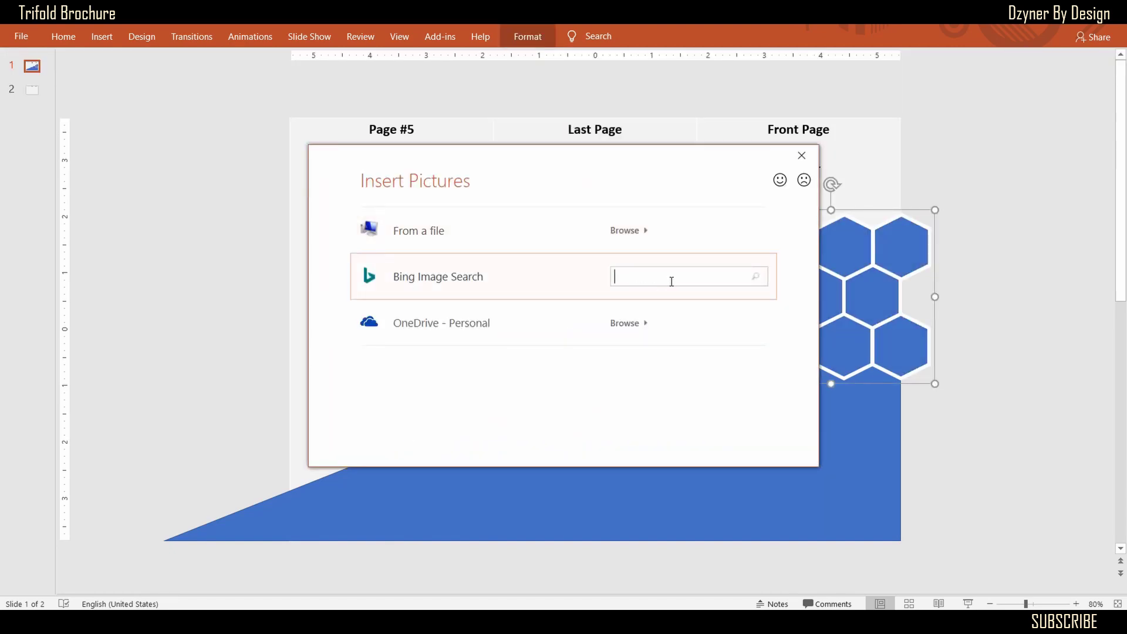
type("designer")
key("Return")
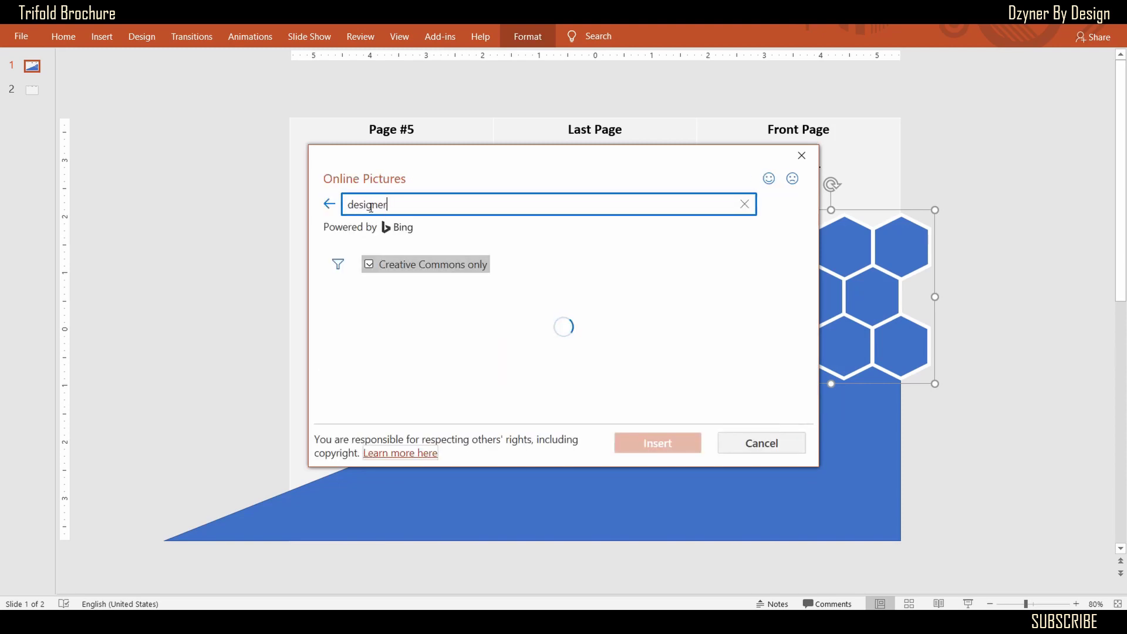
scroll(622, 350, "down", 10)
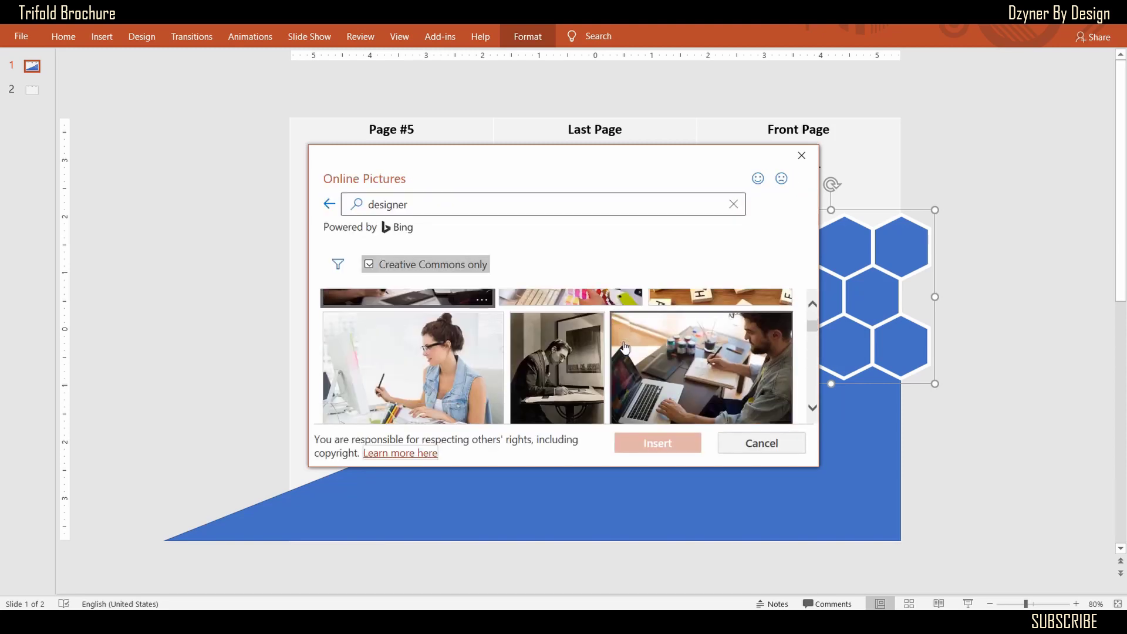
scroll(622, 350, "down", 6)
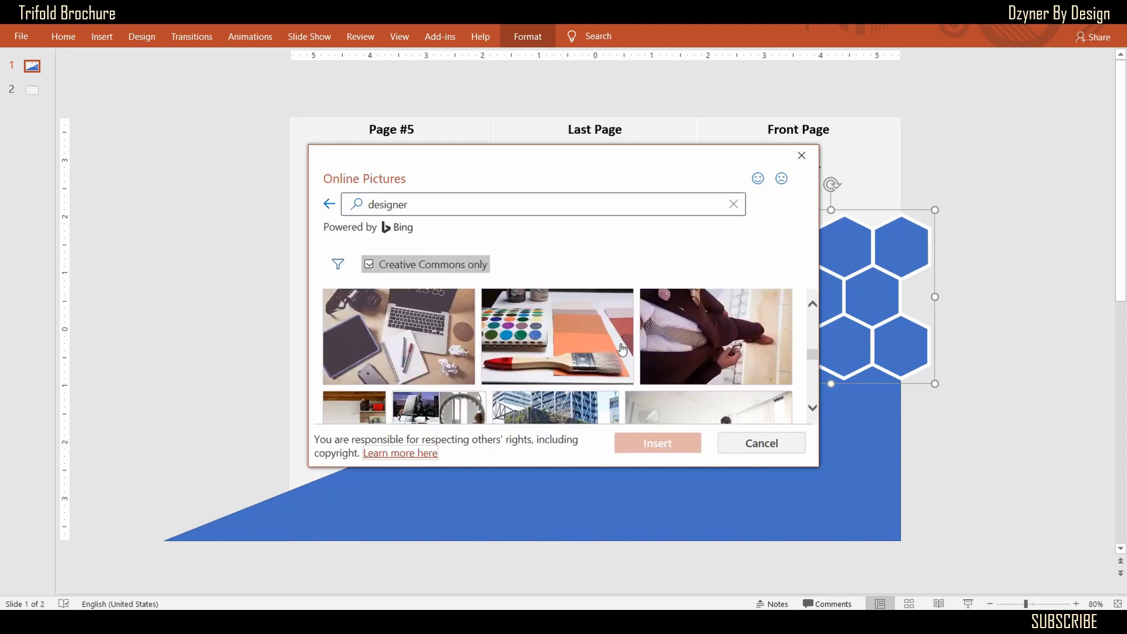
scroll(625, 355, "up", 8)
left_click(663, 443)
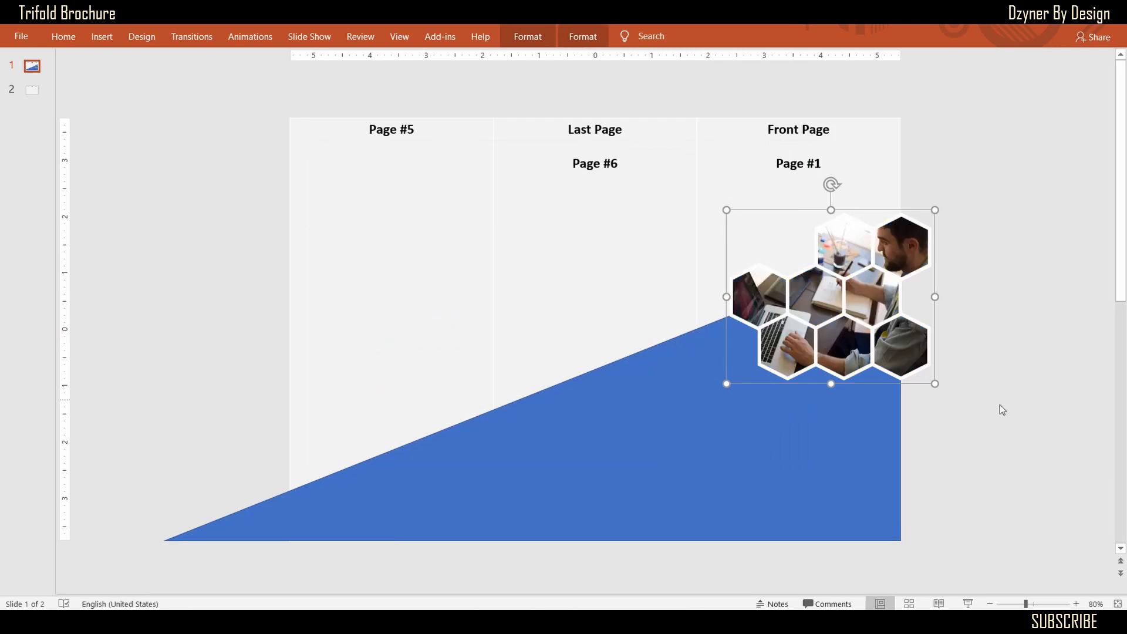
left_click(1021, 384)
- Apply the solid green shape style to the large triangle and fill it with a dark-variation diagonal gradient
left_click(682, 453)
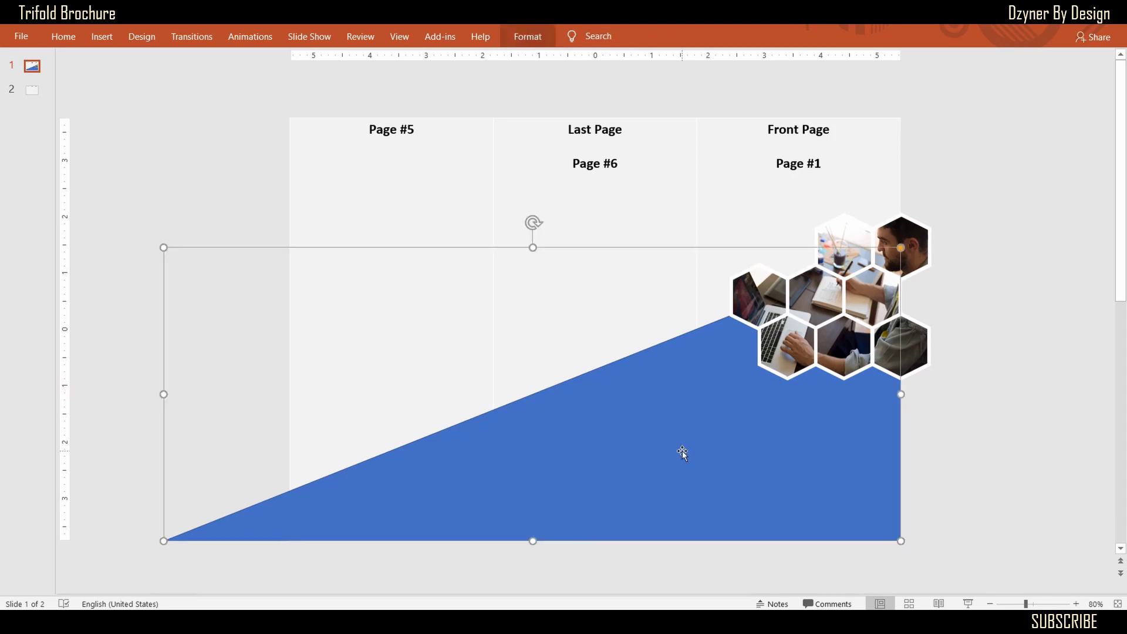
left_click(525, 37)
left_click(469, 77)
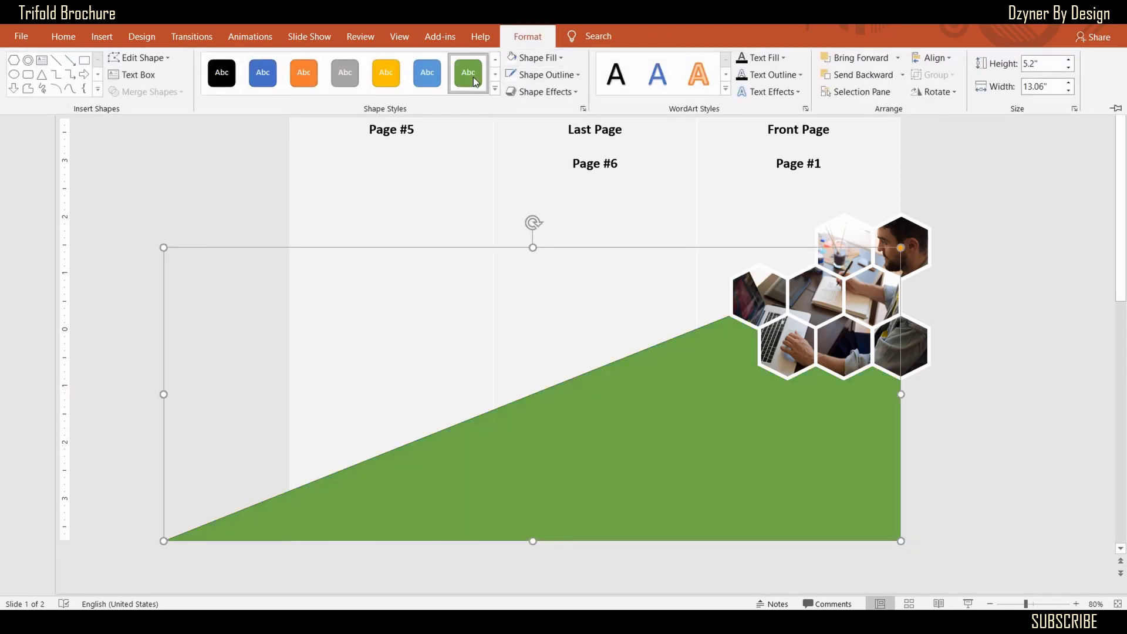
left_click(558, 58)
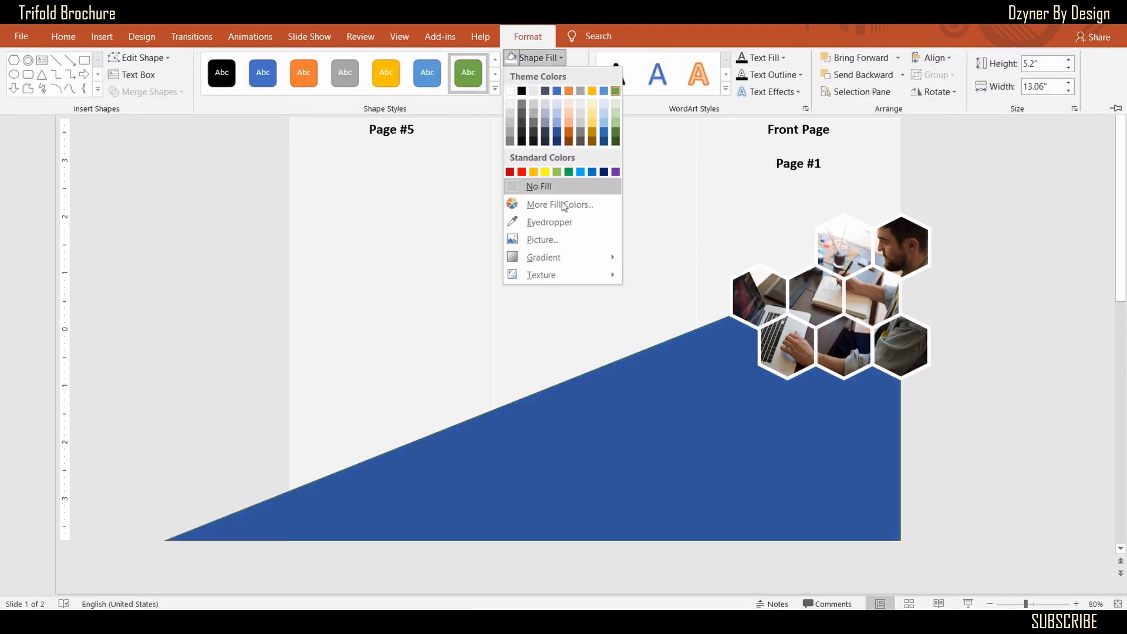
mouse_move(549, 259)
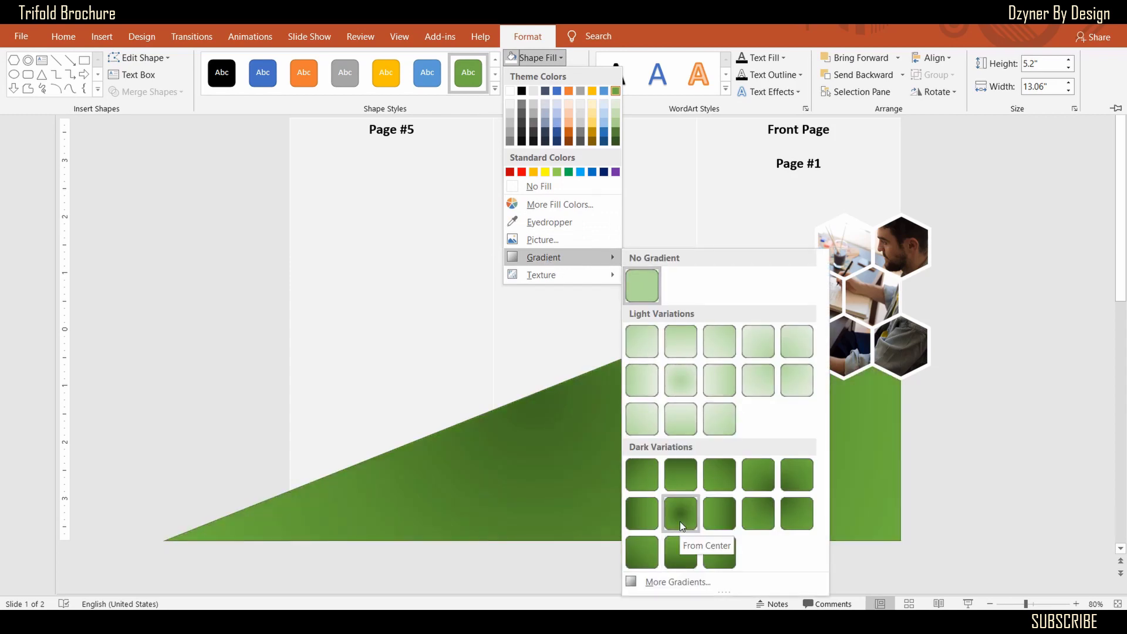
left_click(725, 475)
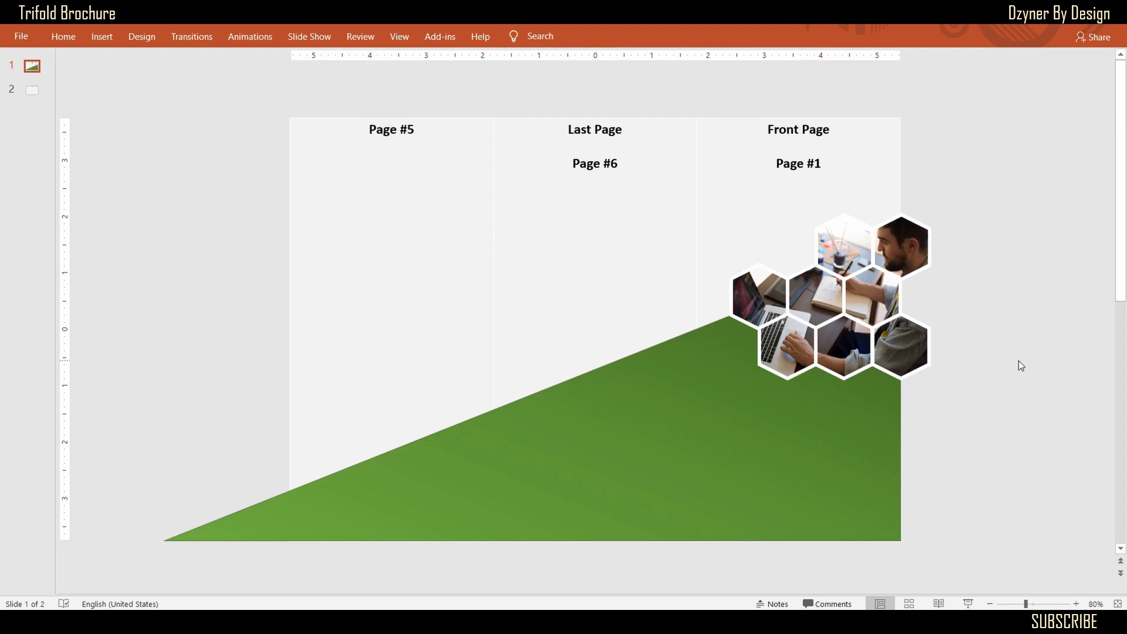
- Paste the round hummingbird logo and place it on the green triangle in the Front Page column
key("ctrl+v")
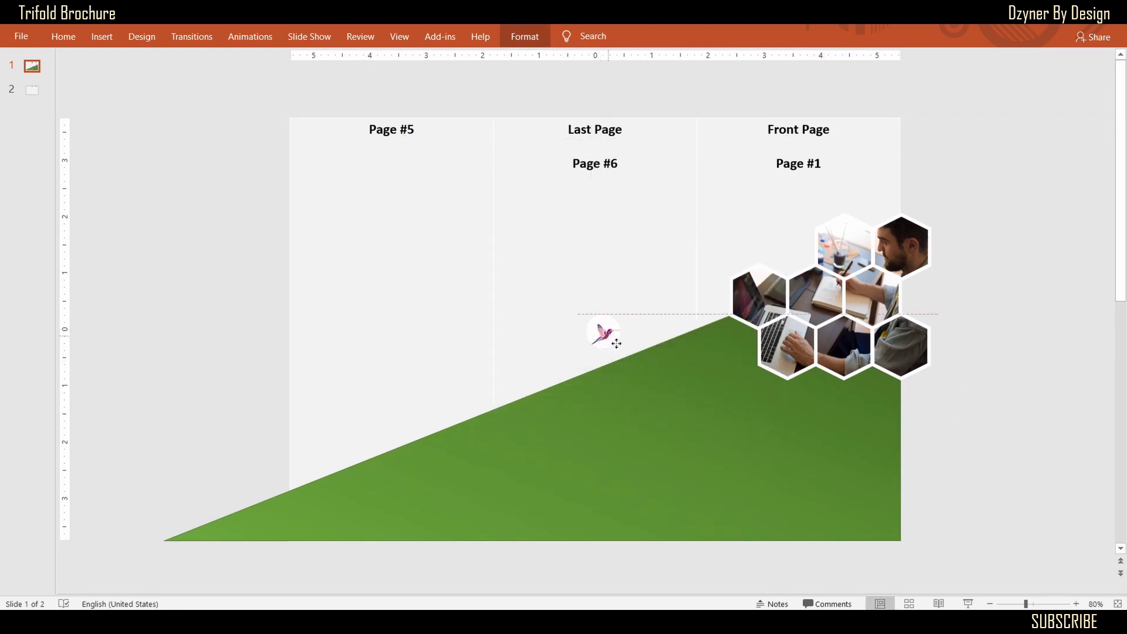
left_click_drag(617, 343, 801, 463)
left_click(265, 190)
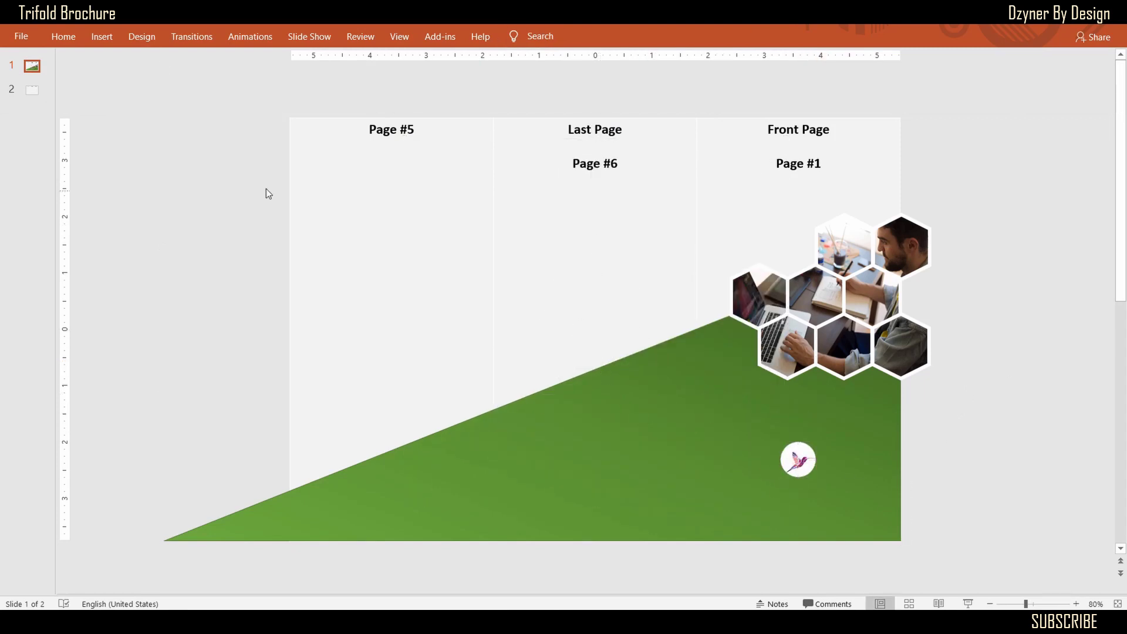
- Add a "YOUR LOGO" text box and position it directly below the hummingbird logo
left_click(63, 36)
left_click(657, 64)
left_click(917, 460)
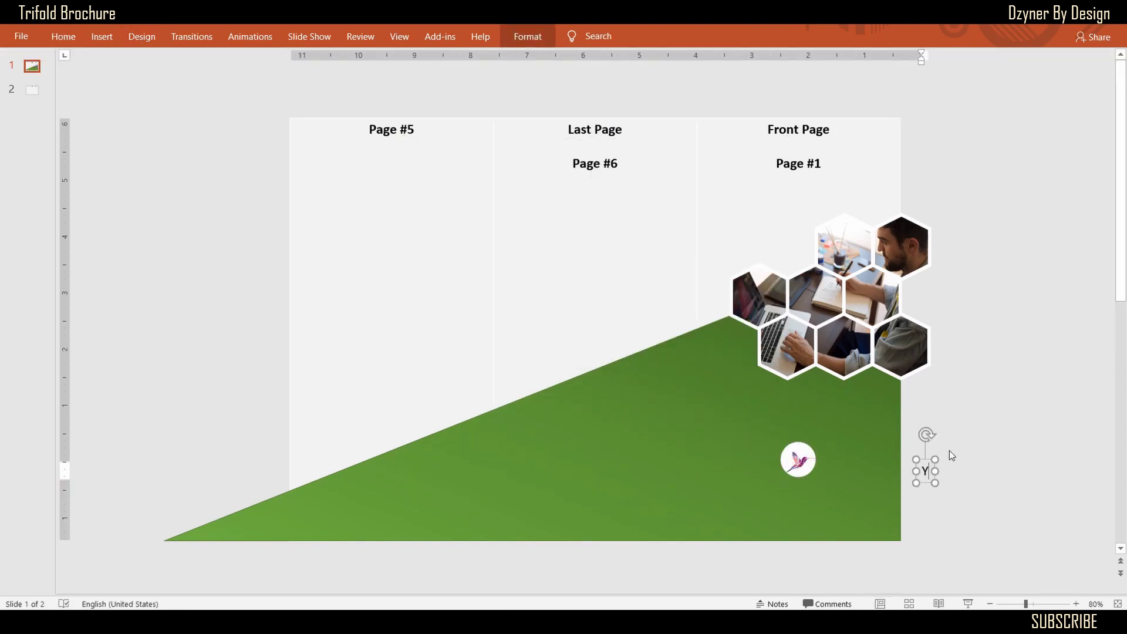
type("YOUR LOGO")
left_click_drag(967, 482, 808, 500)
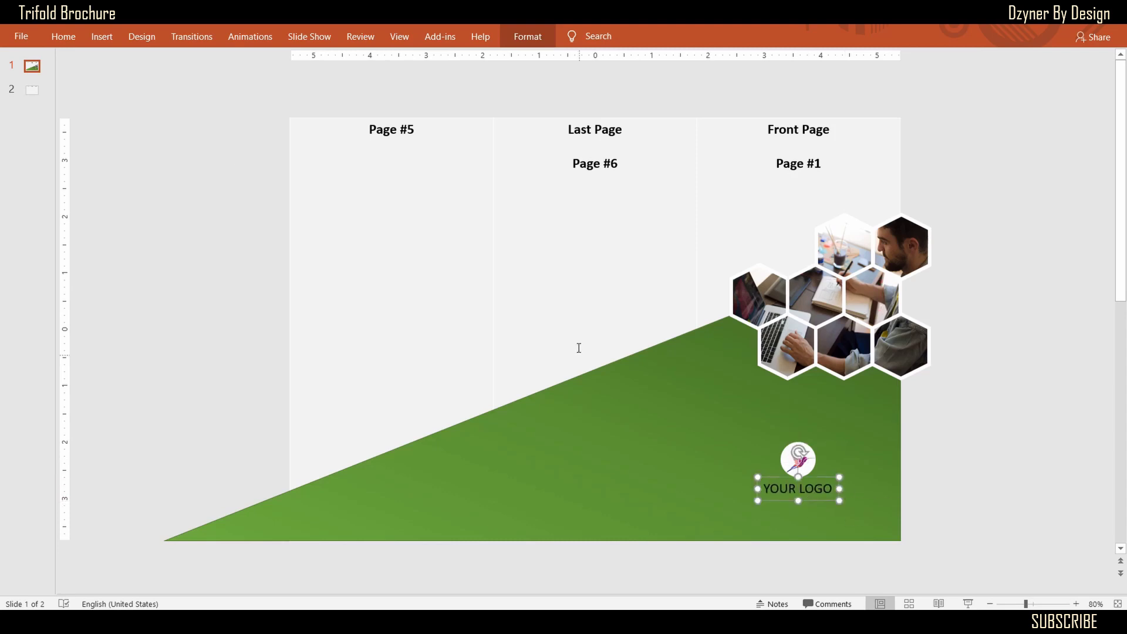
- Change the "YOUR LOGO" text to a wide, extra-heavy sans-serif font
left_click(63, 36)
left_click(282, 62)
left_click(262, 235)
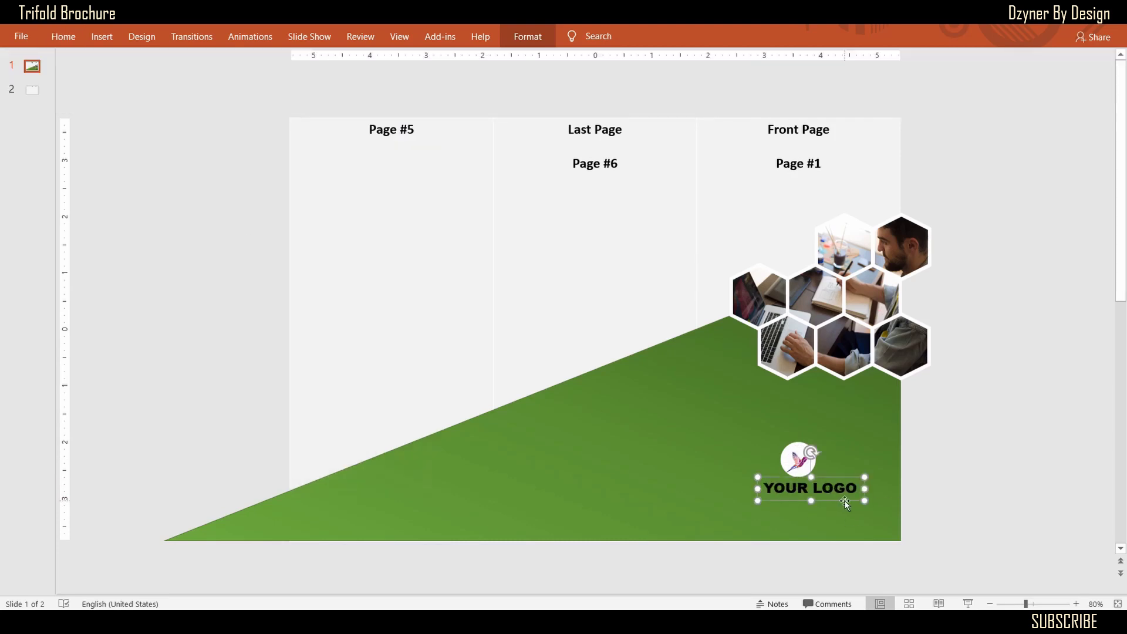
- Centre "YOUR LOGO" beneath the hummingbird logo and place a centred "Tag Line" text box directly below it
left_click_drag(844, 501, 832, 501)
left_click(187, 182)
left_click(63, 37)
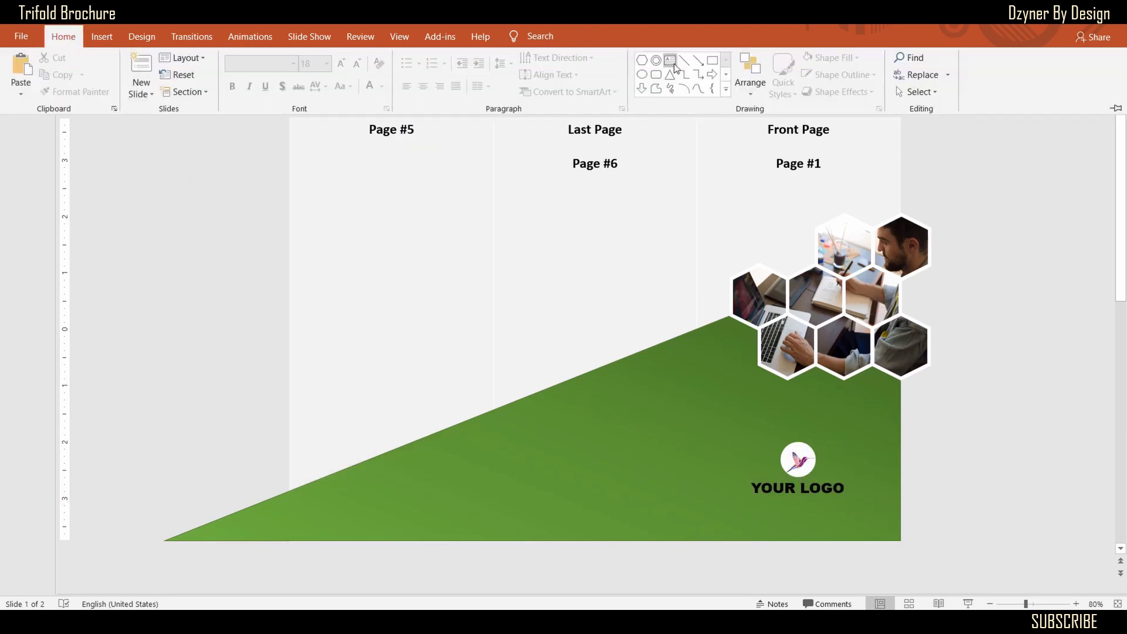
left_click(673, 63)
left_click(932, 490)
type("Tag Line")
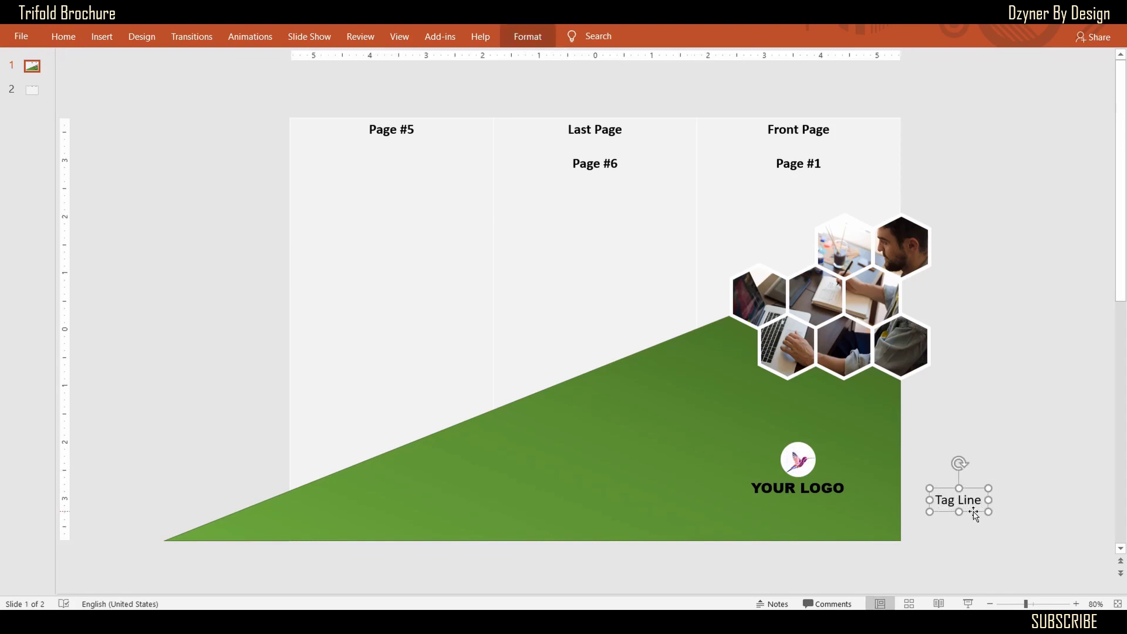
left_click_drag(971, 511, 806, 517)
left_click_drag(949, 414, 720, 579)
left_click(583, 36)
left_click(819, 518)
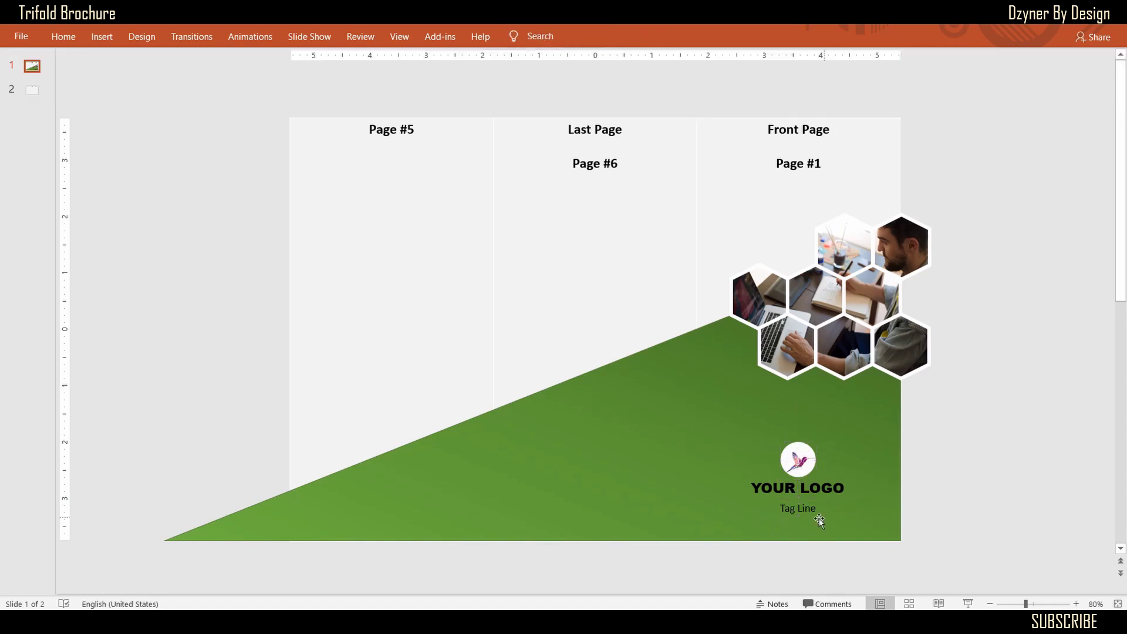
- Set the text fill of both "YOUR LOGO" and "Tag Line" to white
left_click_drag(882, 480, 727, 525)
left_click(529, 38)
left_click(785, 60)
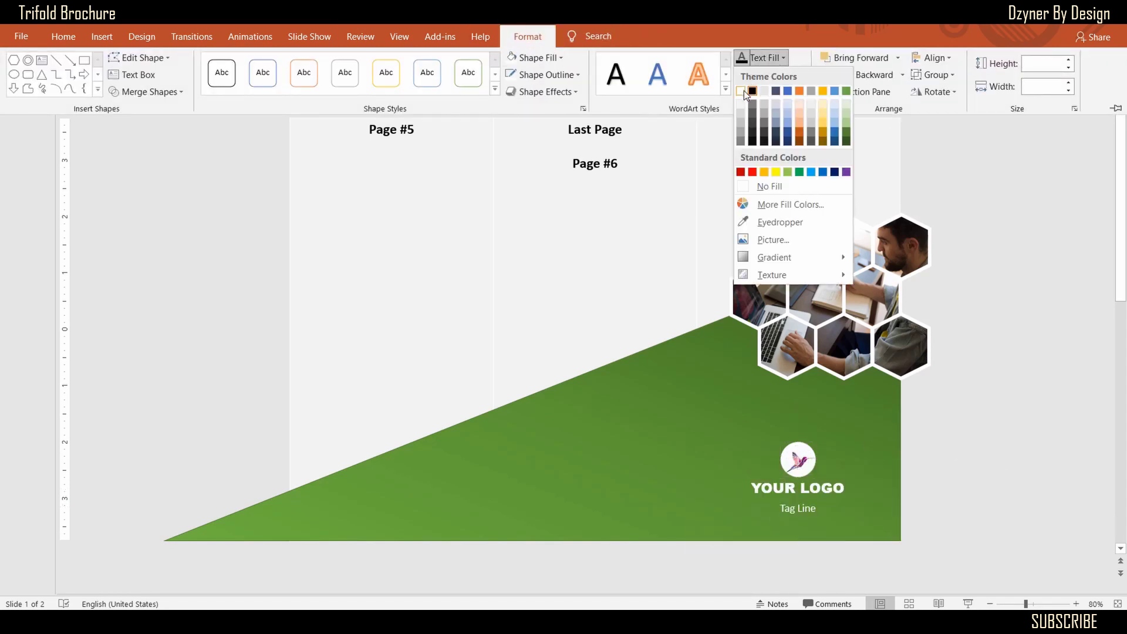
left_click(743, 91)
left_click(941, 453)
- Replace the "Front Page" and "Page #1" labels with a "CREATIVE" text box near the front page's upper edge
left_click_drag(829, 167, 768, 131)
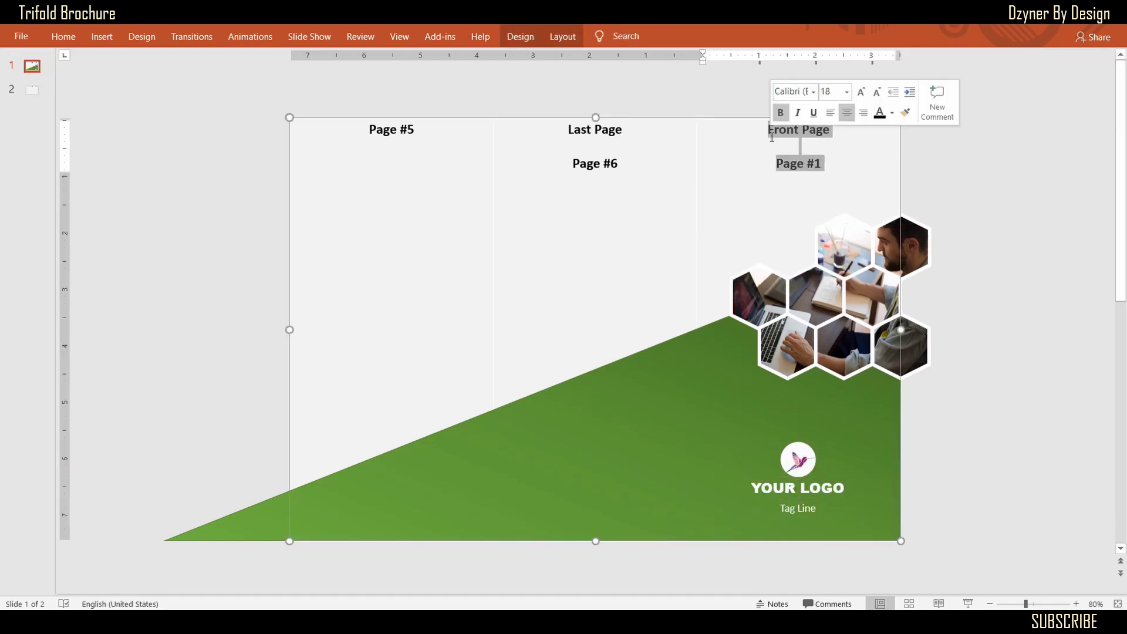
key("Delete")
left_click(63, 36)
left_click(669, 61)
left_click(944, 154)
type("CREATIVE")
left_click_drag(991, 175, 763, 168)
- Add a larger "DESIGNER" text box directly below "CREATIVE" and colour its text standard light green
key("ctrl+v")
type("DESIGNER")
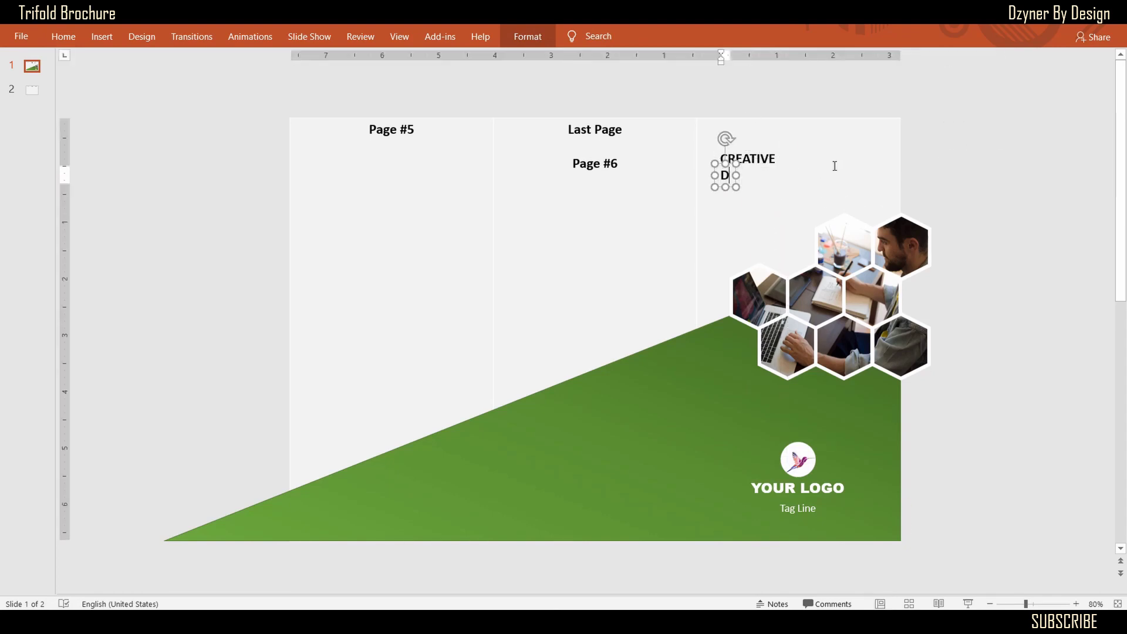
key("Escape")
key("ctrl+shift+period")
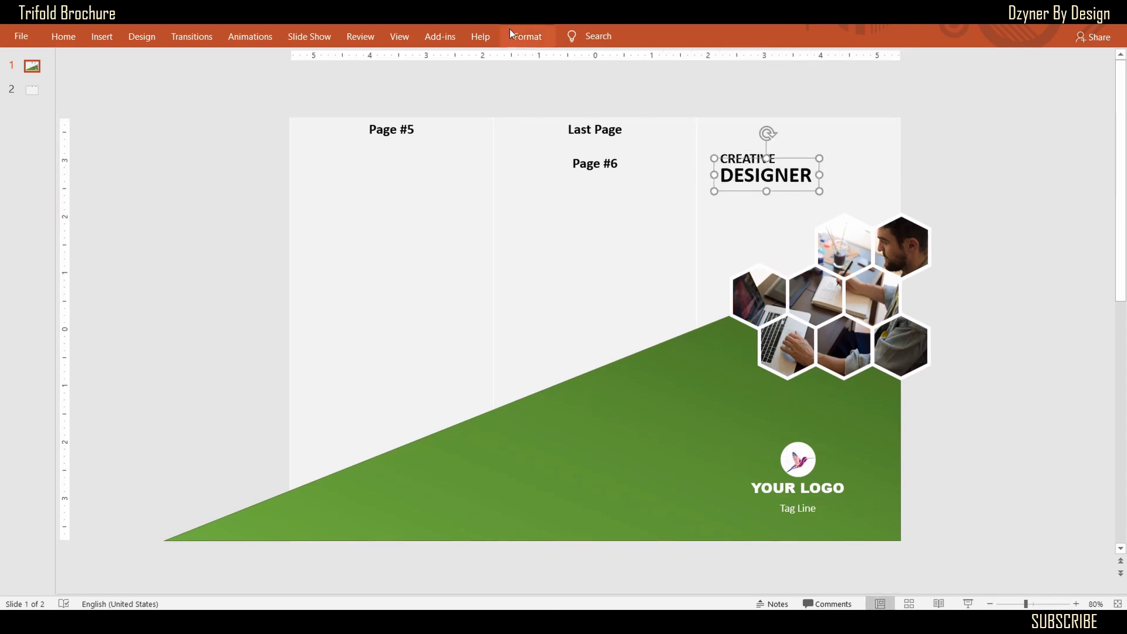
left_click(509, 29)
left_click(777, 57)
left_click(790, 168)
left_click(948, 177)
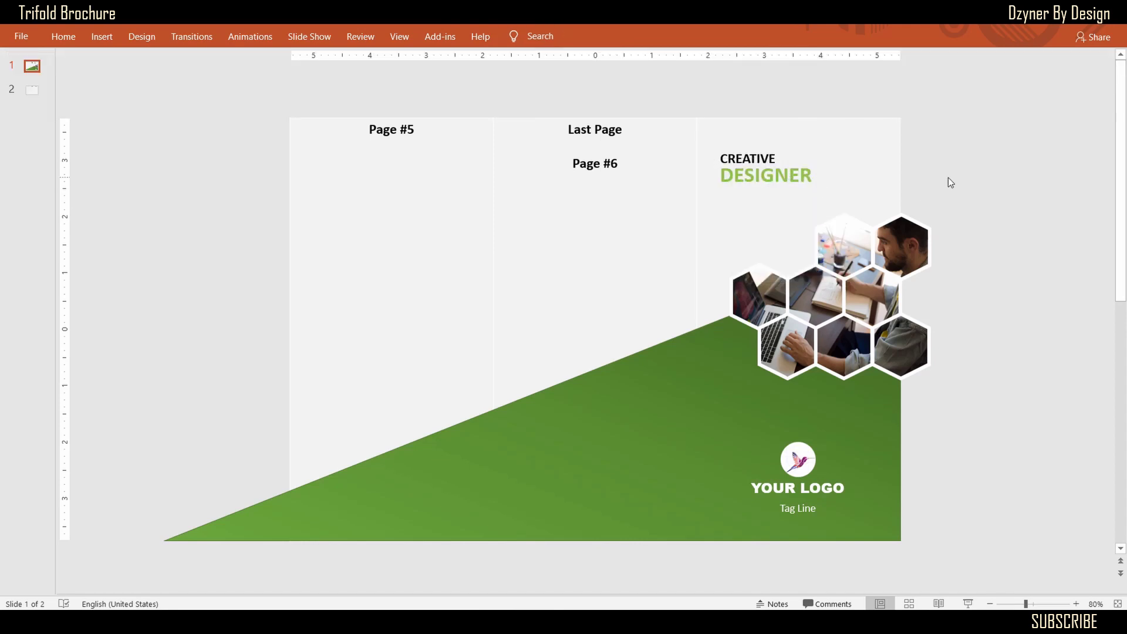
- Colour the "CREATIVE" text with the darkest shade of the theme blue
left_click(735, 159)
double_click(760, 157)
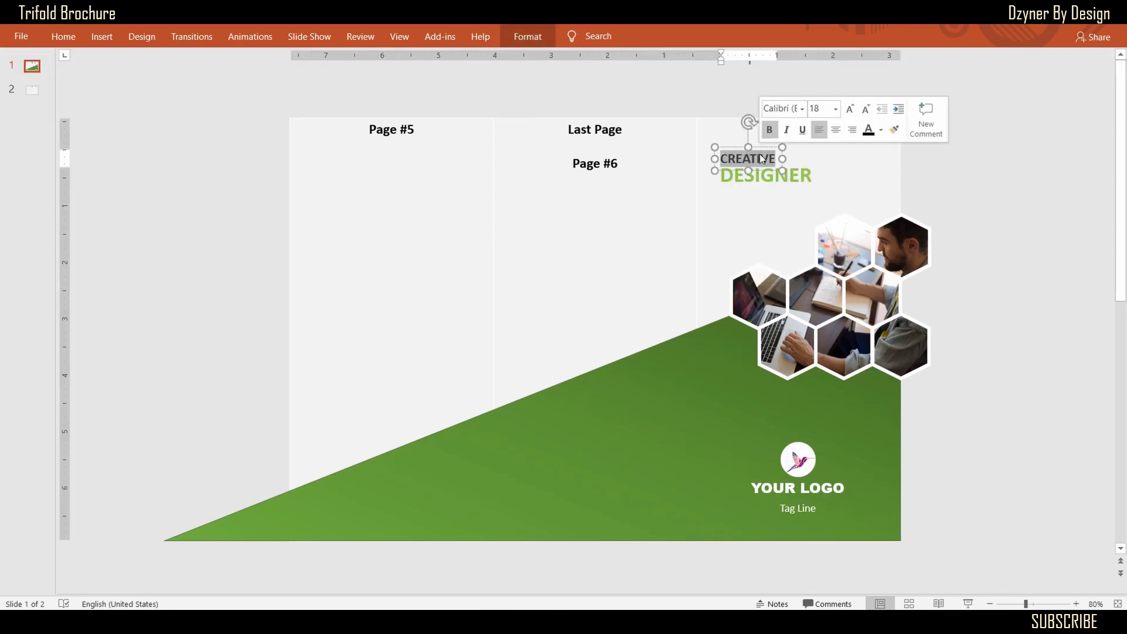
left_click(881, 130)
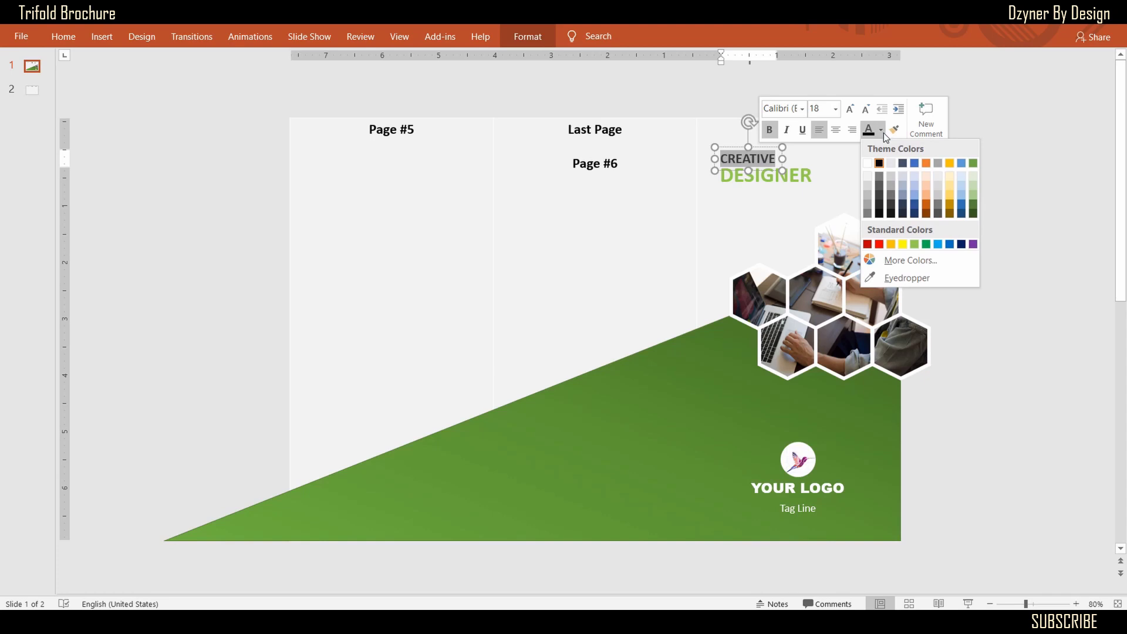
left_click(961, 213)
left_click(1030, 210)
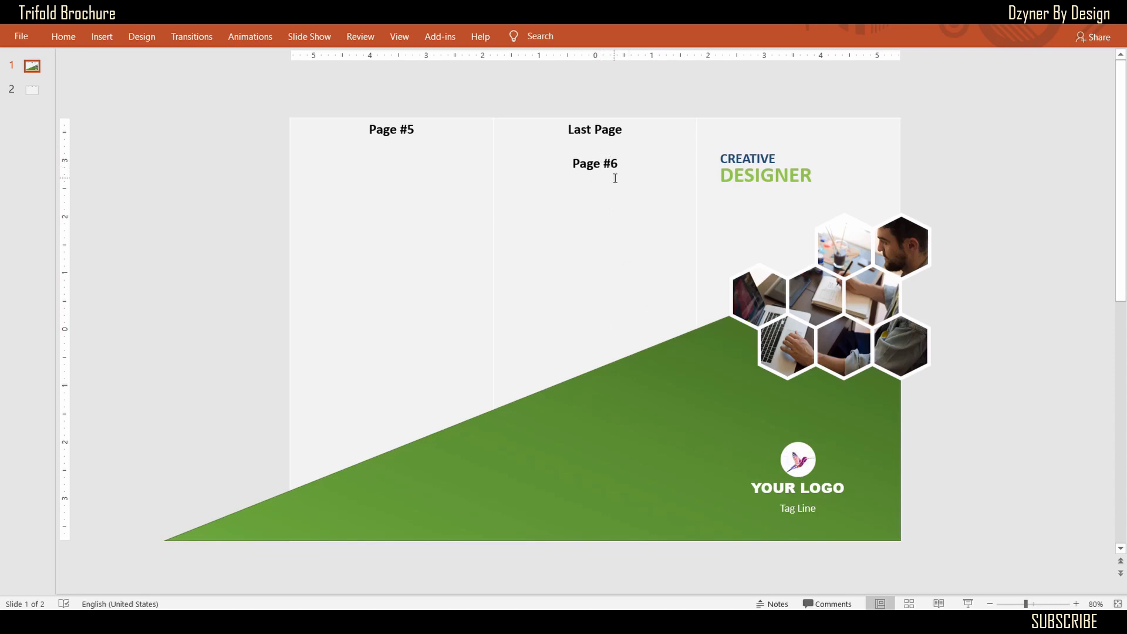
- Replace the "Last Page" and "Page #6" labels with a copy of the "CREATIVE" text box reworded as "ABOUT"
left_click_drag(623, 165, 566, 130)
key("Delete")
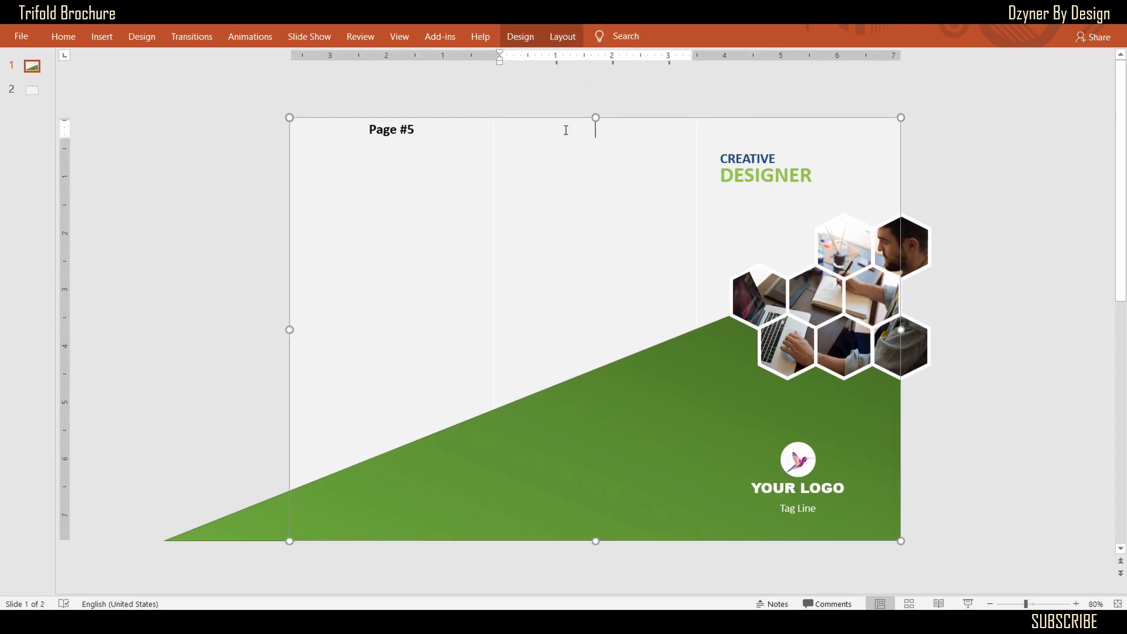
left_click(739, 150)
key("ctrl+c")
key("ctrl+v")
left_click_drag(775, 177, 558, 168)
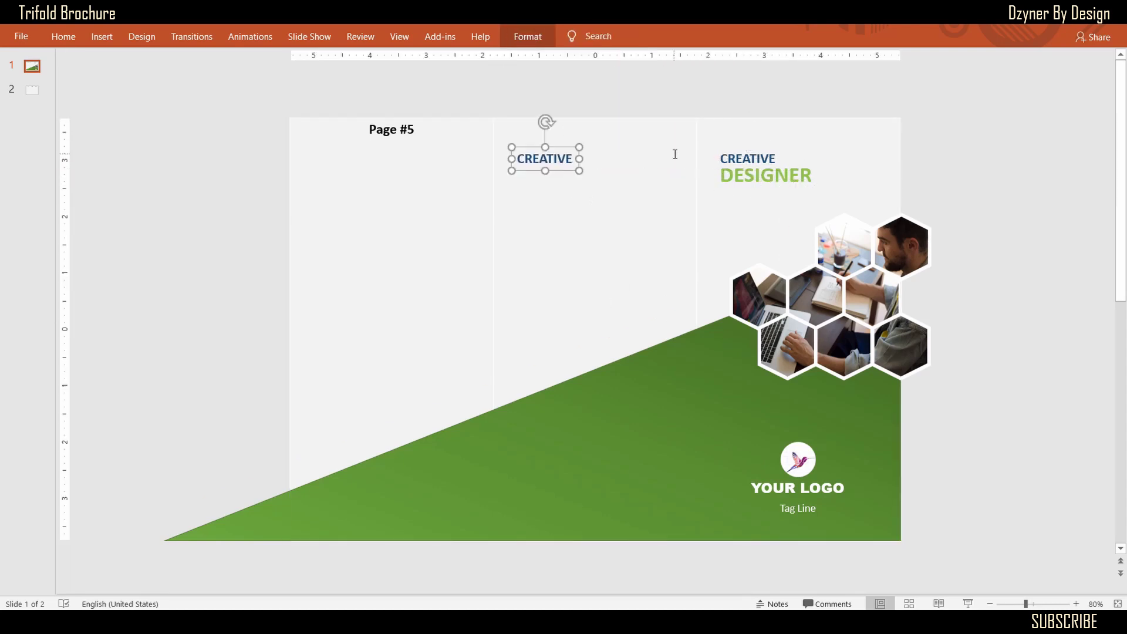
key("Return")
type("ABOUT")
- Copy the "DESIGNER" text box below "ABOUT" in the middle column and change its text to "US"
left_click(768, 174)
left_click(808, 191)
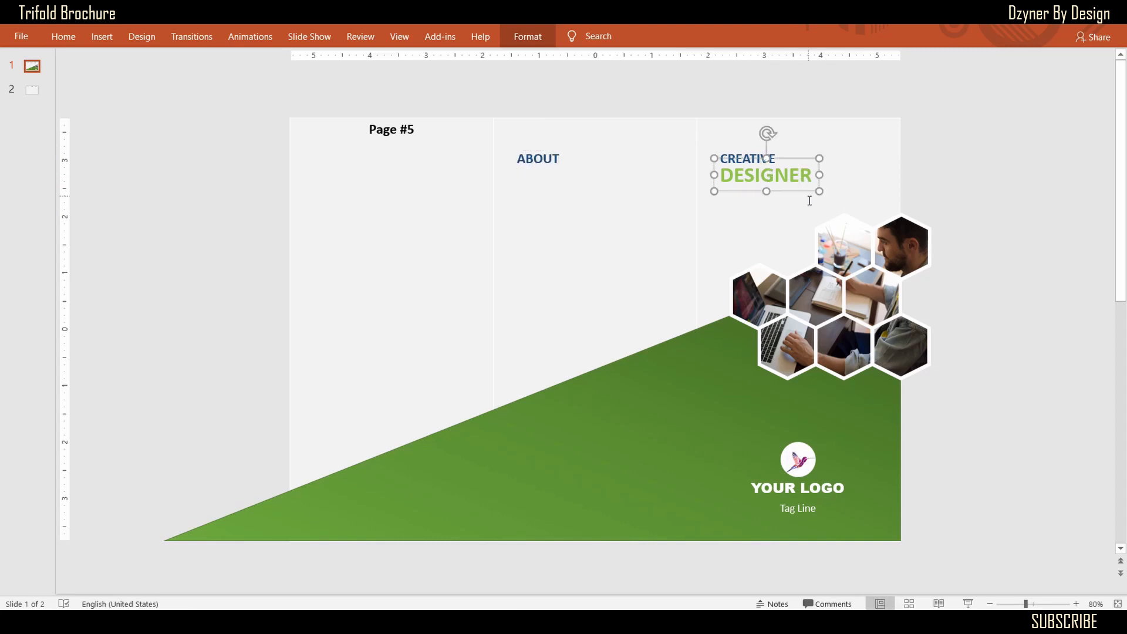
key("ctrl+c")
key("ctrl+v")
left_click_drag(811, 200, 596, 187)
left_click_drag(518, 175, 646, 176)
type("US")
left_click(976, 304)
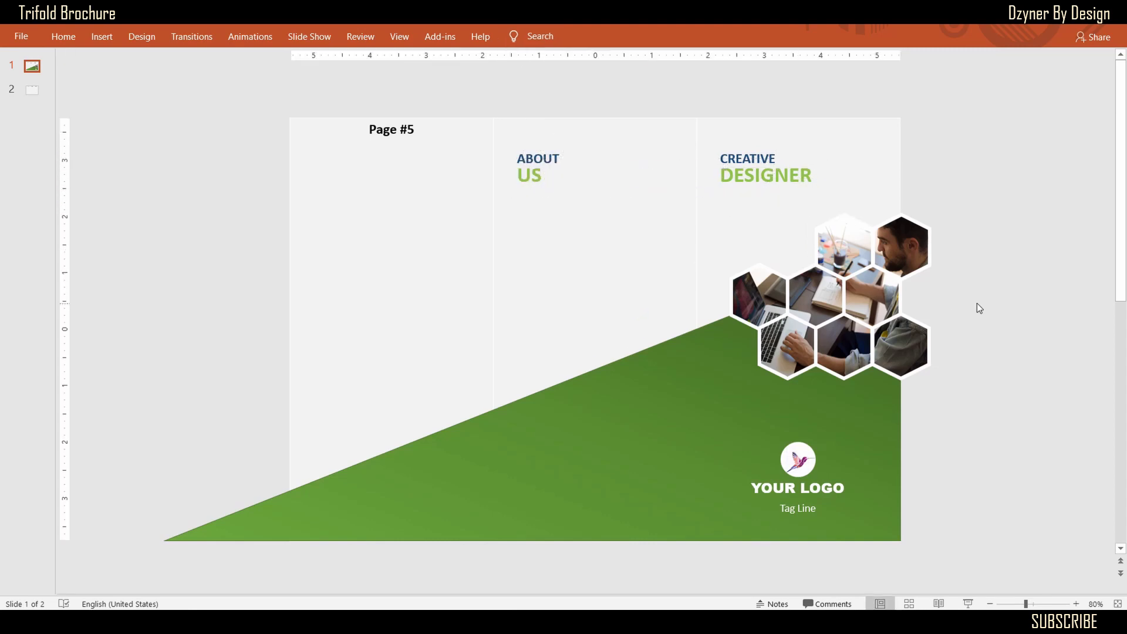
- Add a text box below the "ABOUT US" heading, generate placeholder text with =lorem() and keep only its opening sentences through "quis urna."
left_click(101, 36)
left_click(63, 40)
left_click(668, 57)
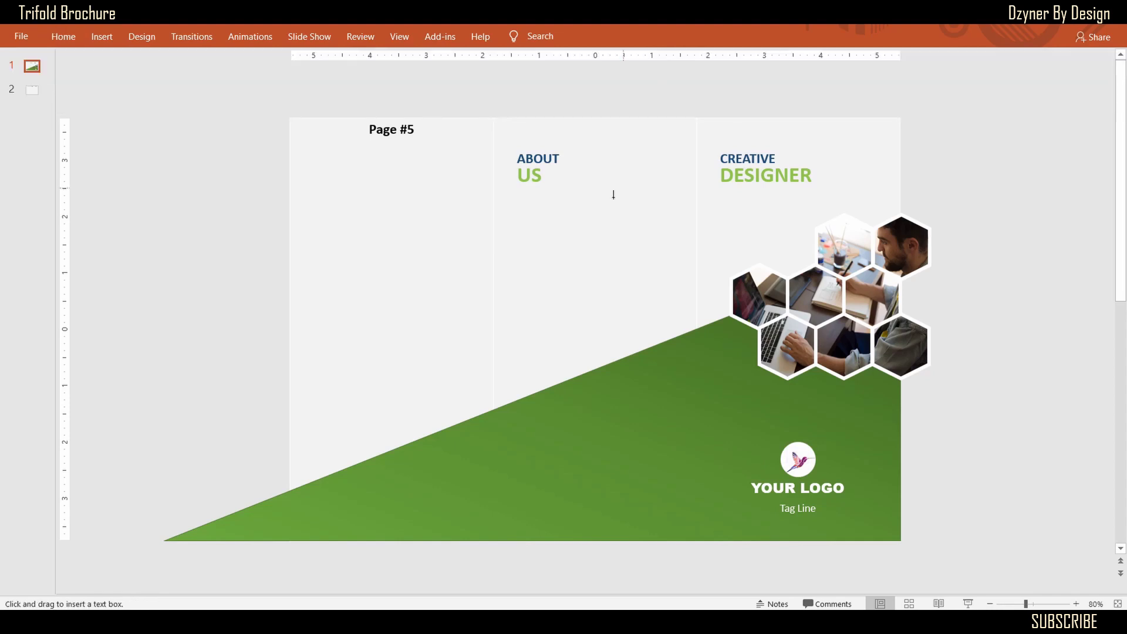
left_click_drag(512, 203, 689, 366)
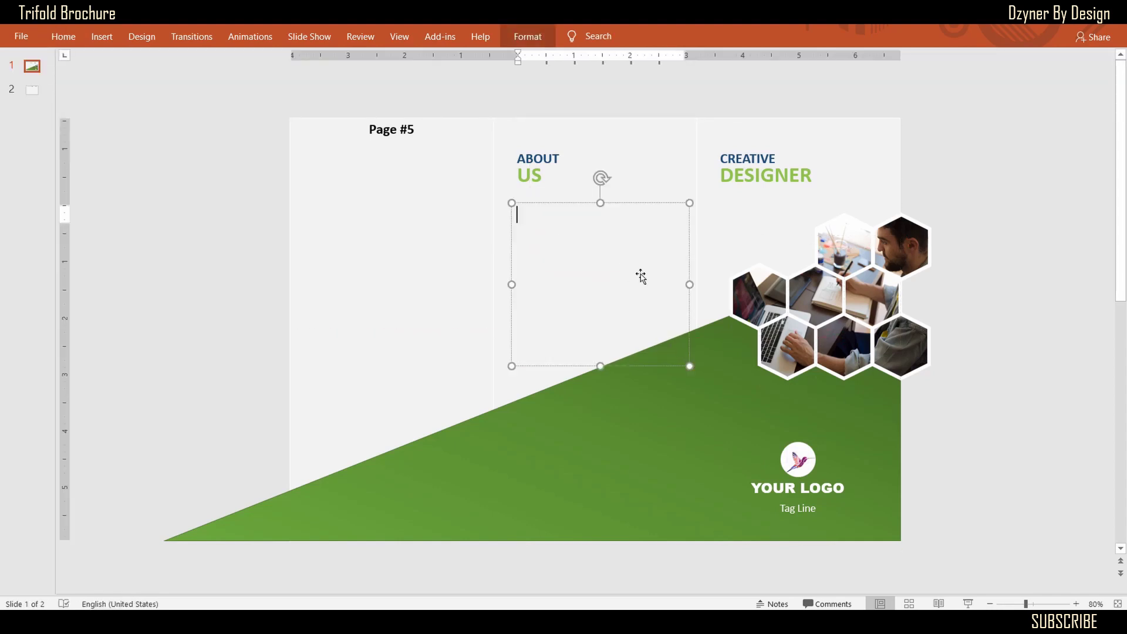
type("=")
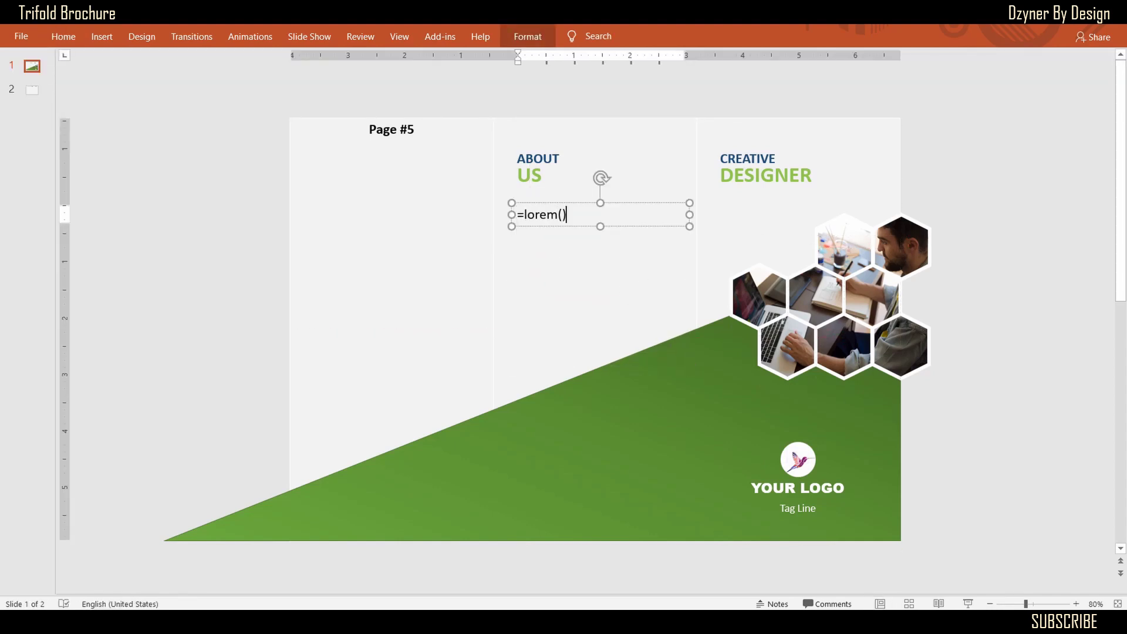
type("lorem()")
key("Return")
left_click_drag(645, 334, 707, 536)
key("Delete")
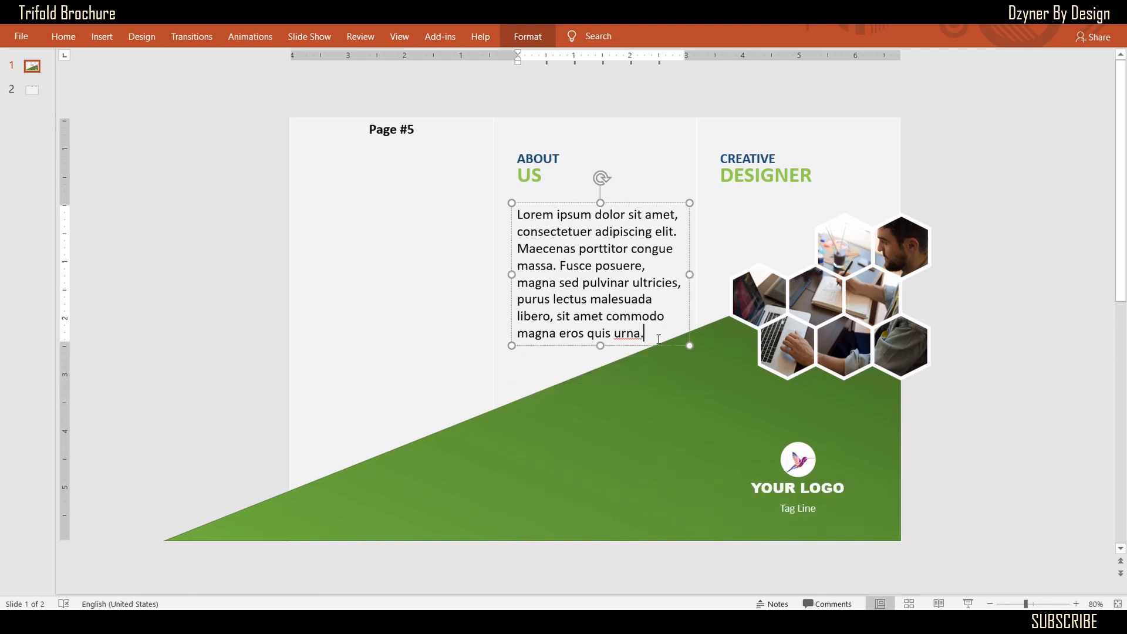
- Reduce the placeholder paragraph's font size and widen its text box to nearly fill the middle column
left_click(587, 171)
left_click_drag(659, 339, 496, 232)
left_click(571, 258)
left_click(995, 202)
left_click(576, 236)
left_click_drag(689, 235, 692, 232)
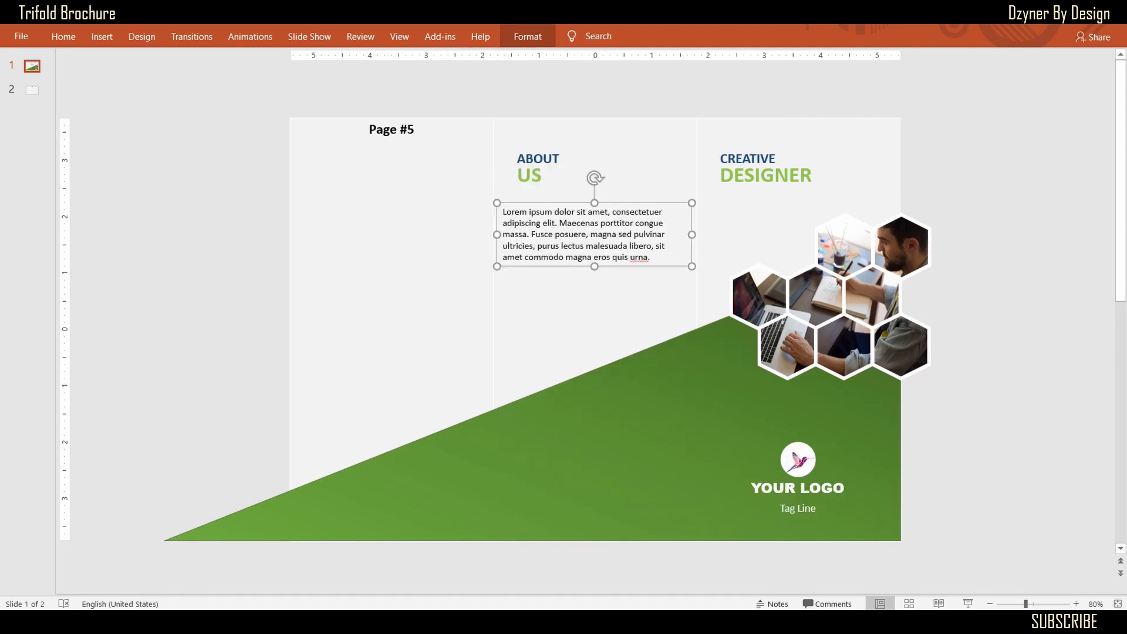
- Justify the "ABOUT US" paragraph and colour its text with the darkest shade of the theme blue
left_click(63, 38)
left_click(458, 87)
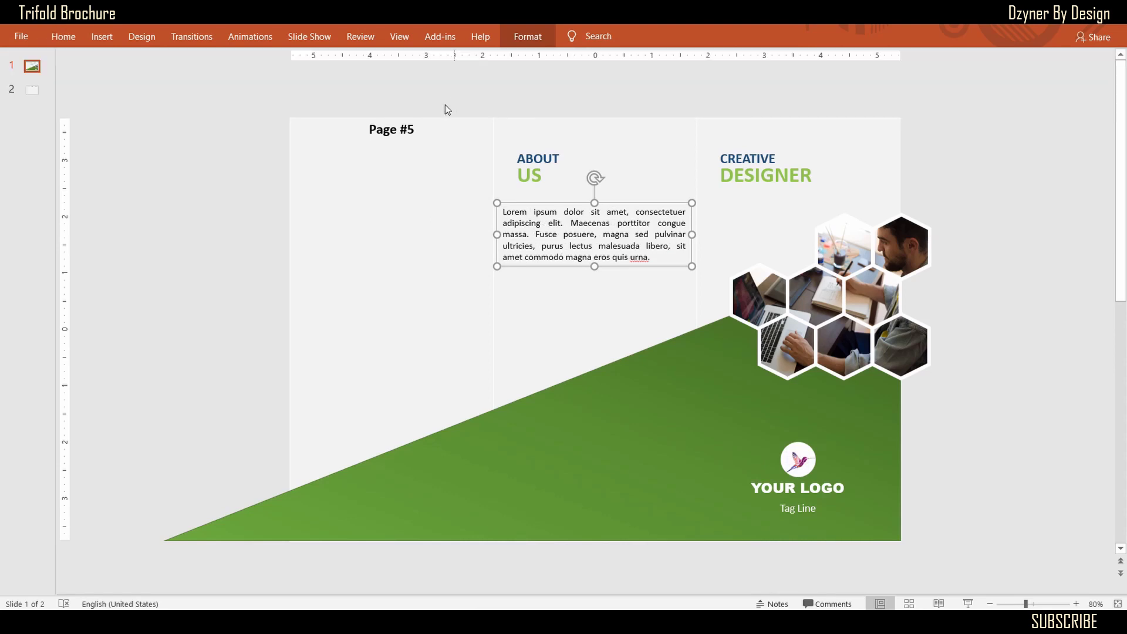
left_click(527, 36)
left_click(769, 59)
left_click(833, 139)
left_click(1024, 300)
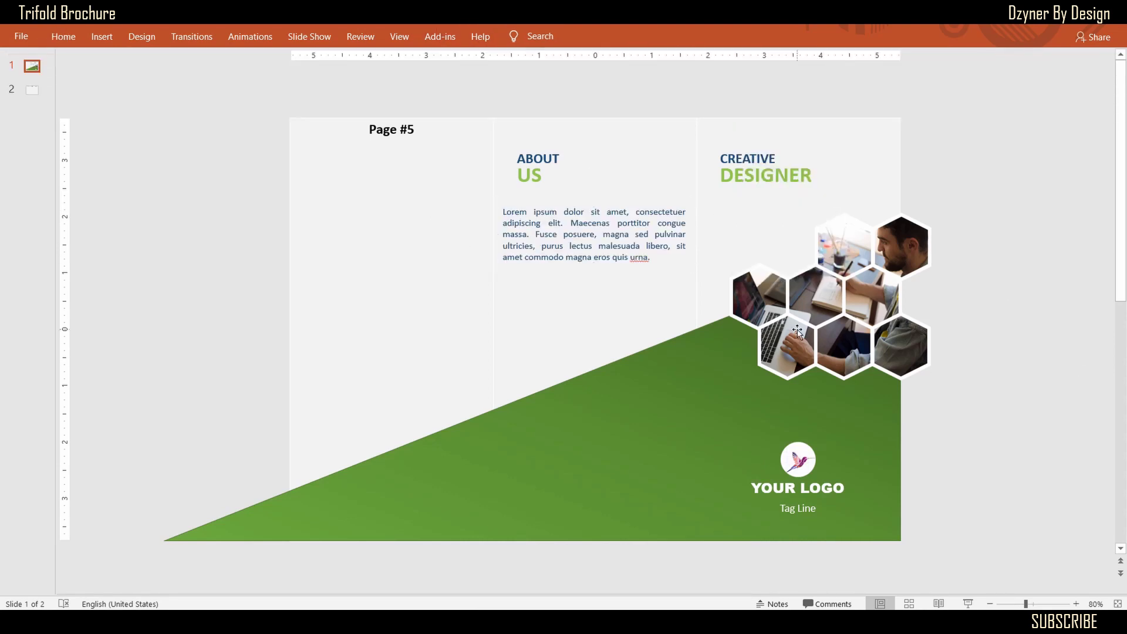
- Search the Noun Project add-in for "phone", insert the green Telephone icon and place it small on the middle column's green area
left_click(99, 44)
left_click(967, 68)
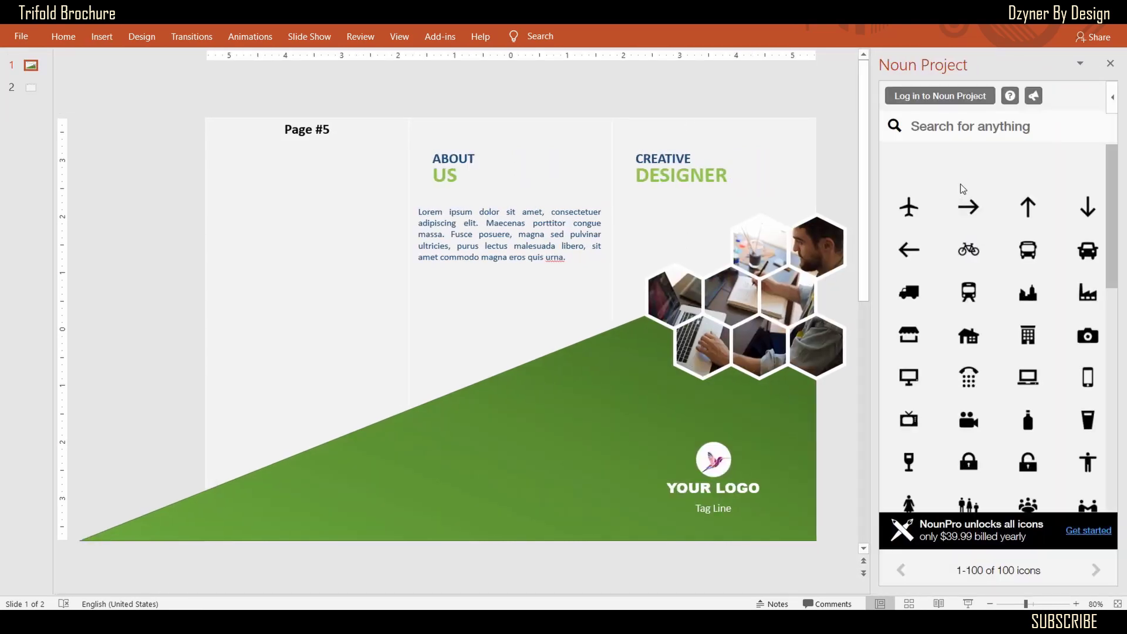
left_click(951, 133)
type("phon")
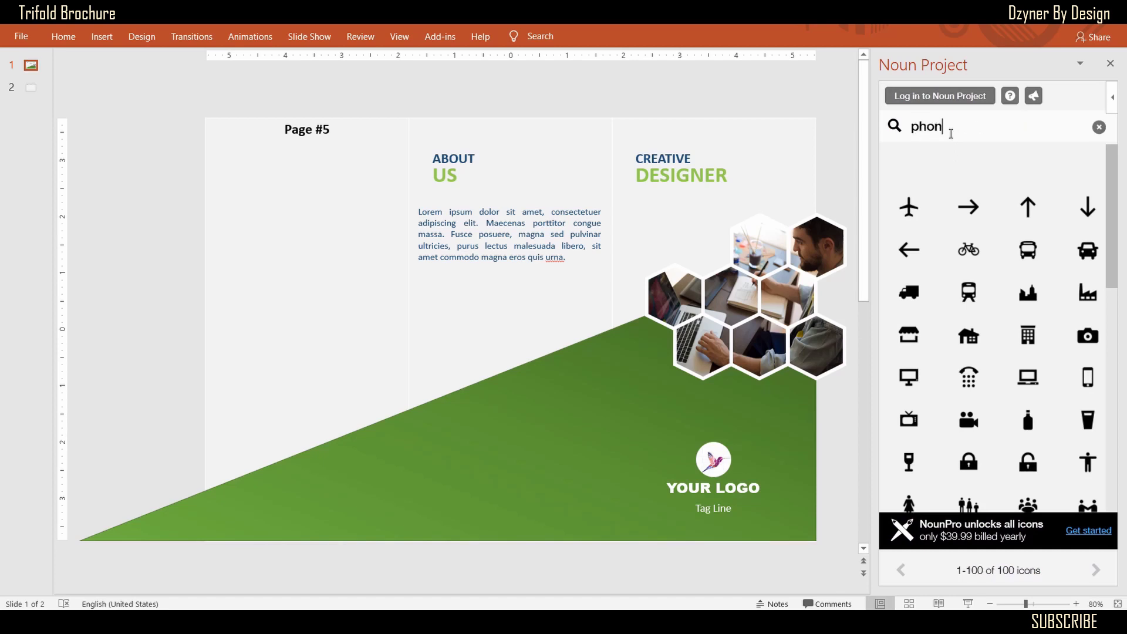
type("e")
key("Return")
left_click(916, 283)
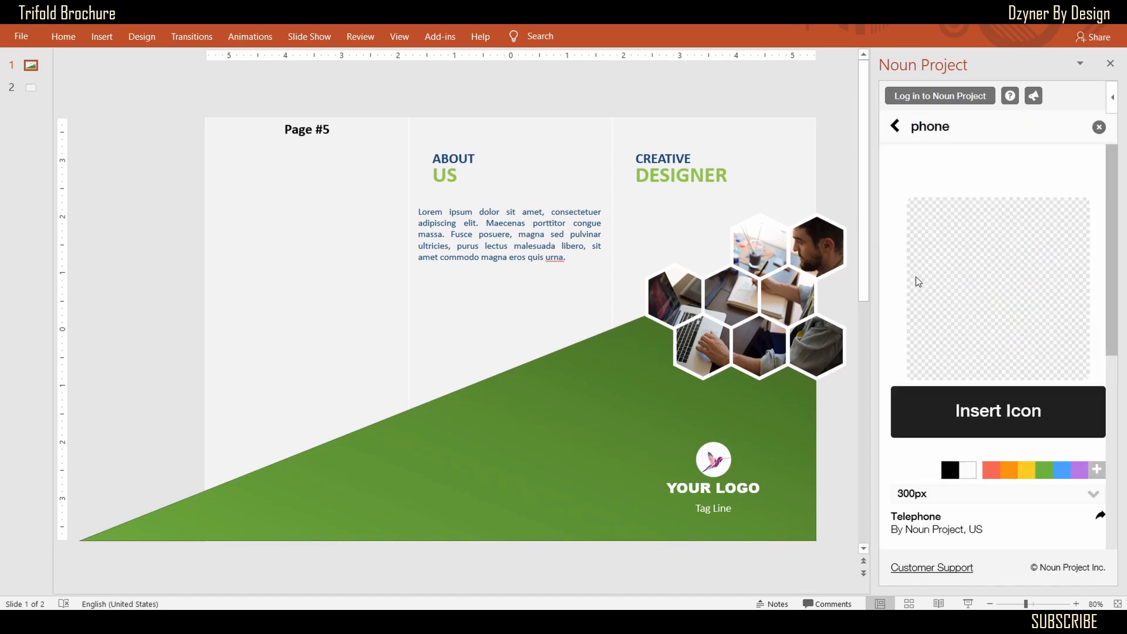
left_click(1025, 420)
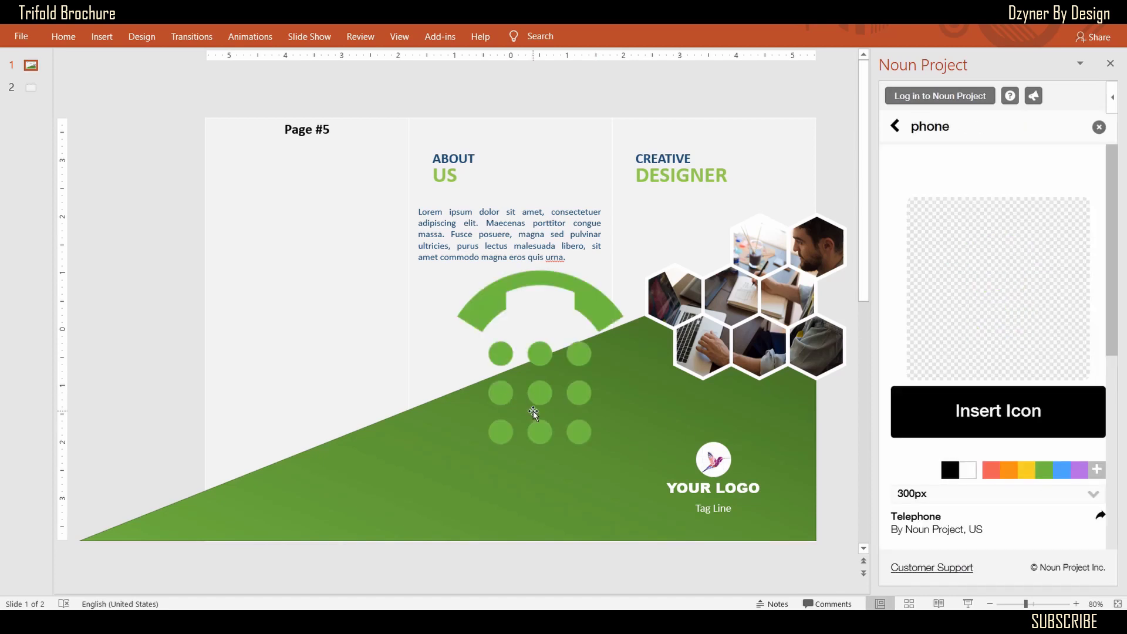
left_click_drag(660, 477, 562, 425)
- Insert the green Globe icon from Noun Project and place it small below the telephone icon
left_click(1098, 127)
scroll(1046, 302, "down", 1)
left_click(969, 379)
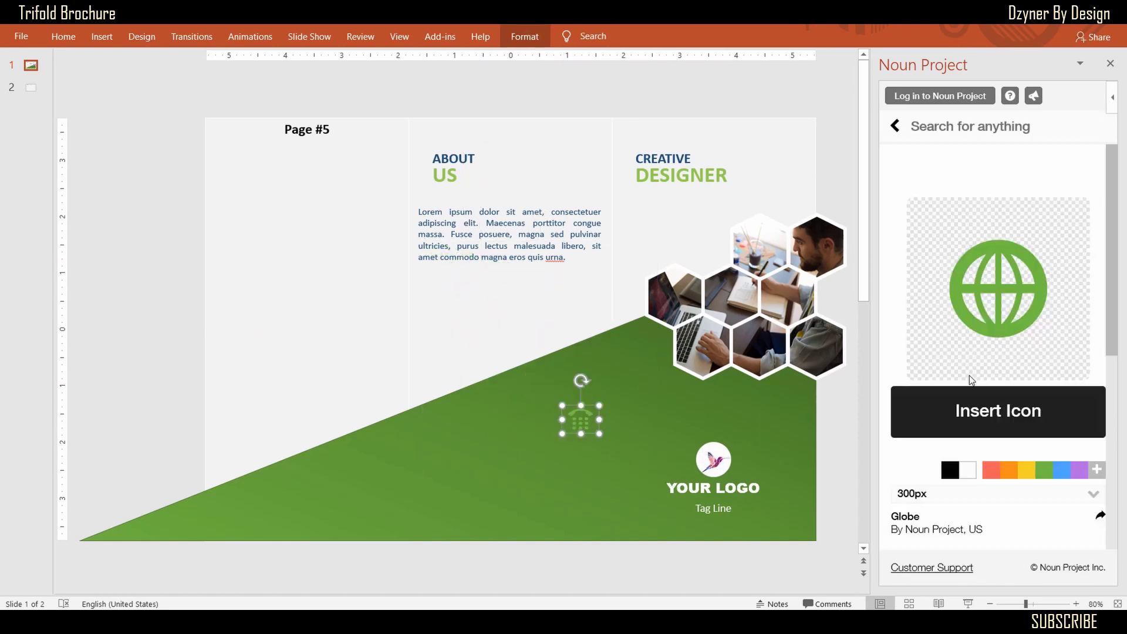
left_click(974, 410)
left_click_drag(659, 476, 578, 499)
- Insert the green Location icon from Noun Project and position it below the globe icon
left_click(894, 125)
scroll(1005, 277, "down", 5)
left_click(969, 357)
left_click(997, 411)
left_click(182, 310)
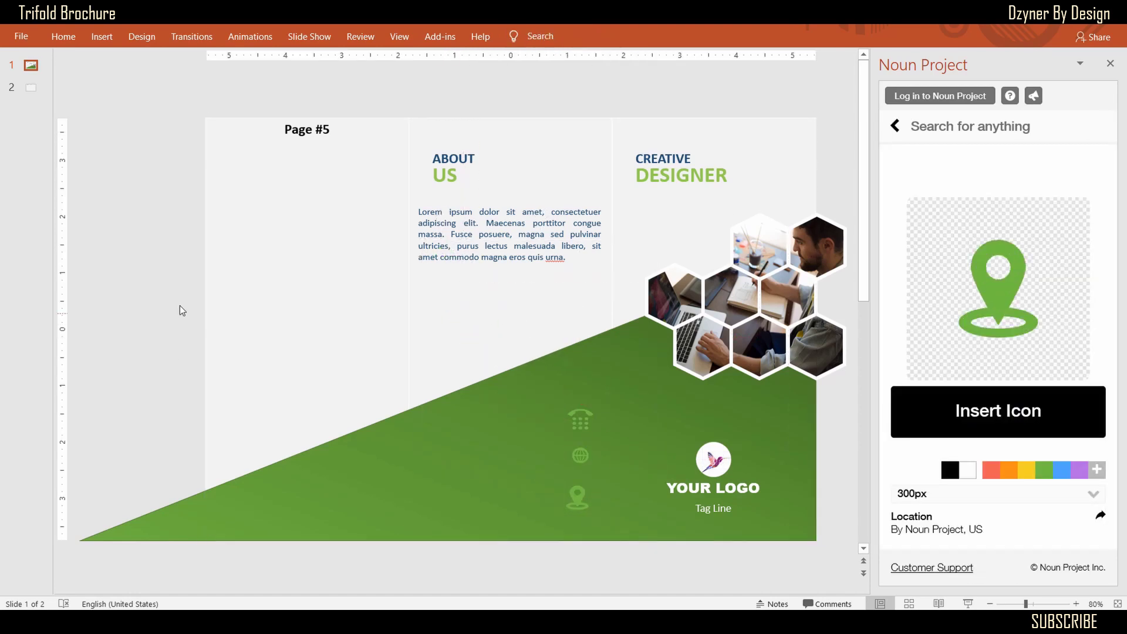
- Duplicate one picture hexagon from the cluster, place the copy beside the telephone icon and fill it with white
left_click(667, 298)
left_click(676, 298)
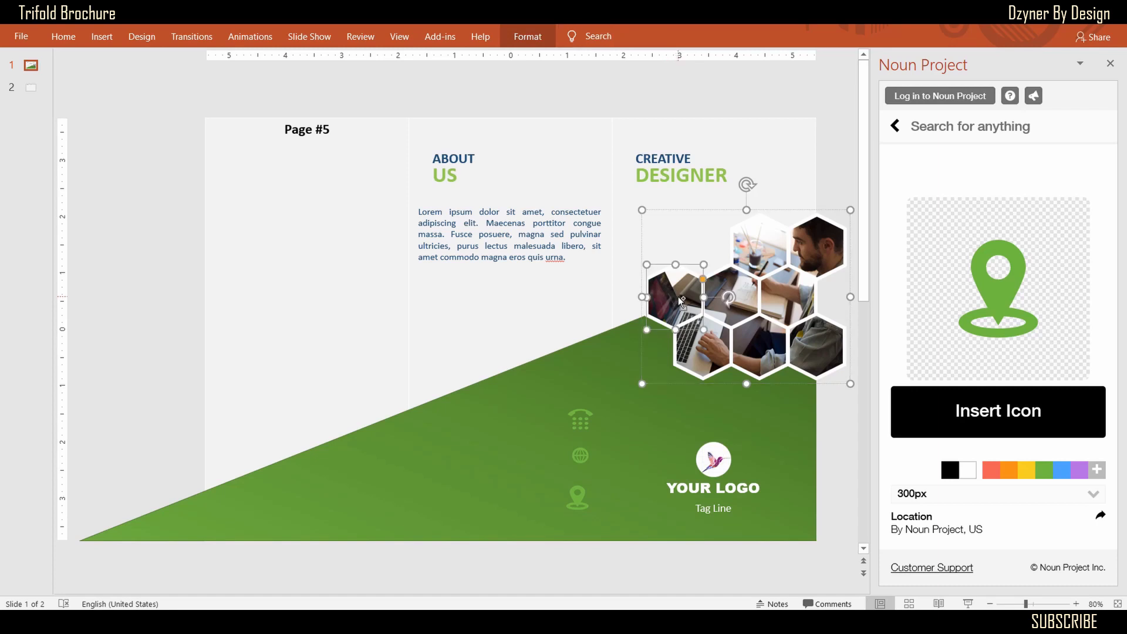
key("ctrl+v")
left_click_drag(689, 309, 540, 417)
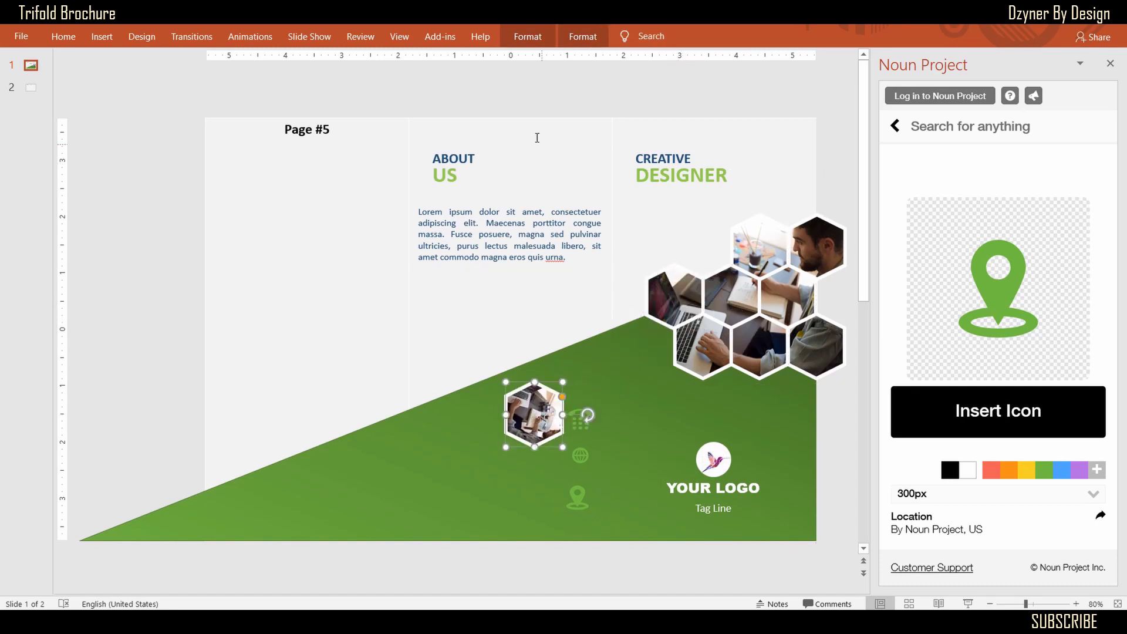
left_click(540, 38)
left_click(513, 58)
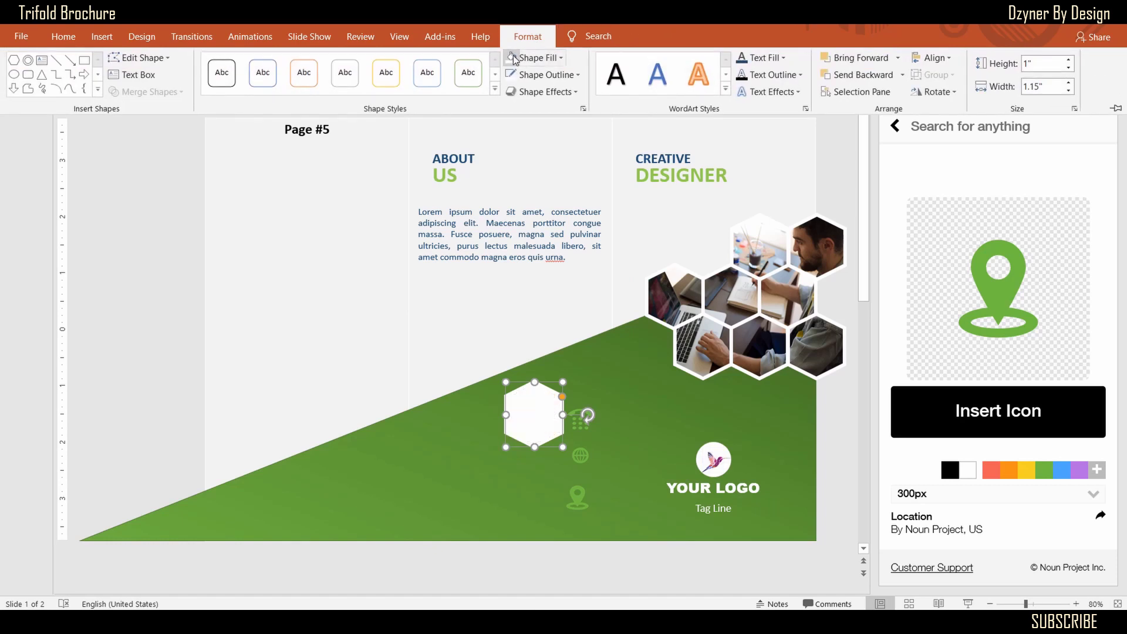
key("ctrl+F1")
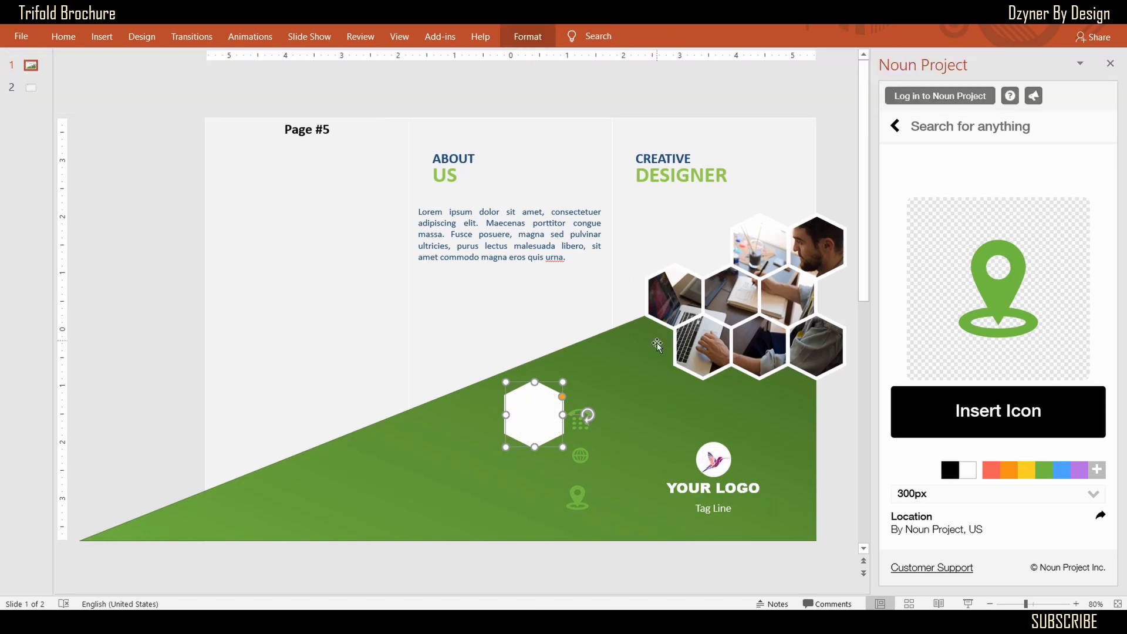
- Resize the white hexagon to 0.5" high and 0.5" wide
left_click(535, 41)
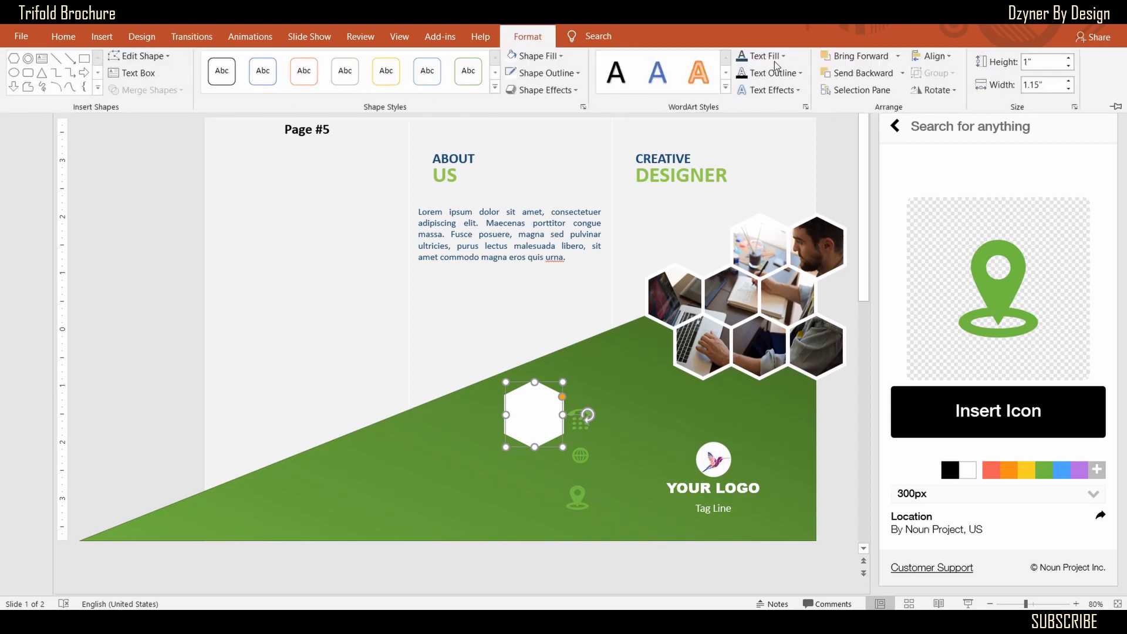
left_click(1047, 64)
type(".5")
left_click(1046, 86)
type(".5")
key("Return")
- Make two copies of the small white hexagon and space all three evenly in a vertical column beside the icons
left_click_drag(546, 401, 553, 510)
key("ctrl+c")
key("ctrl+v")
key("ctrl+v")
left_click(553, 465, "shift")
left_click(552, 418, "shift")
left_click(532, 41)
left_click(931, 57)
left_click(958, 222)
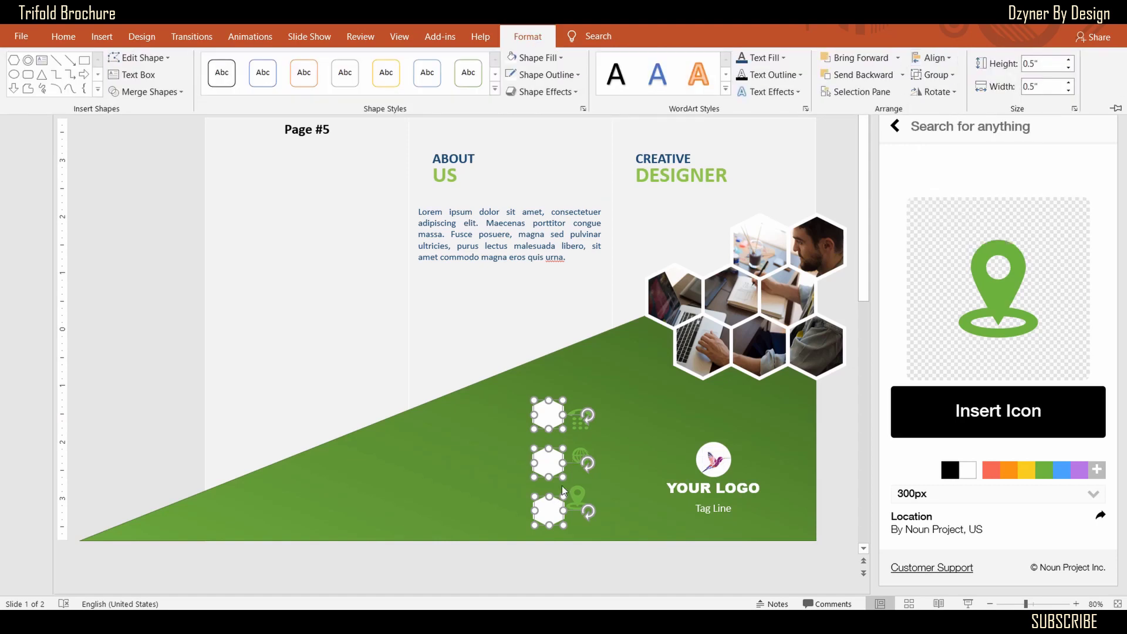
- Centre the telephone, globe and location icons on the three white hexagons and shift the whole column closer to the front page
left_click_drag(581, 417, 557, 417)
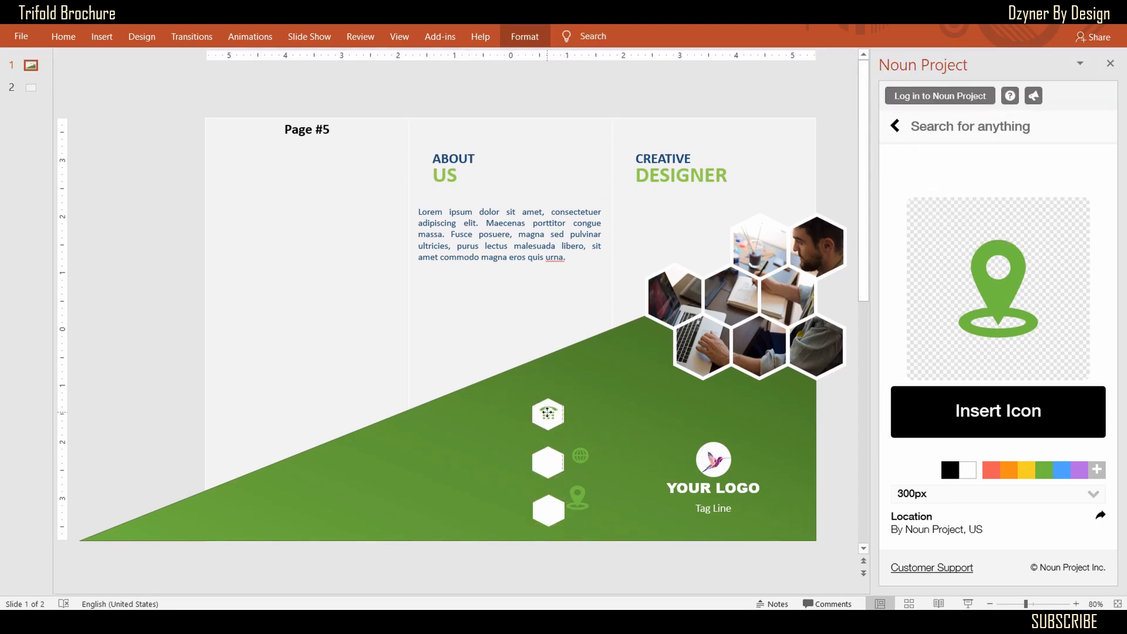
left_click_drag(580, 456, 550, 510)
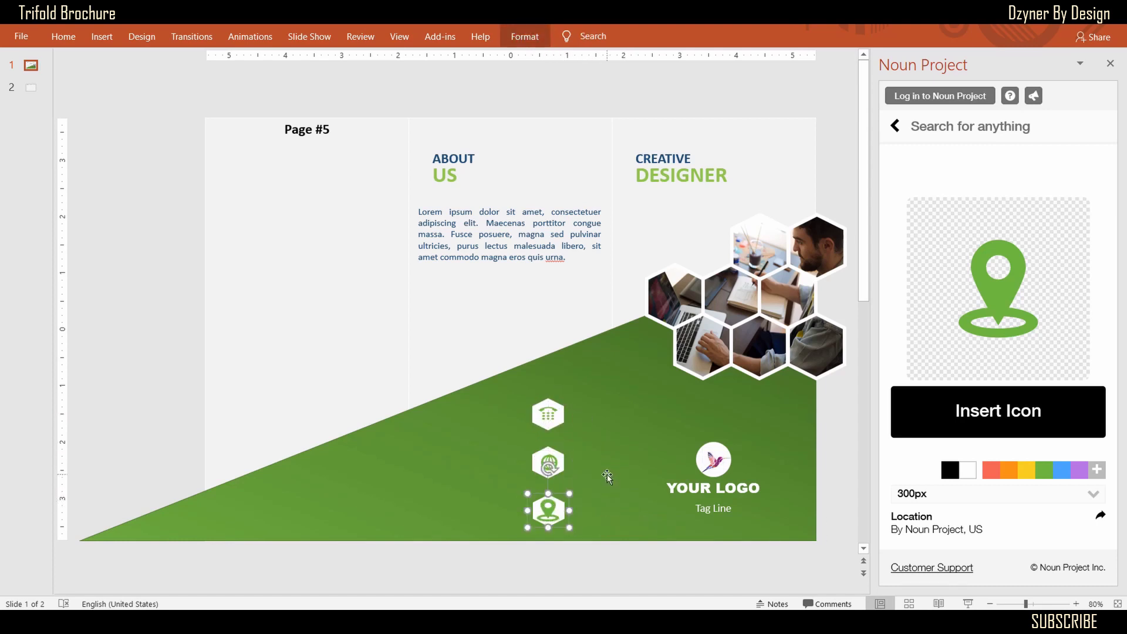
left_click_drag(493, 570, 596, 367)
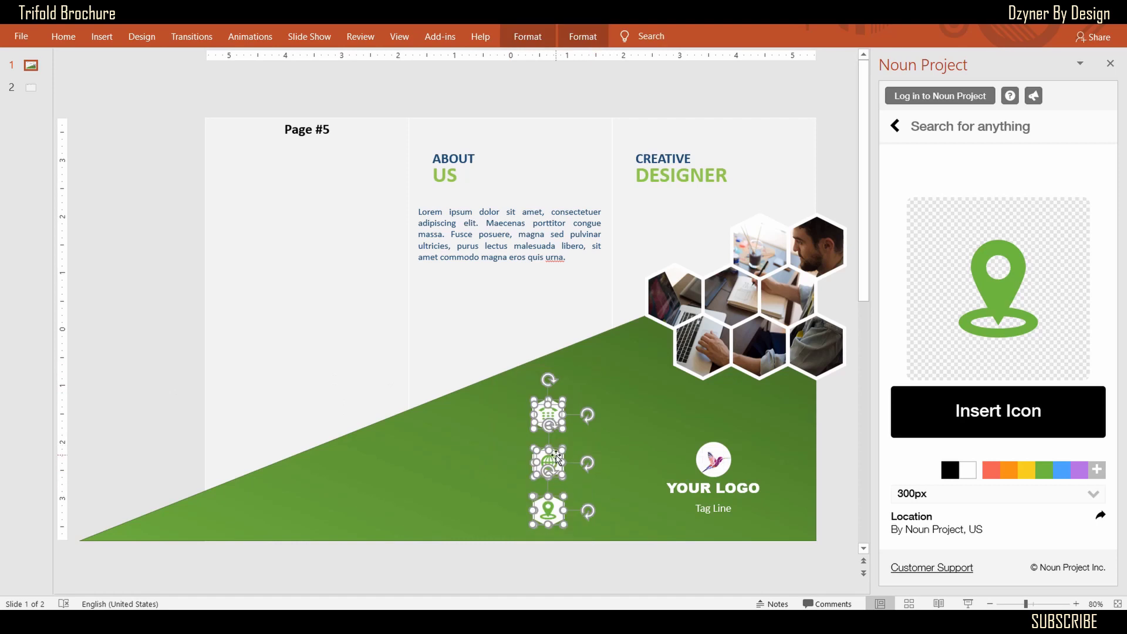
left_click_drag(555, 456, 594, 447)
left_click(520, 576)
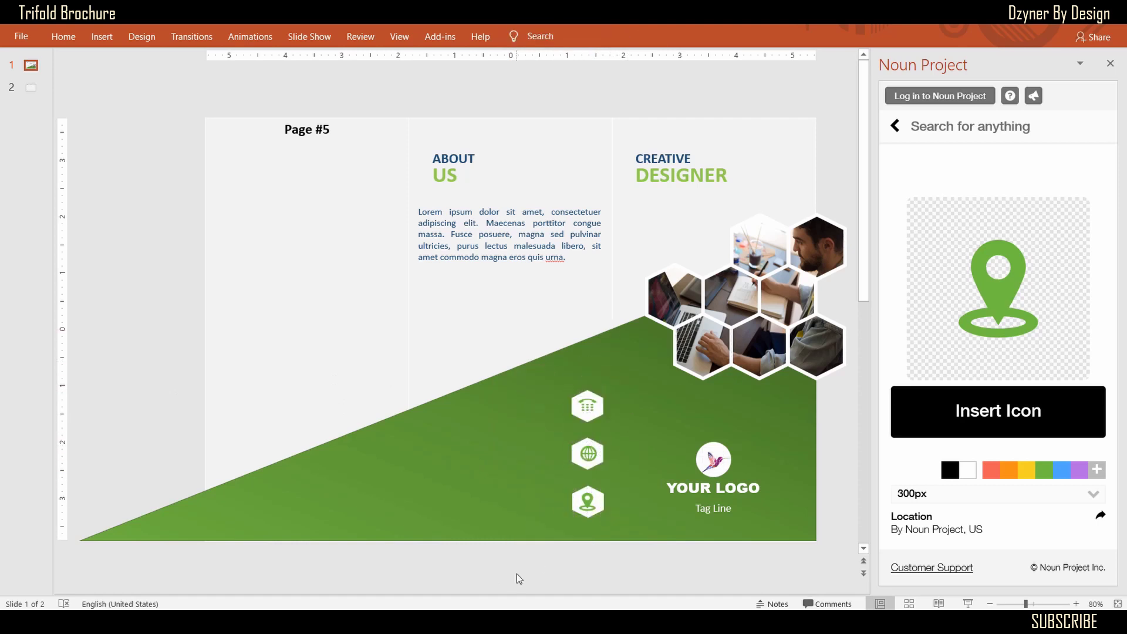
left_click(1110, 63)
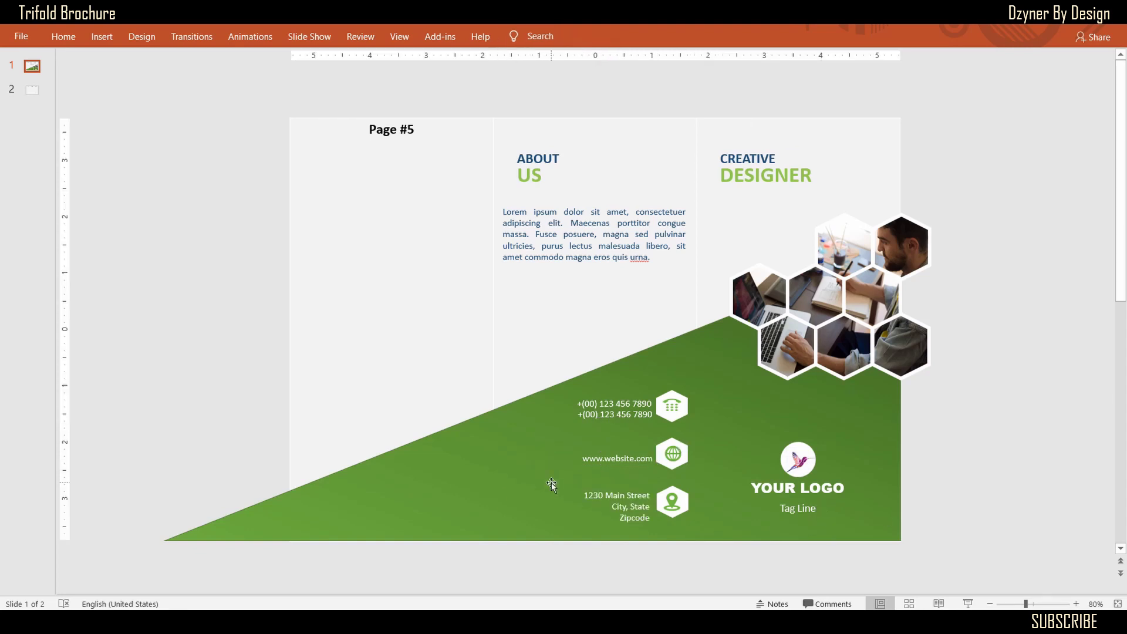
left_click(101, 36)
left_click(365, 86)
left_click(381, 254)
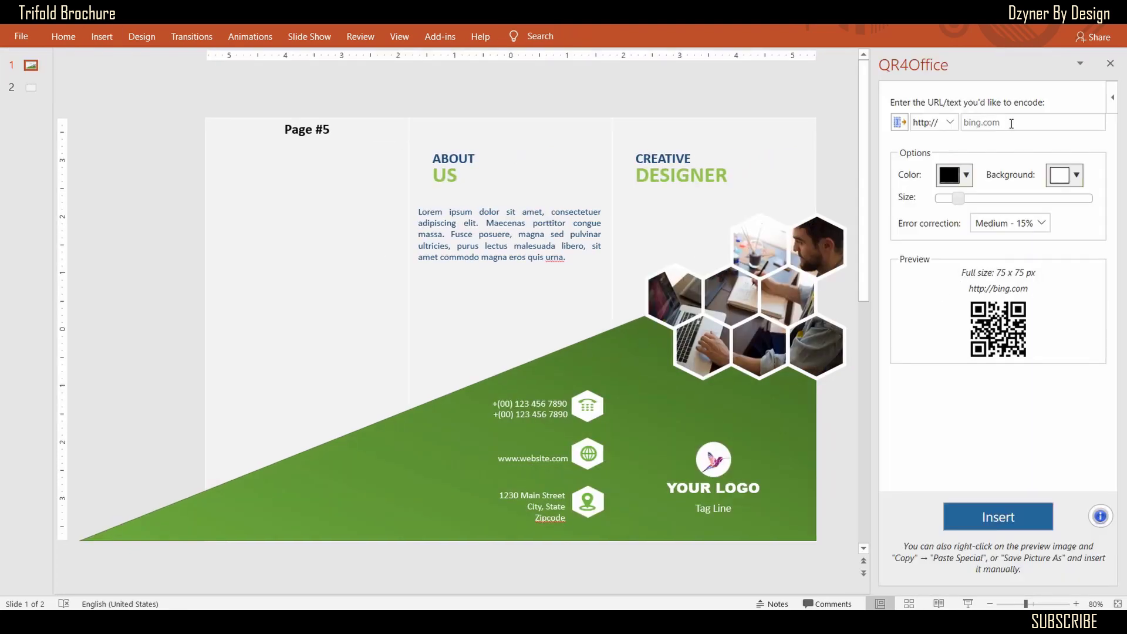
type("youtube.com")
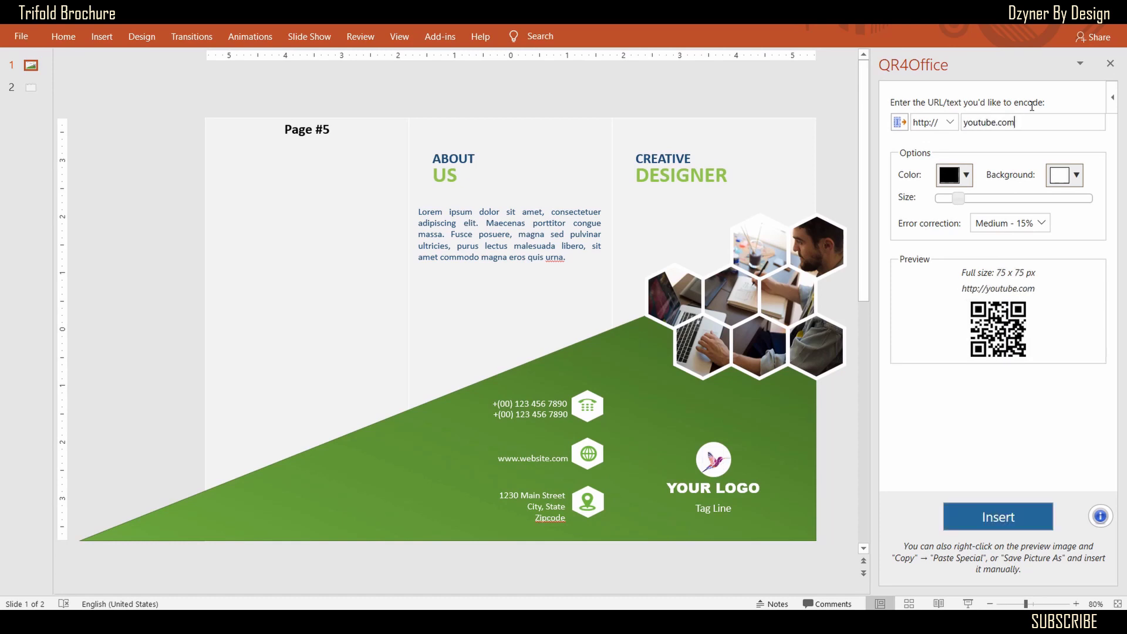
type("/c/dzynerbydesign")
left_click(933, 122)
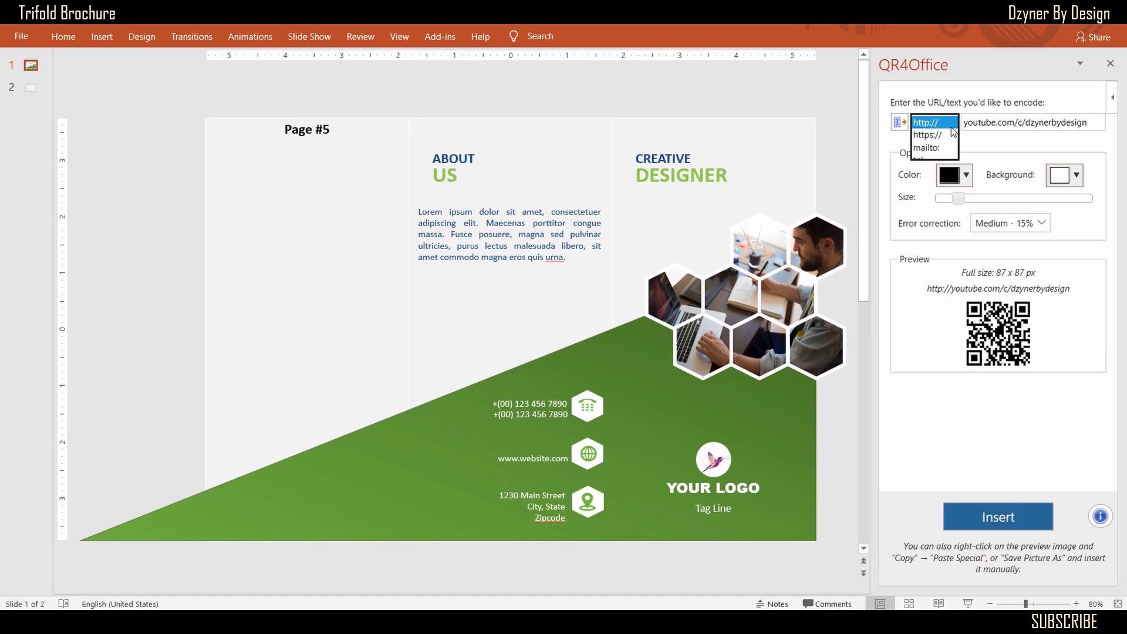
left_click(927, 139)
- Colour the QR code green, insert it and place it on the green area beside the contact details
left_click(956, 174)
left_click(1060, 351)
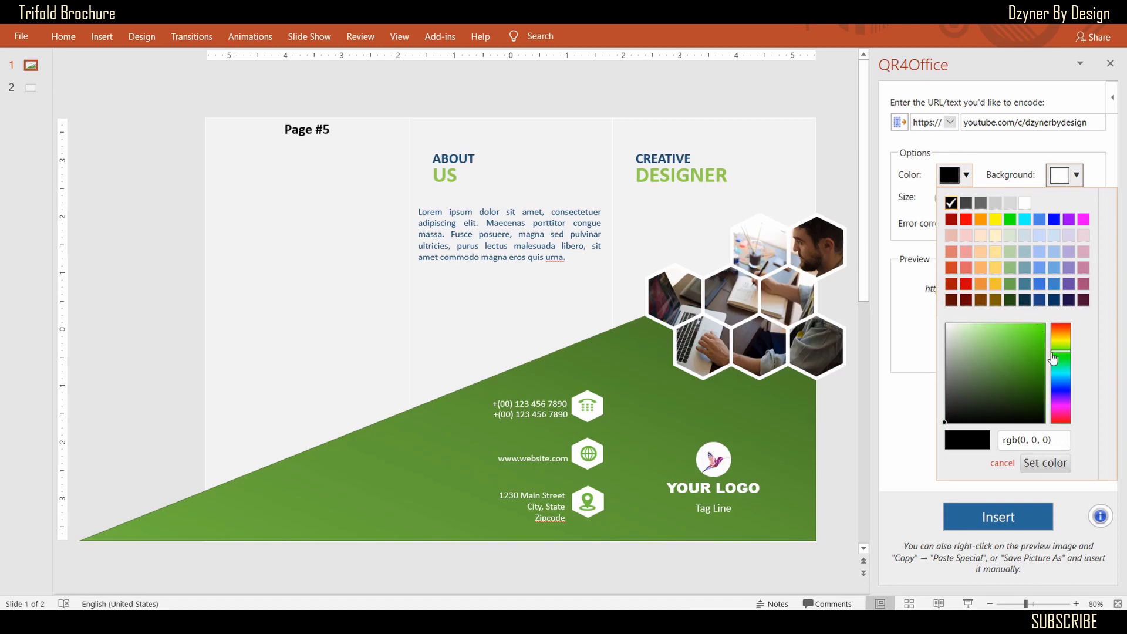
left_click(1014, 345)
left_click(1045, 463)
left_click(1009, 504)
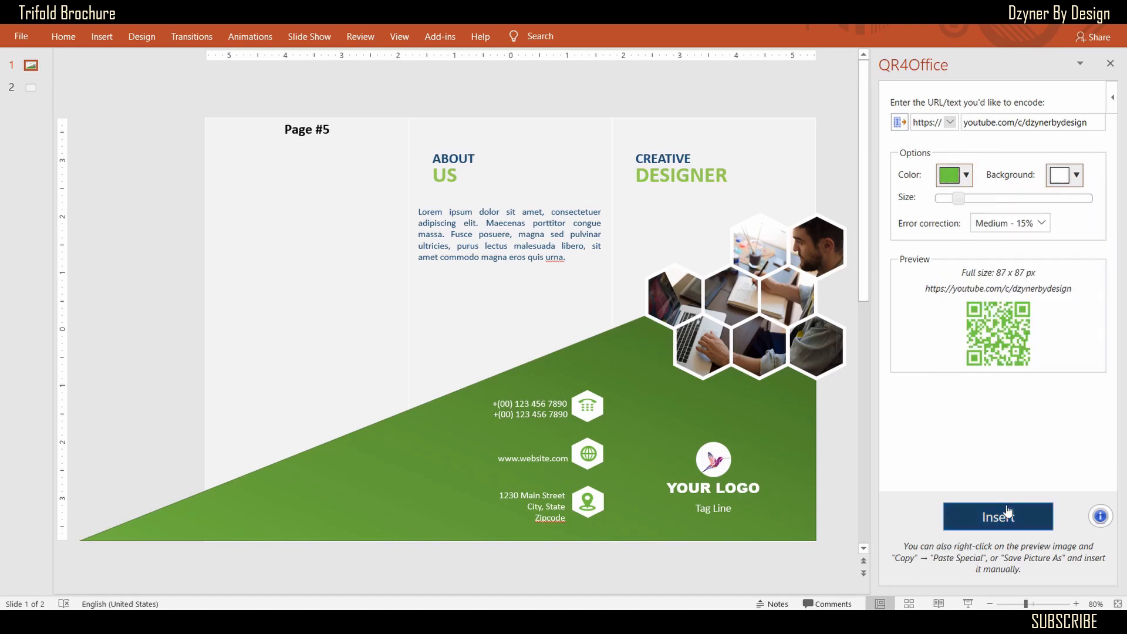
left_click_drag(504, 334, 450, 453)
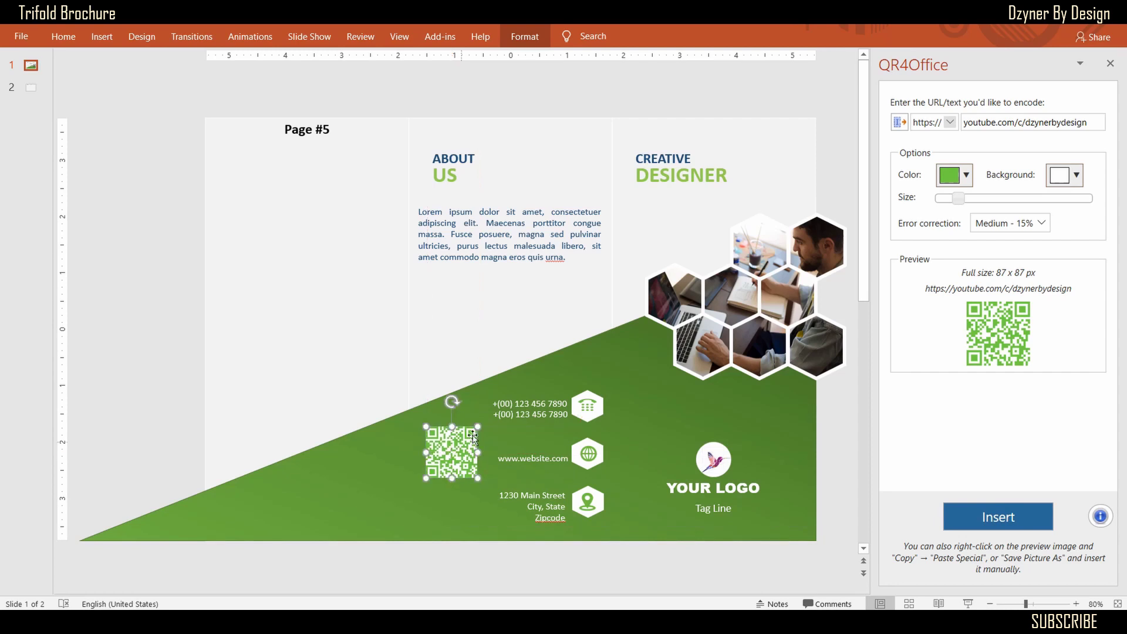
left_click(1110, 64)
- Give the QR code picture a 4½ pt border
left_click(525, 37)
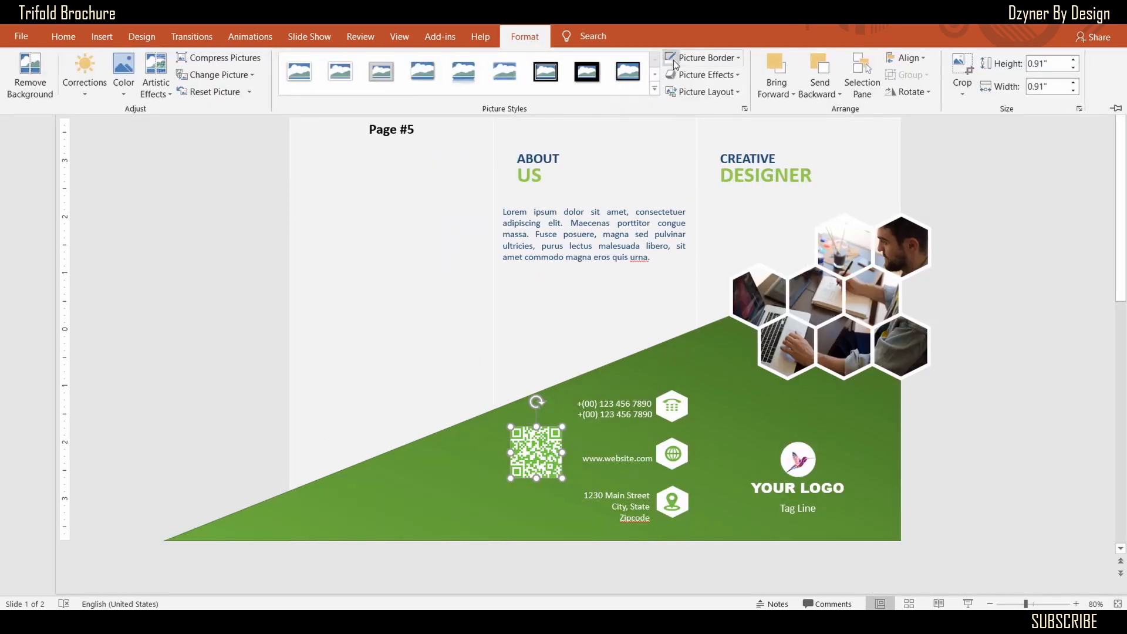
left_click(704, 57)
mouse_move(754, 241)
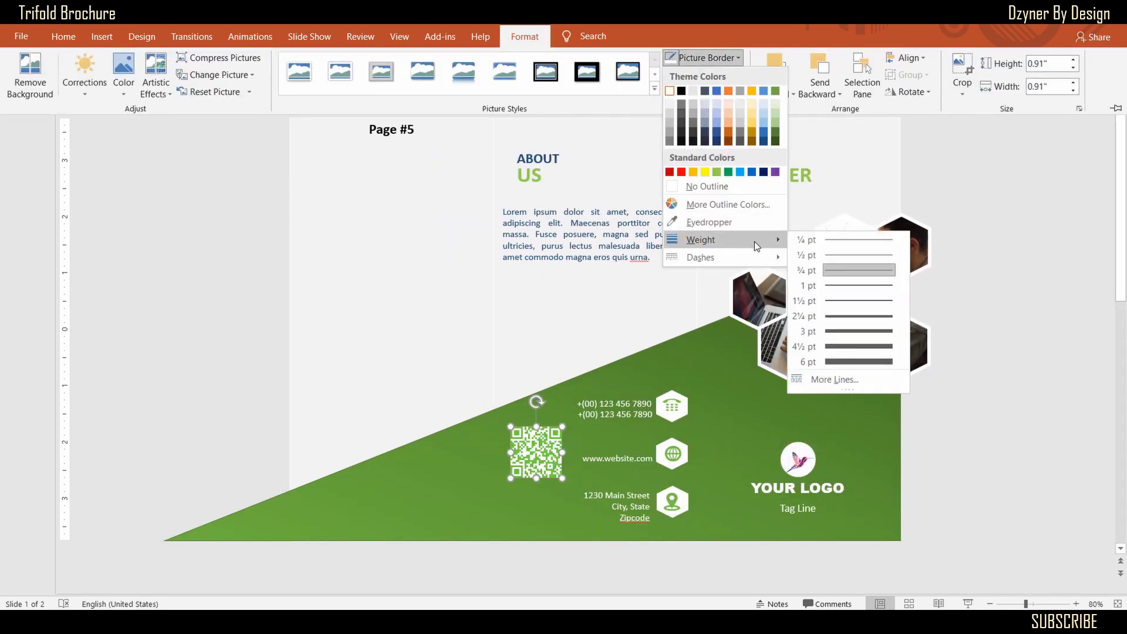
left_click(853, 347)
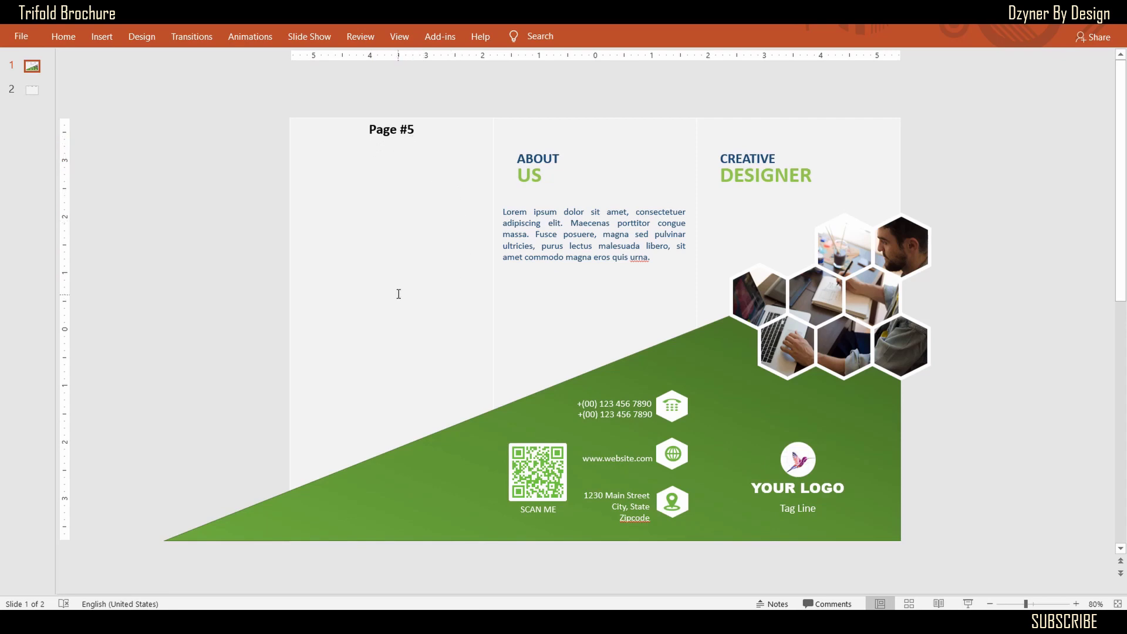
- Draw a circle about 1.63" high and 1.61" wide over the green edge in the lower part of Page #5
scroll(425, 293, "down", 1)
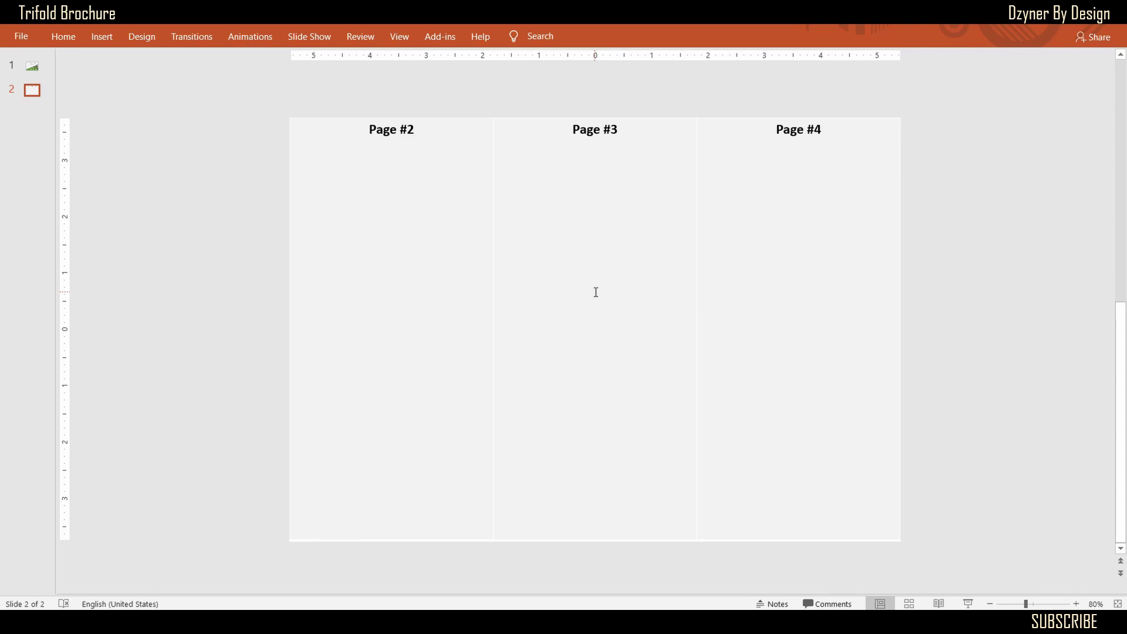
scroll(597, 292, "up", 1)
left_click(63, 38)
left_click(744, 61)
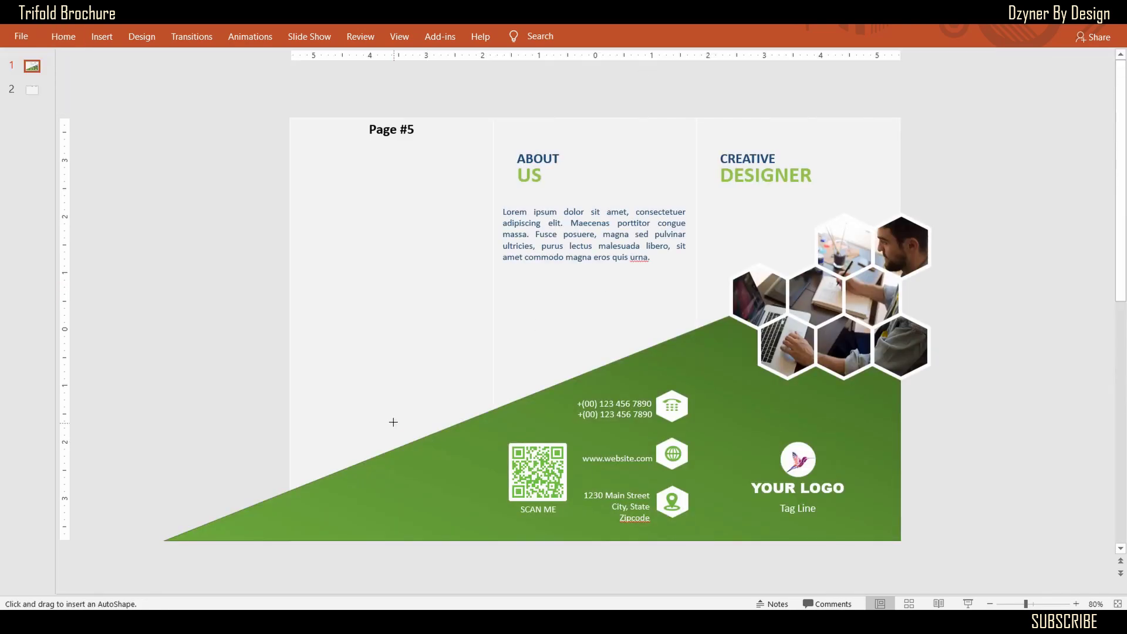
left_click_drag(363, 404, 454, 496)
mouse_move(419, 467)
left_mouse_down()
mouse_move(412, 472)
mouse_move(403, 443)
left_mouse_up()
- Set both the circle's fill and outline to white
left_click(527, 36)
left_click(549, 58)
left_click(513, 91)
left_click(551, 75)
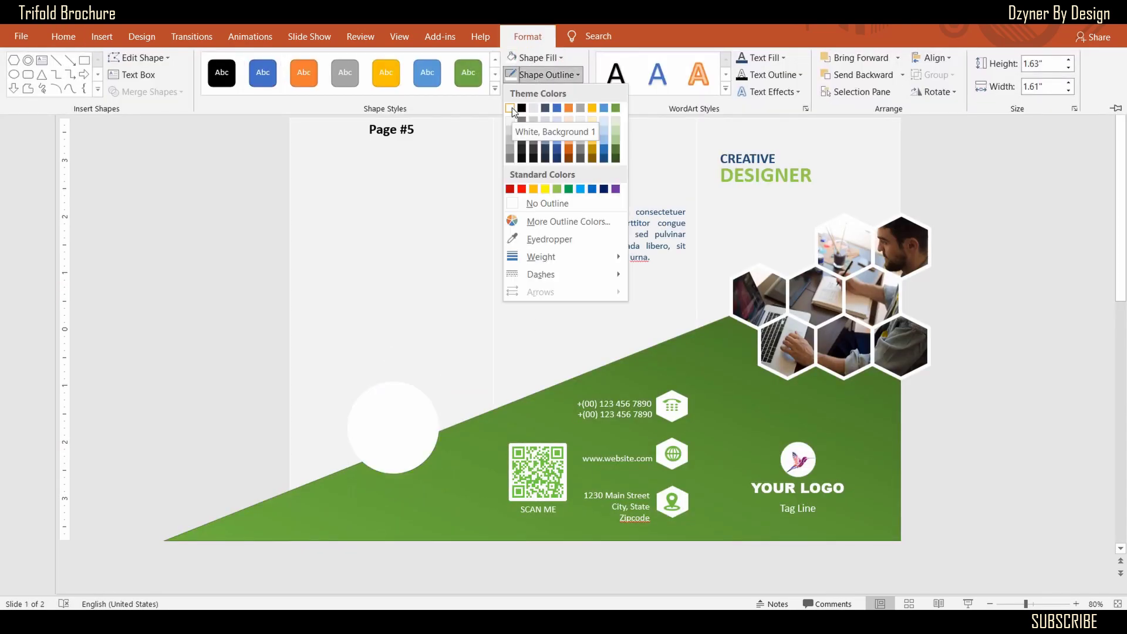
left_click(512, 108)
left_click(1020, 358)
- Add a text box reading 10% in the empty area outside the slide
left_click(76, 43)
left_click(716, 61)
left_click(205, 394)
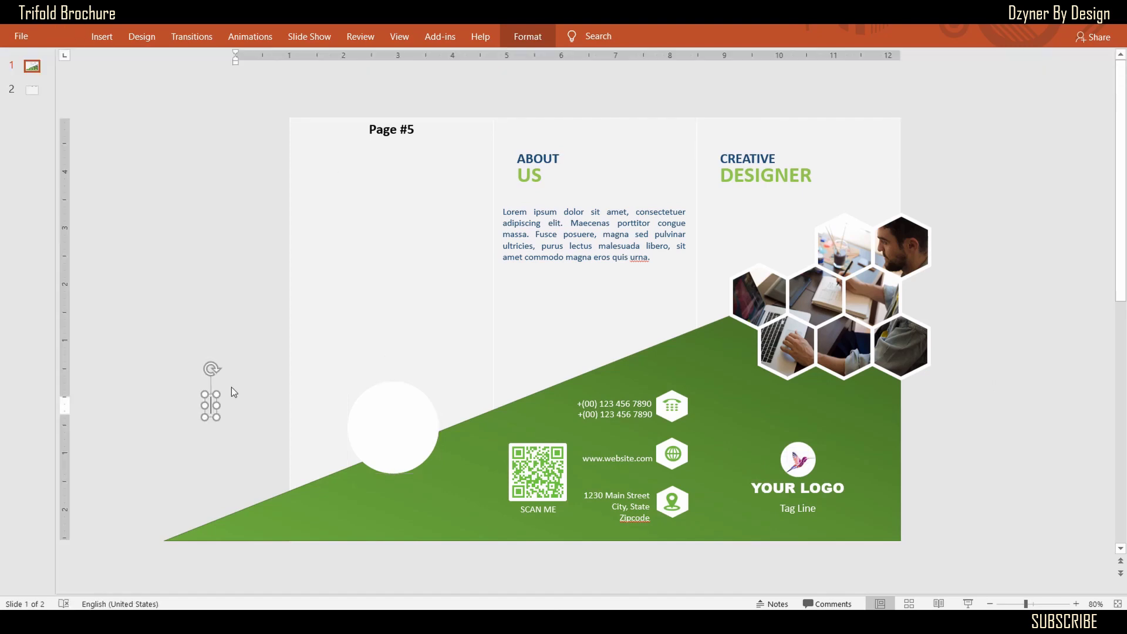
type("10%")
key("Escape")
- Enlarge the 10% text until it nearly fills the circle's width and centre it on the white circle
key("ctrl+shift+period")
key("ctrl+shift+period")
key("ctrl+shift+period")
key("ctrl+shift+period")
key("ctrl+shift+period")
key("ctrl+shift+period")
key("ctrl+shift+period")
key("ctrl+shift+period")
key("ctrl+shift+period")
left_click_drag(259, 452, 404, 455)
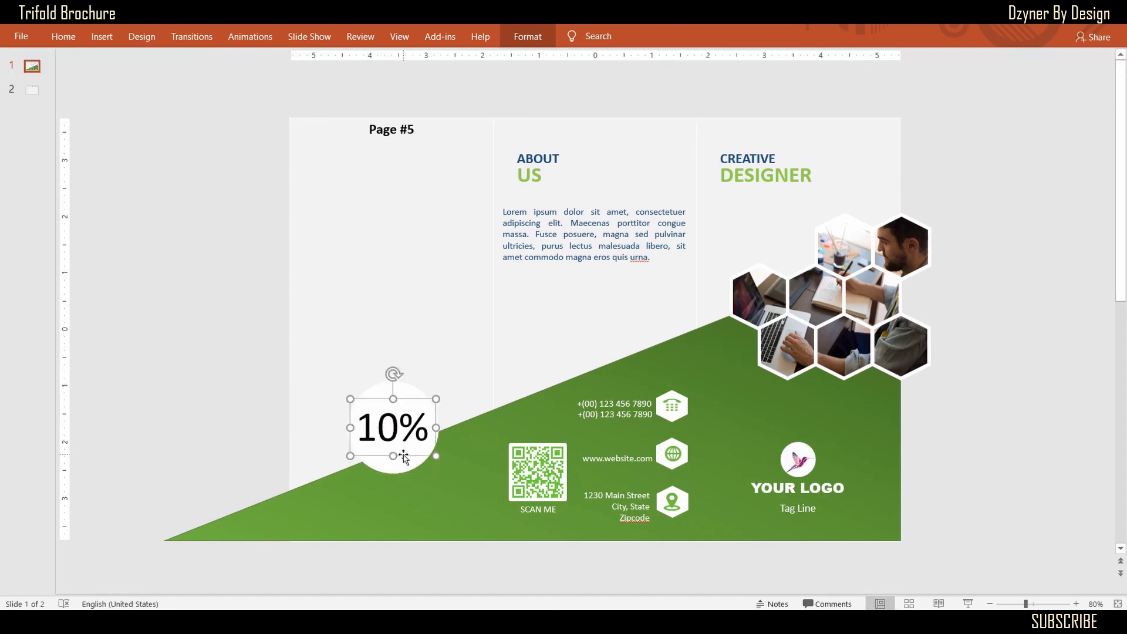
- Change the colour of the 10% text to dark blue
left_click(526, 37)
left_click(783, 58)
left_click(837, 144)
key("Return")
key("End")
key("Return")
left_click(1048, 359)
- Copy the SCAN ME caption into the circle below 10% and change its text to DISCOUNT
left_click(596, 459)
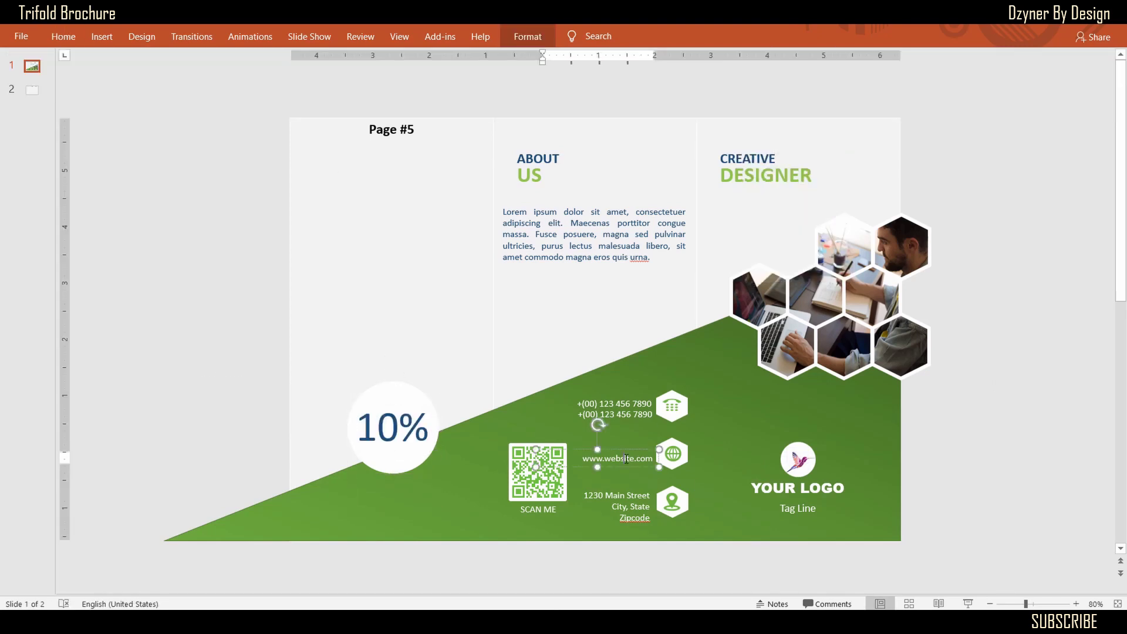
left_click(538, 510)
left_click(560, 518)
key("ctrl+c")
key("ctrl+v")
left_click_drag(570, 531, 399, 456)
triple_click(386, 492)
type("DISCOUNT")
key("Escape")
- Colour the DISCOUNT caption in the circle dark blue
left_click(527, 36)
left_click(740, 58)
left_click(942, 417)
- Give the white discount circle a green outline
left_click(411, 399)
left_click(527, 37)
left_click(547, 74)
left_click(570, 190)
left_click(1006, 446)
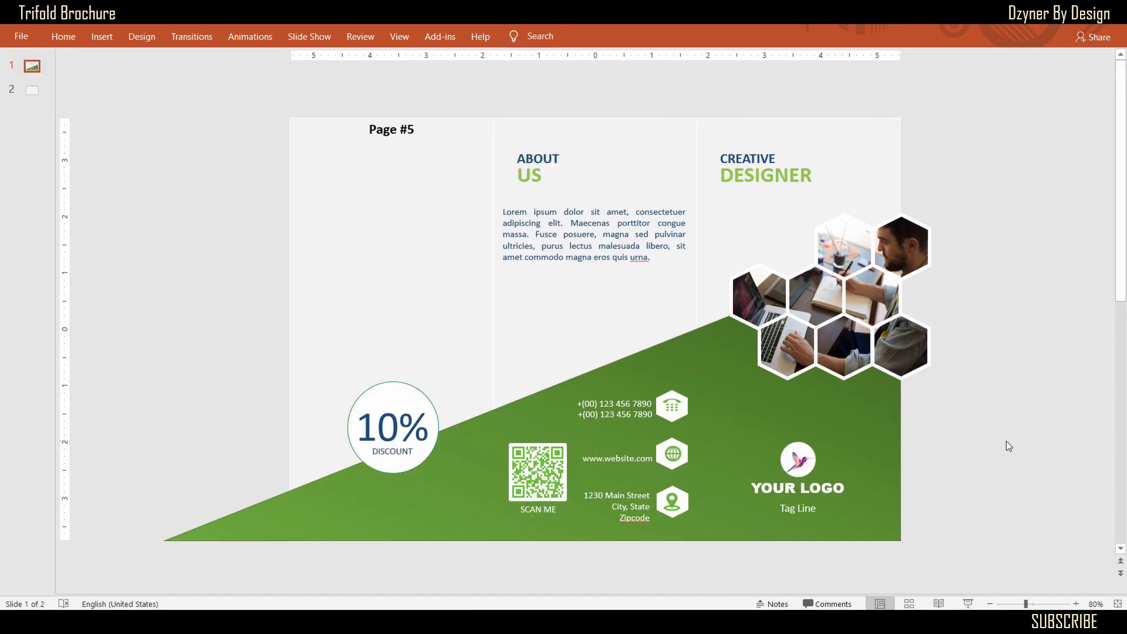
- Copy the ABOUT heading to the top of Page #5 and change its text to DISCOUNT
left_click(543, 160)
left_click(555, 171)
key("ctrl+c")
key("ctrl+v")
left_click_drag(557, 179, 354, 170)
double_click(347, 159)
type("DISCOUNT")
- Copy the About Us paragraph under the DISCOUNT heading and replace its text with placeholder paragraphs generated by =lorem()
left_click(568, 248)
left_click(611, 265)
key("ctrl+c")
key("ctrl+v")
left_click_drag(671, 277, 463, 266)
triple_click(435, 245)
type("=lorem()")
key("Return")
- Delete the Page #5 label above the DISCOUNT heading
left_click(427, 128)
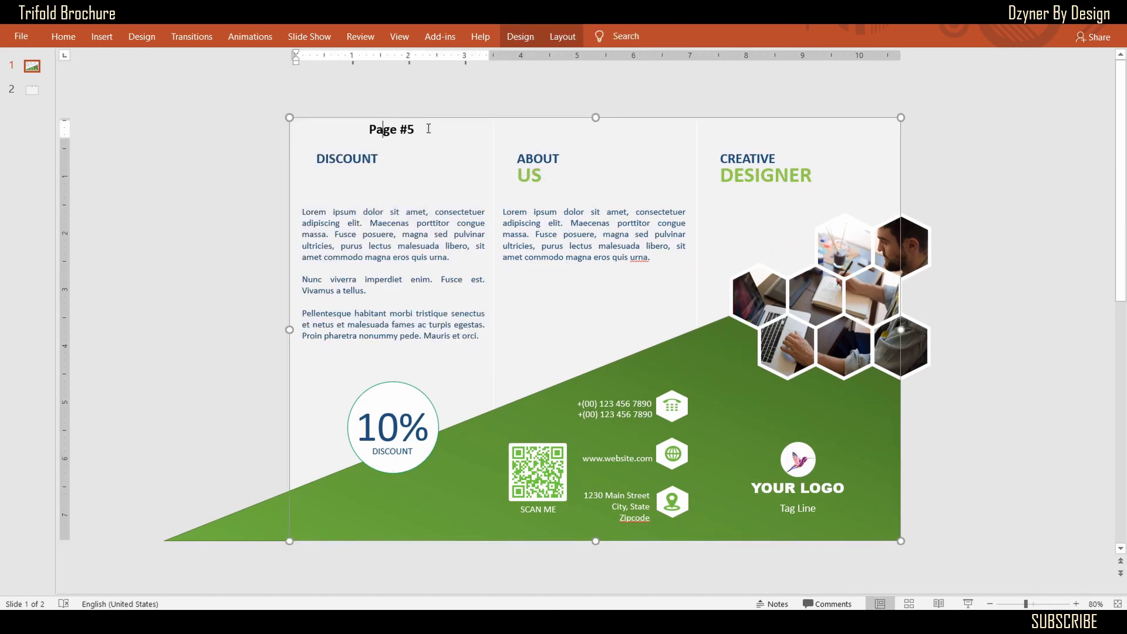
key("BackSpace")
key("BackSpace")
key("BackSpace")
key("BackSpace")
key("BackSpace")
key("BackSpace")
key("BackSpace")
left_click(1011, 356)
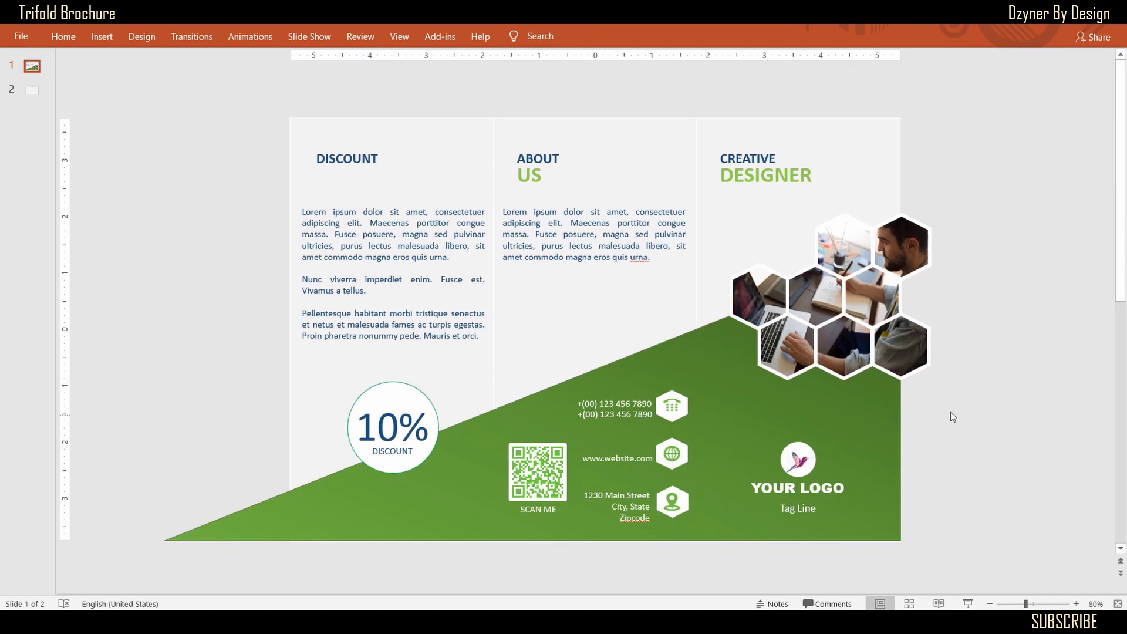
- Draw a rectangle covering the tip of the green triangle that extends beyond the slide, ending at the slide's edge
left_click(261, 531)
left_click(133, 414)
left_click(63, 36)
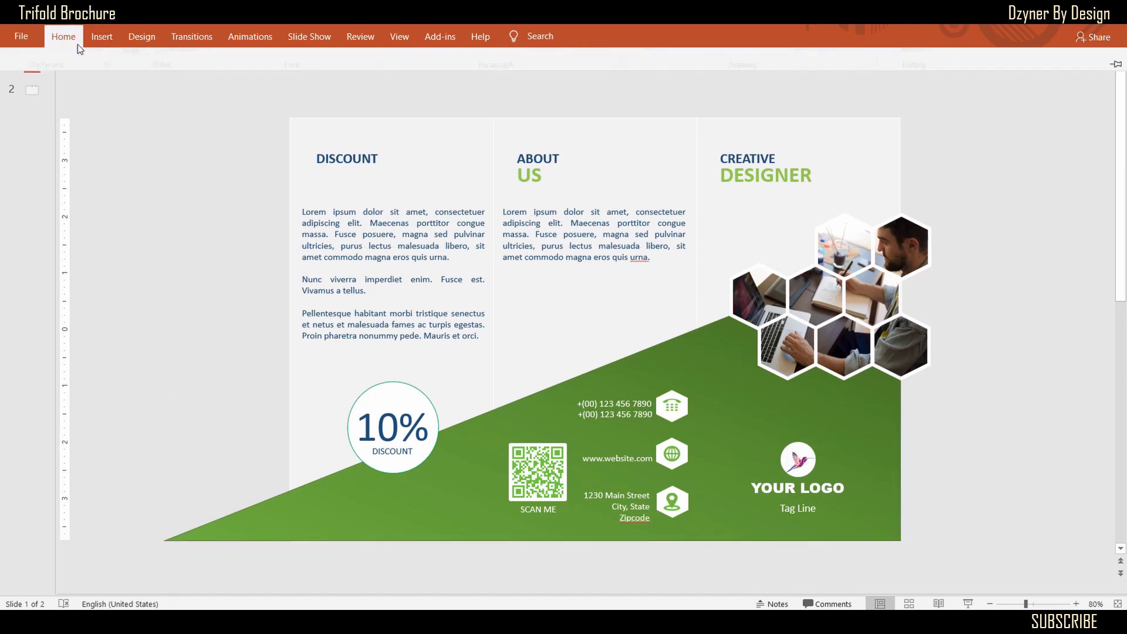
left_click(712, 66)
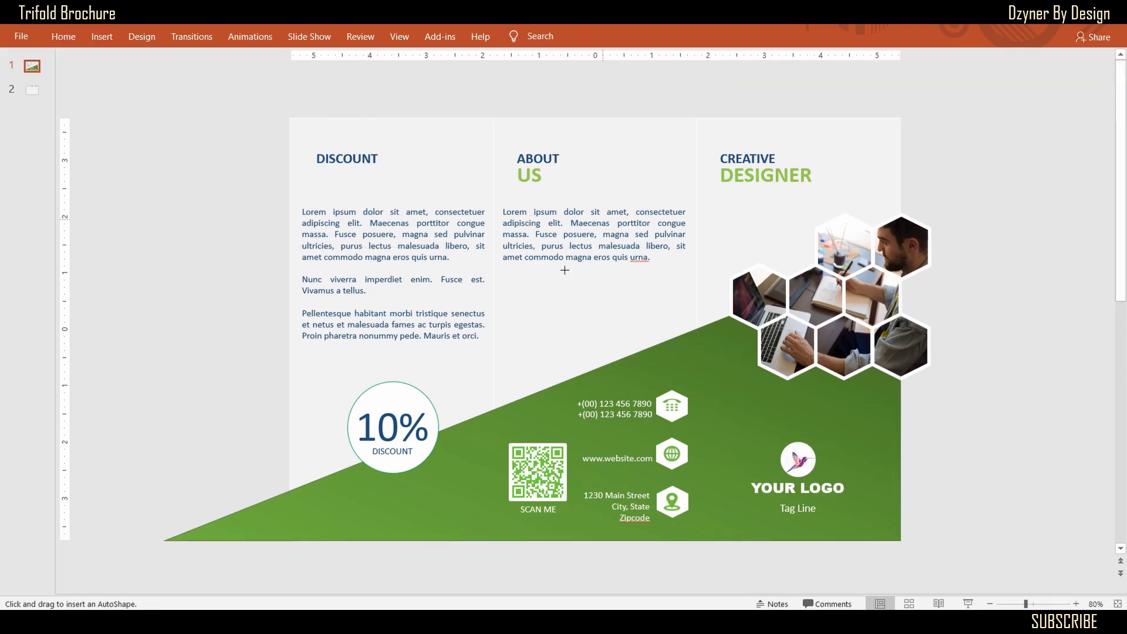
mouse_move(143, 478)
left_mouse_down()
mouse_move(255, 513)
mouse_move(290, 558)
left_mouse_up()
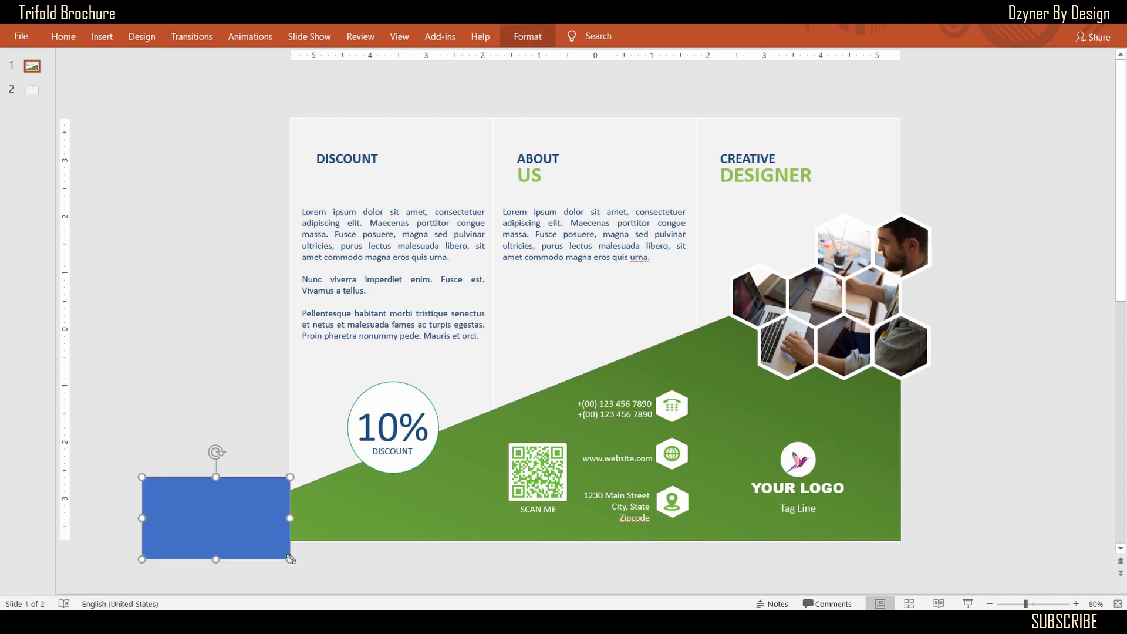
- Subtract the blue rectangle from the green triangle to trim the triangle at the slide's edge
left_click(393, 539)
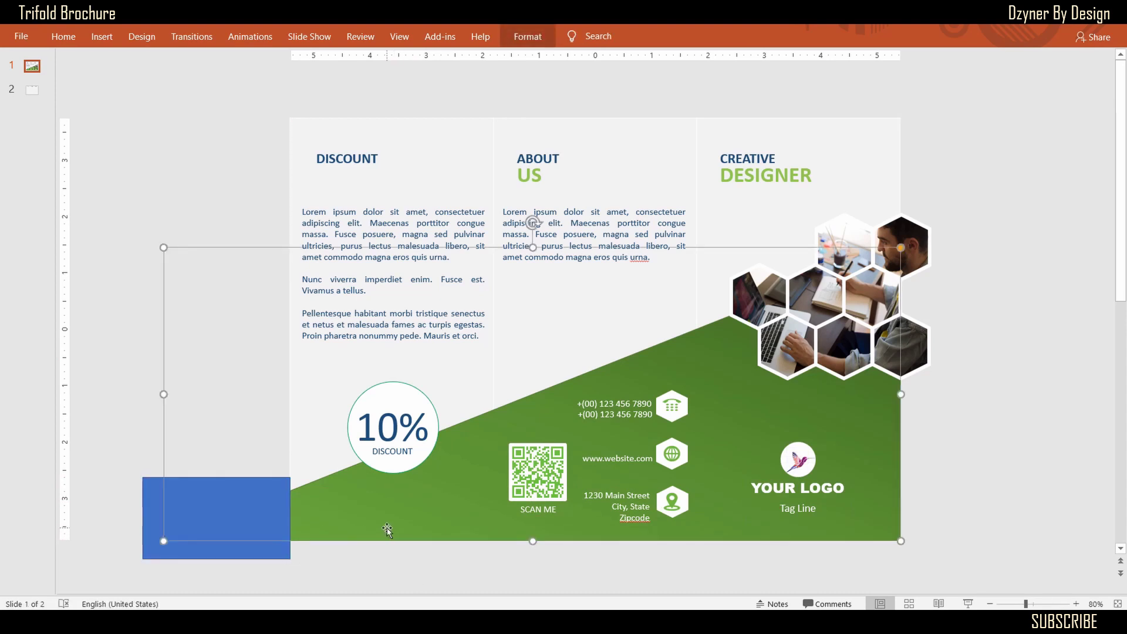
left_click(169, 545, "shift")
left_click(549, 40)
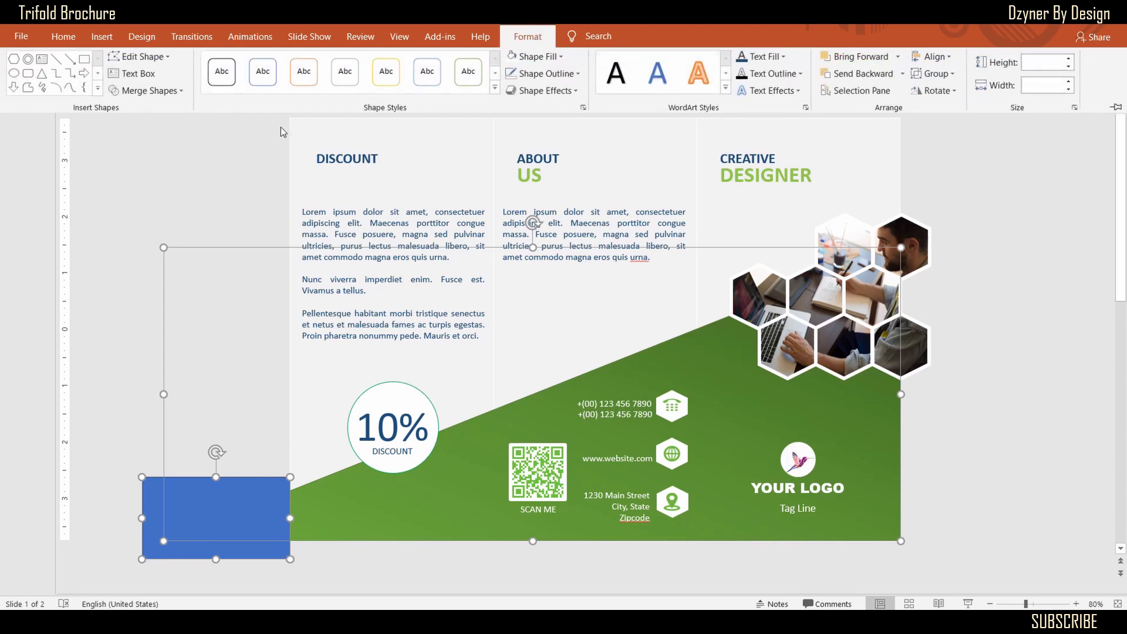
left_click(176, 93)
left_click(144, 176)
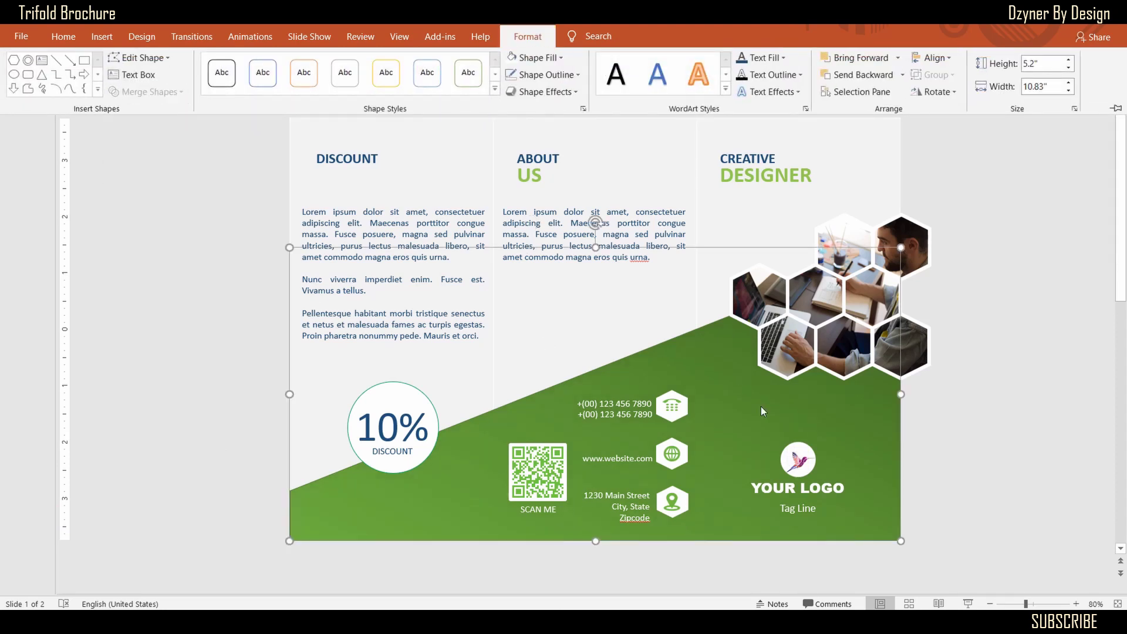
left_click(1033, 423)
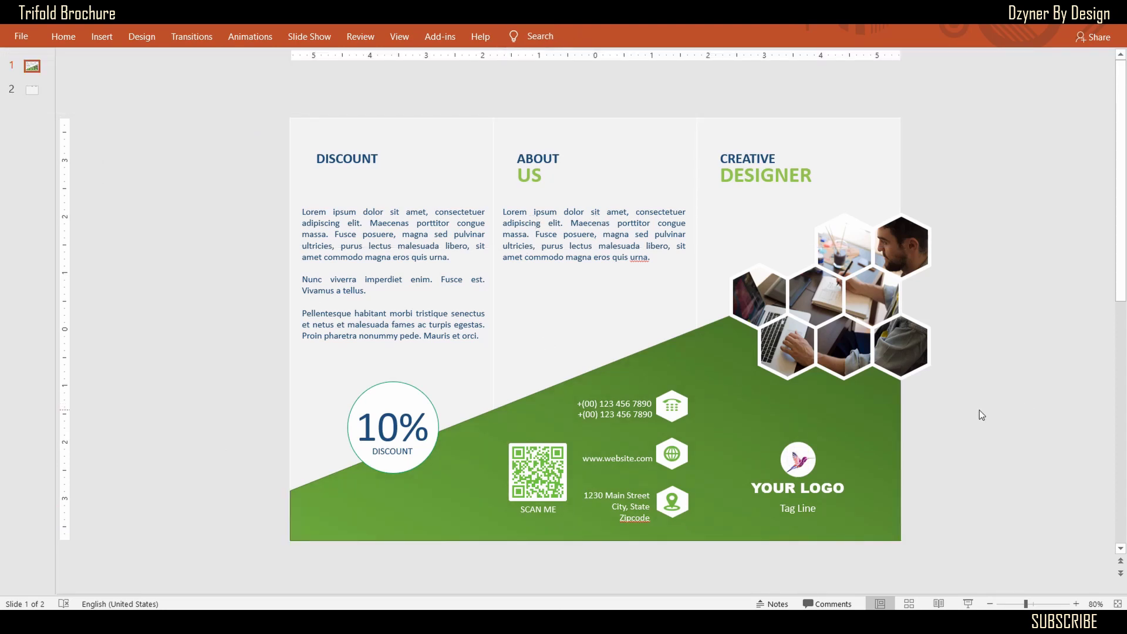
- Copy the trimmed green shape from slide 1 and paste it onto slide 2
scroll(962, 436, "down", 1)
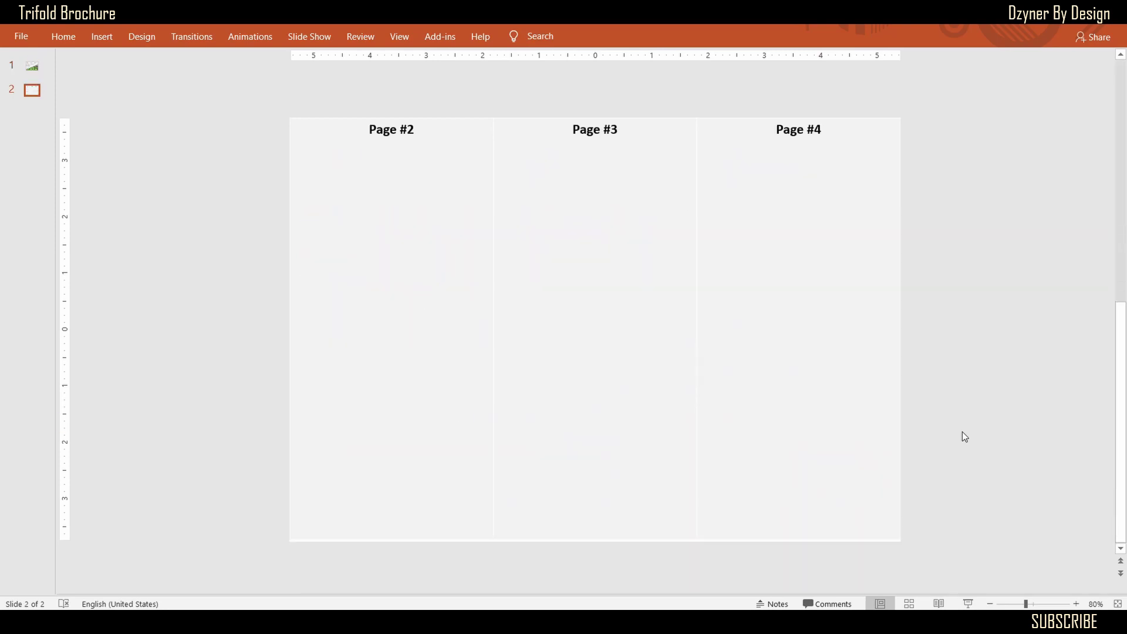
scroll(962, 396, "up", 1)
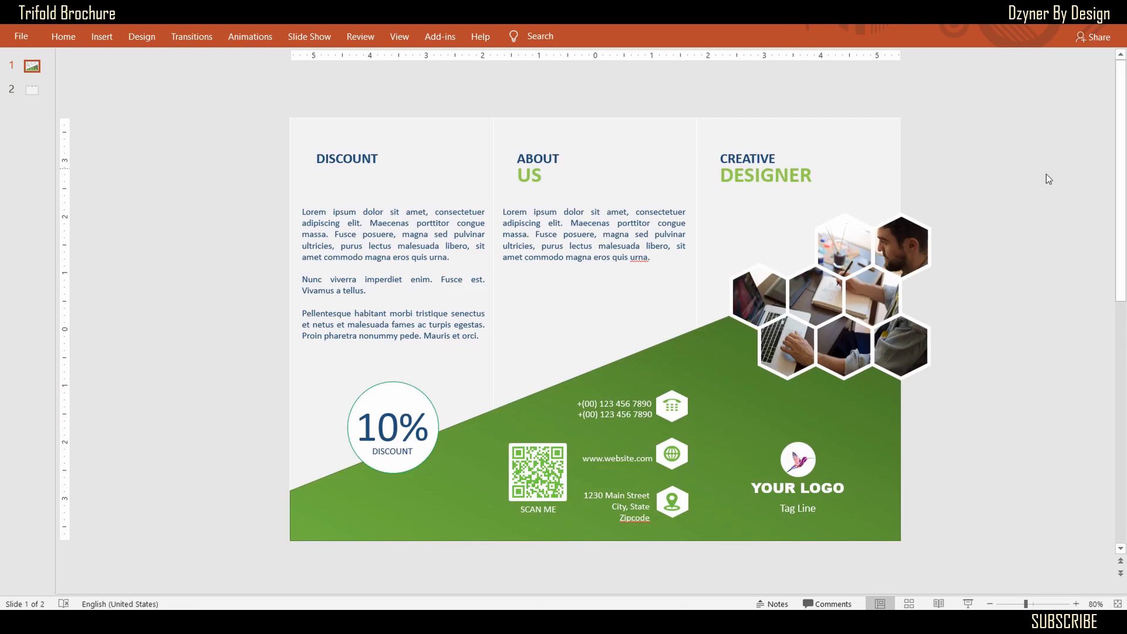
left_click(892, 490)
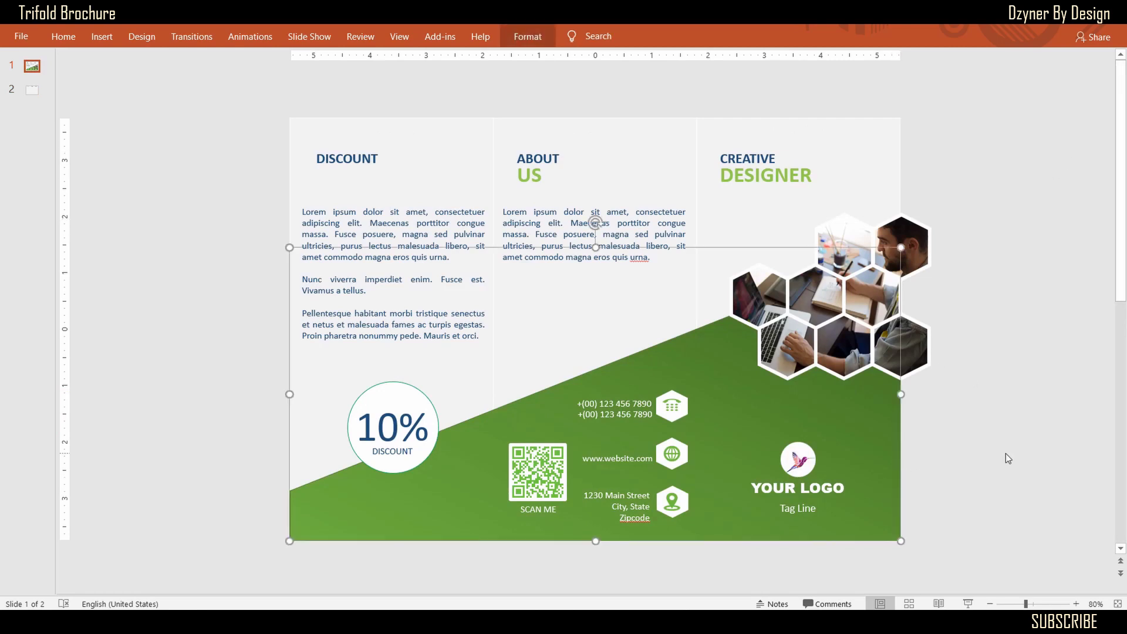
left_click(1067, 397)
scroll(1068, 399, "down", 1)
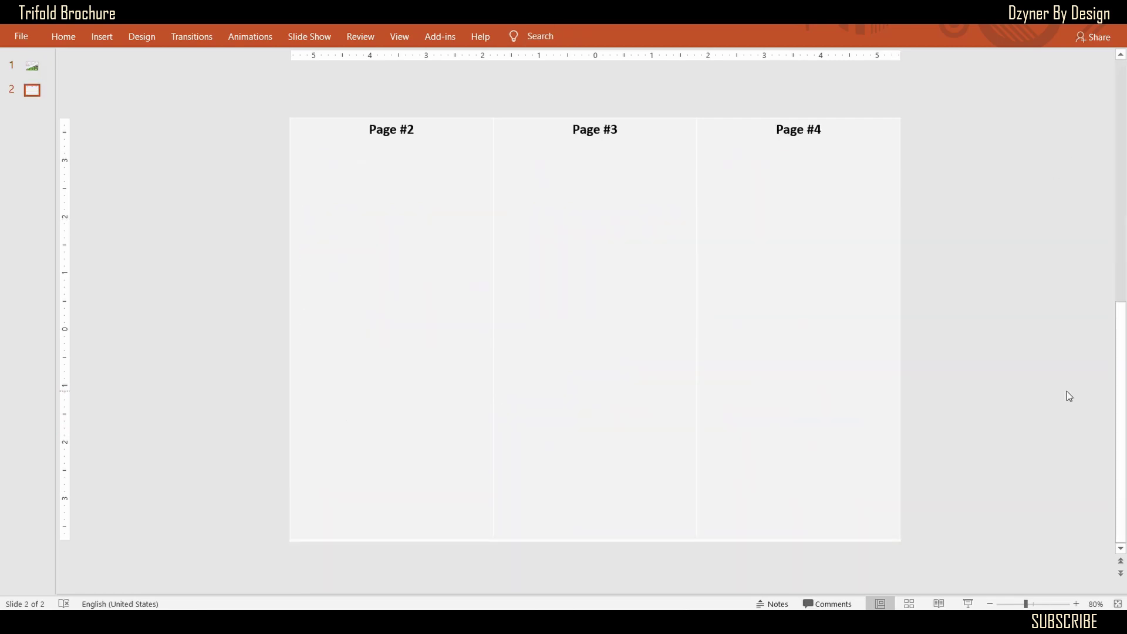
key("ctrl+v")
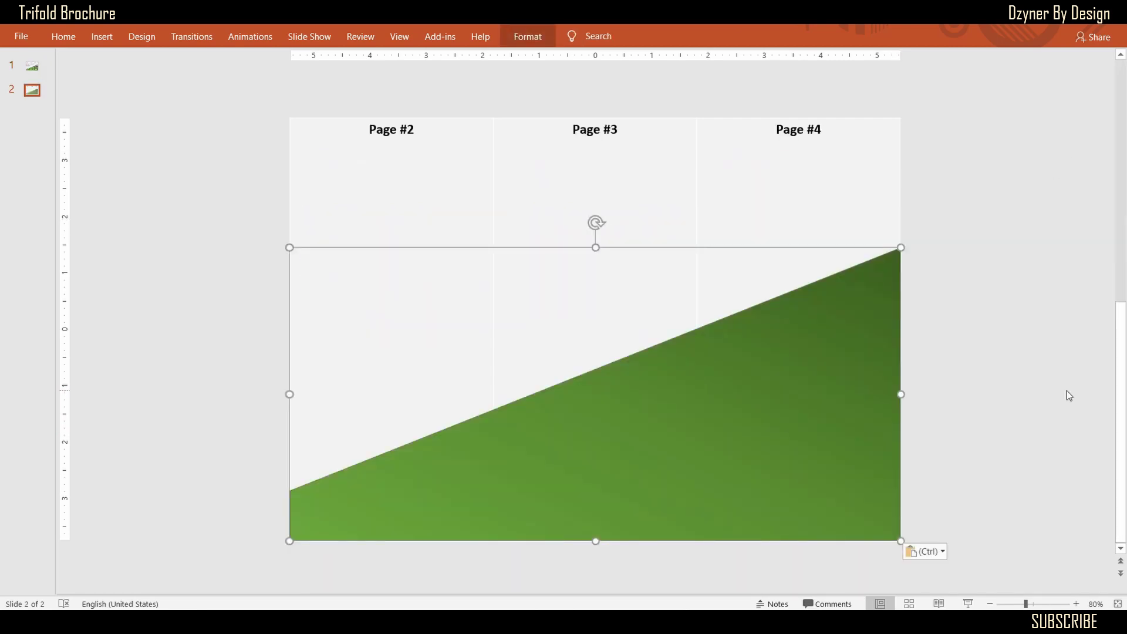
- Flip the green shape on slide 2 vertically and horizontally, and move it up to the slide's top edge
left_click(1003, 345)
left_click(558, 351)
left_click(527, 37)
left_click(934, 91)
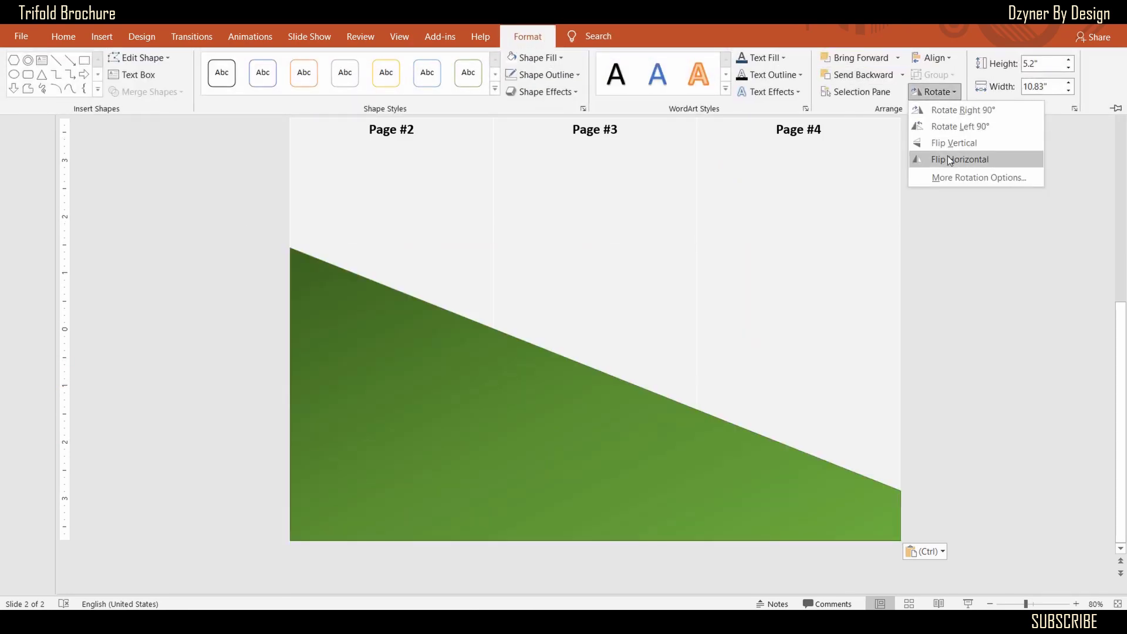
left_click(947, 142)
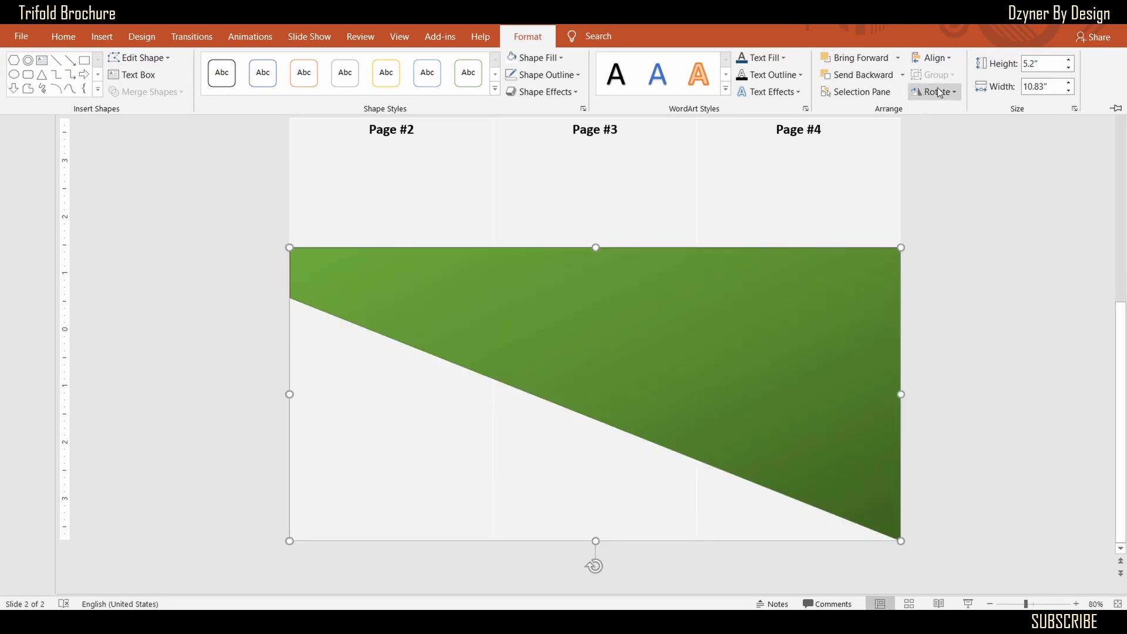
left_click(934, 91)
left_click(938, 158)
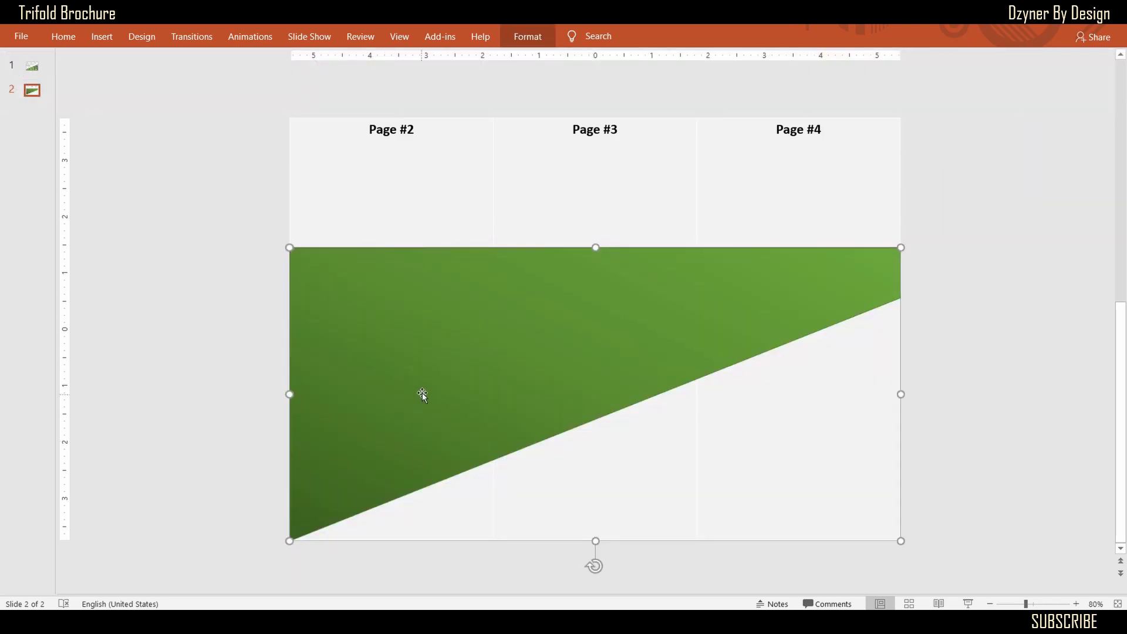
left_click_drag(425, 379, 426, 257)
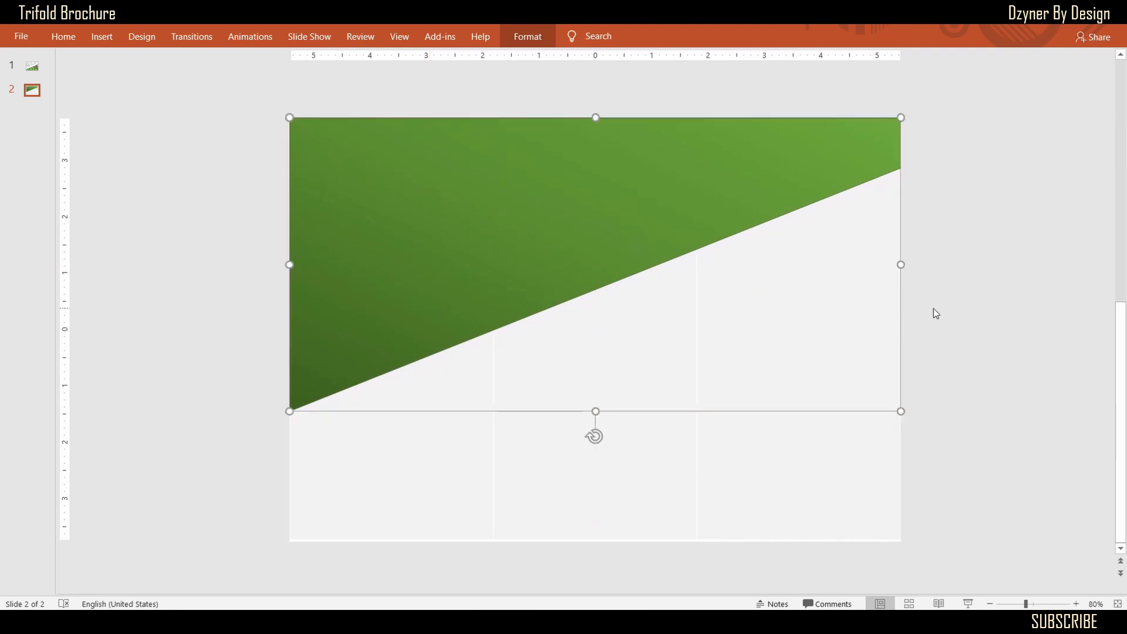
left_click(957, 313)
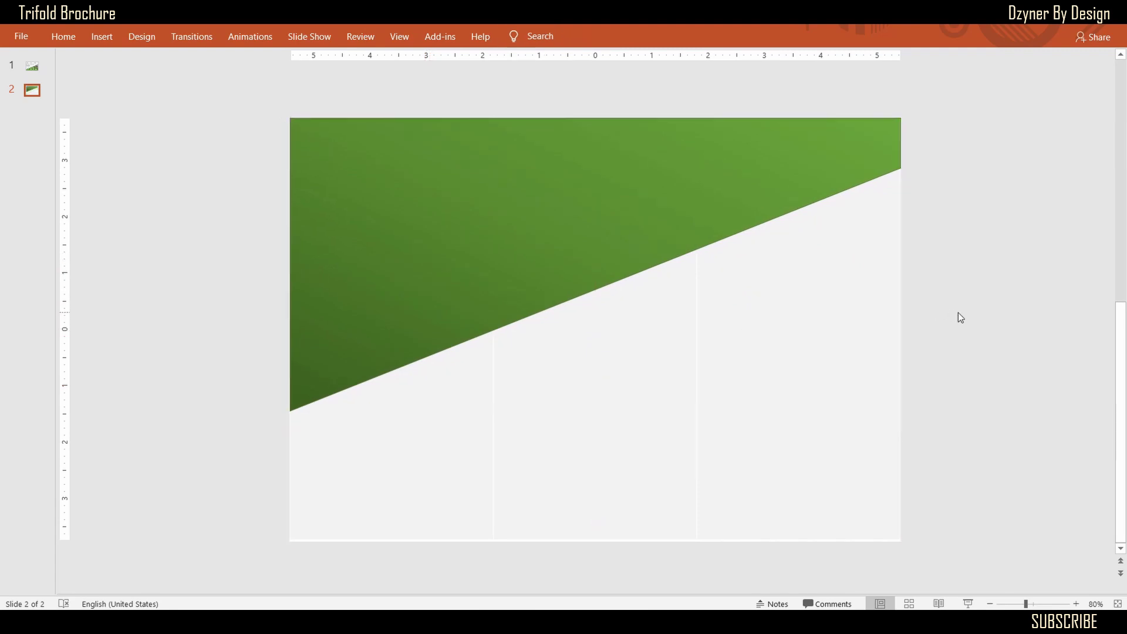
- Copy the CREATIVE DESIGNER heading from slide 1 onto slide 2 twice, placing one copy in the right panel and one in the left
scroll(219, 272, "up", 1)
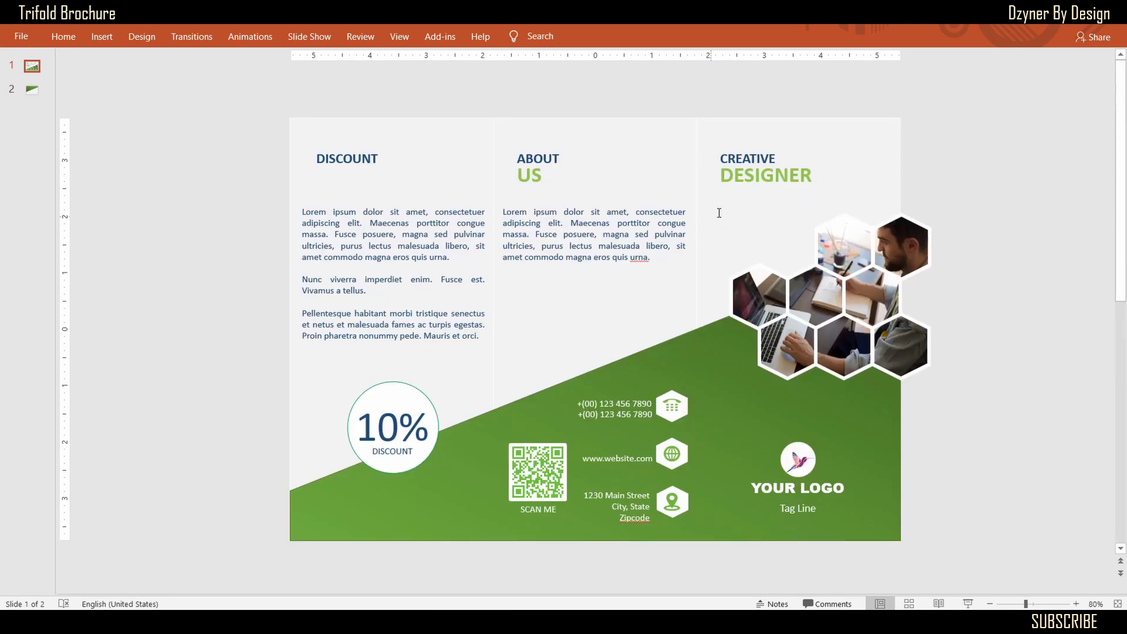
left_click(766, 178)
left_click_drag(689, 94, 837, 218)
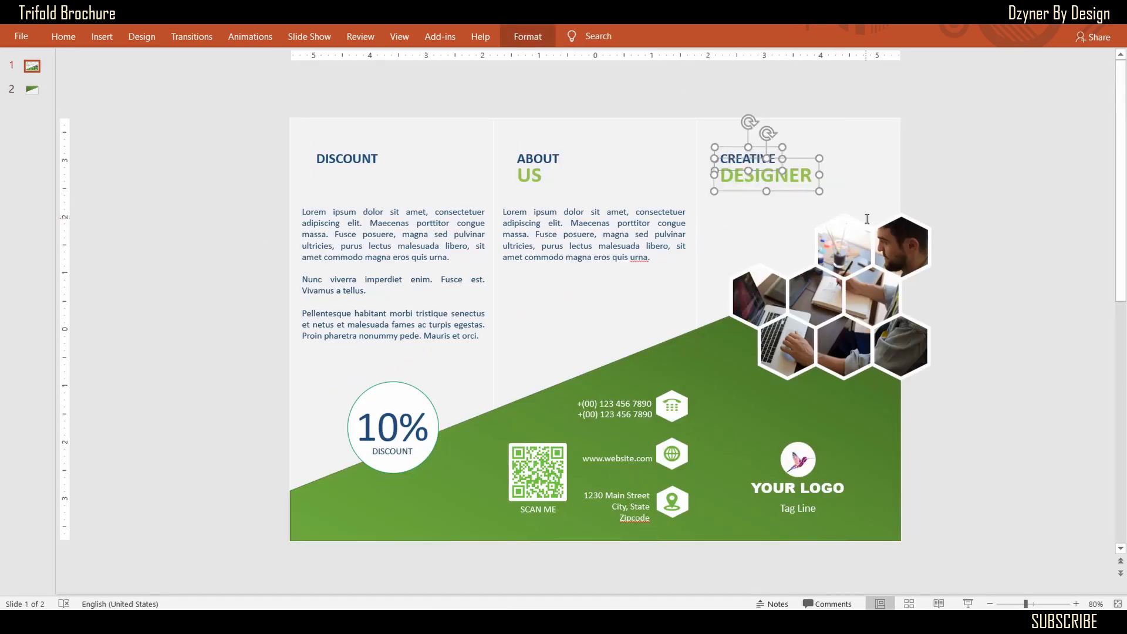
left_click(1005, 210)
scroll(1005, 210, "down", 1)
key("ctrl+v")
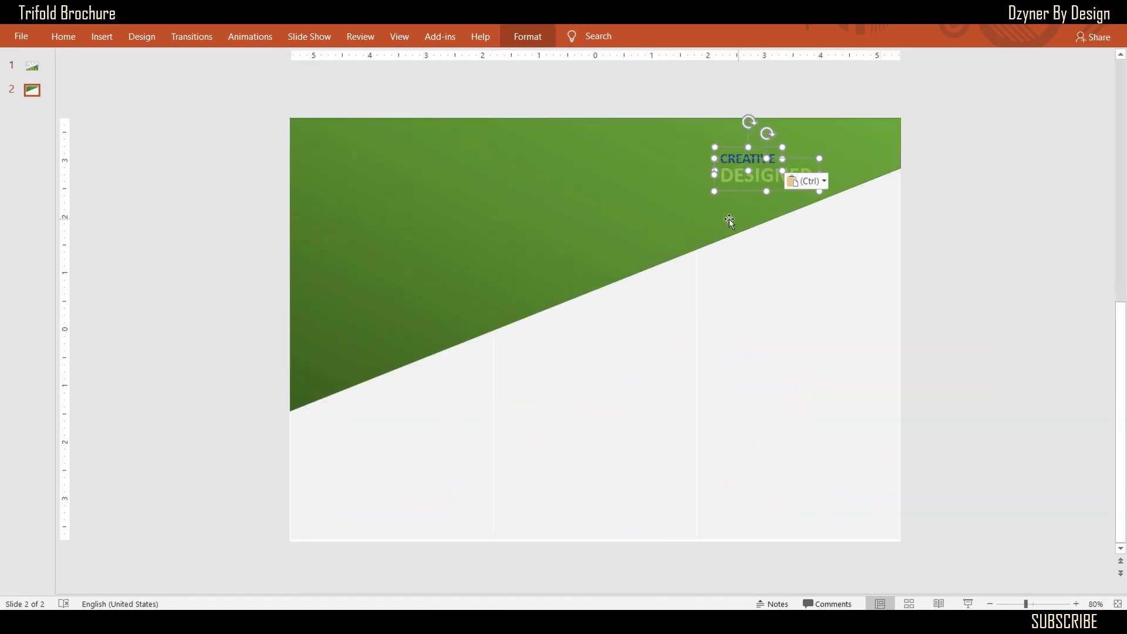
key("ctrl+v")
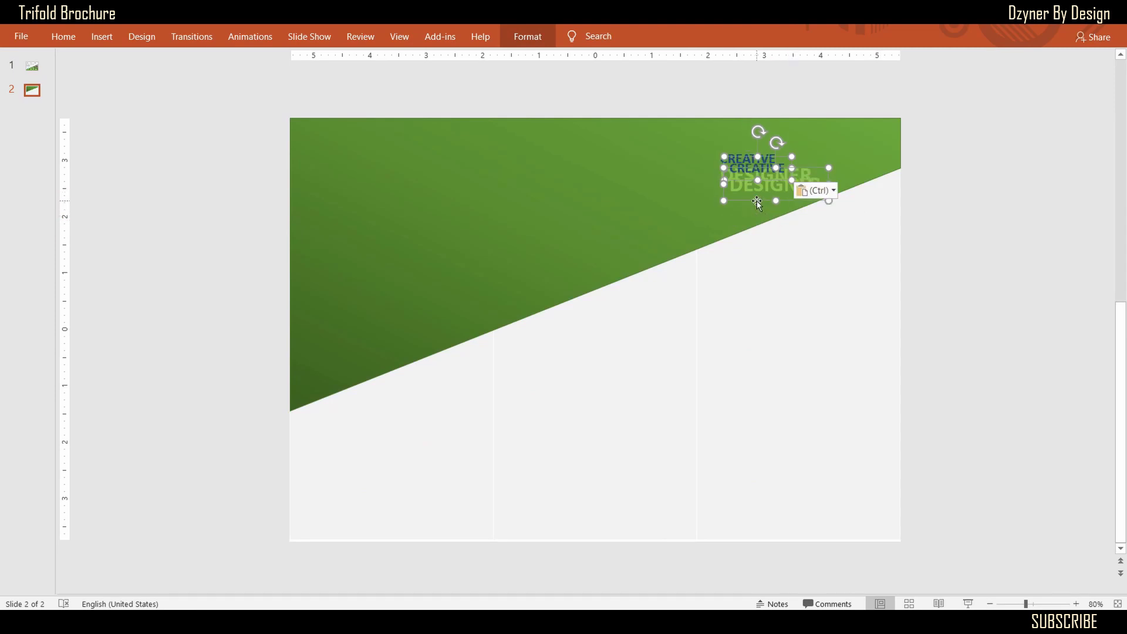
left_click_drag(756, 200, 345, 195)
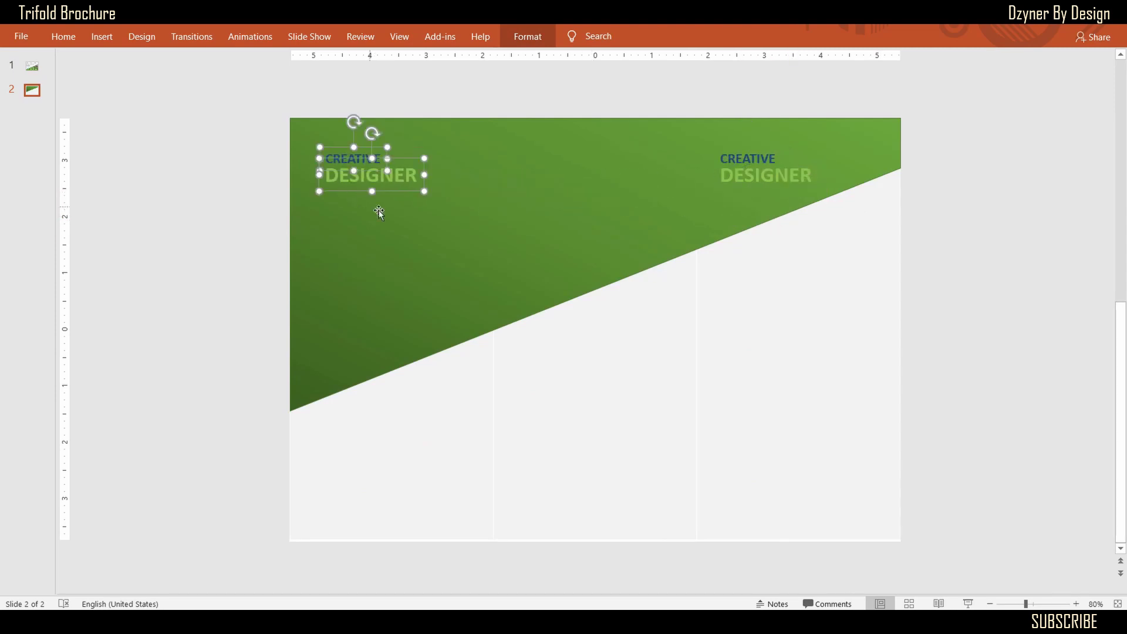
- Change the text colour of the left panel's CREATIVE DESIGNER heading to white
left_click(527, 36)
left_click(783, 58)
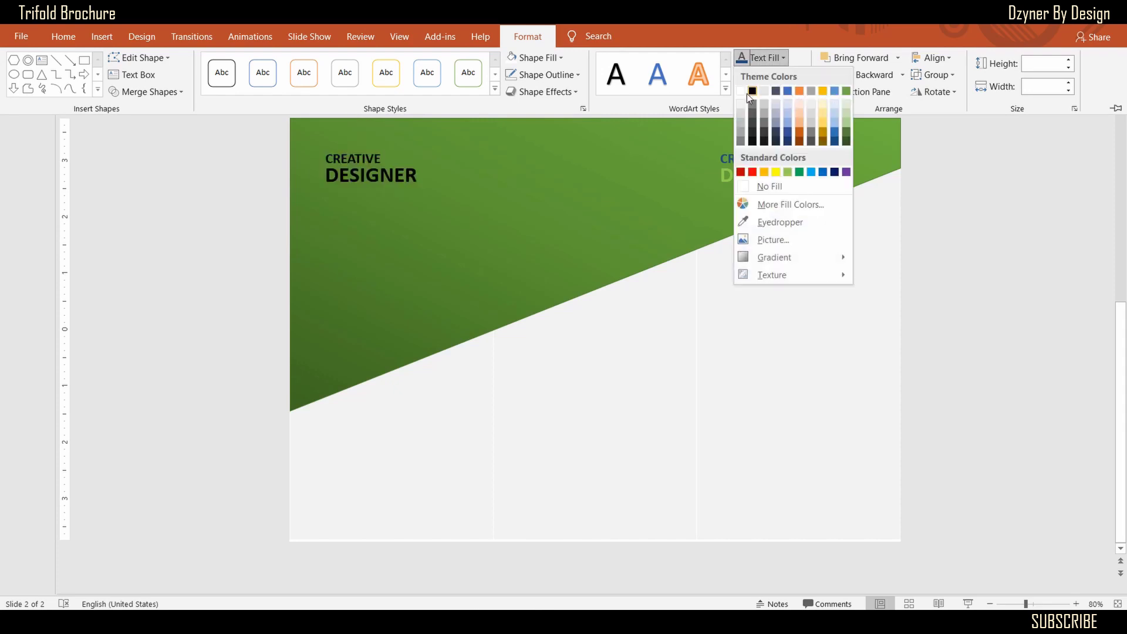
left_click(742, 94)
left_click(921, 239)
left_click(1019, 341)
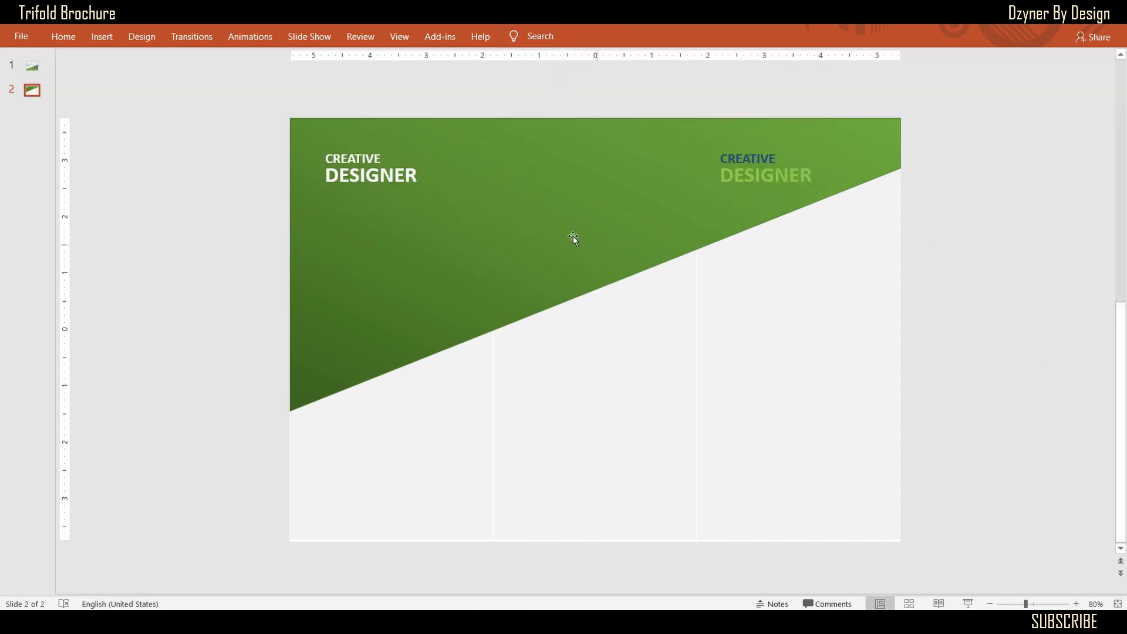
- Replace the word DESIGNER in the left panel's heading with BUSINESS
left_click(380, 174)
key("BackSpace")
key("BackSpace")
key("BackSpace")
key("BackSpace")
key("BackSpace")
key("Delete")
key("Delete")
key("Delete")
type("BUSINESS")
left_click(848, 203)
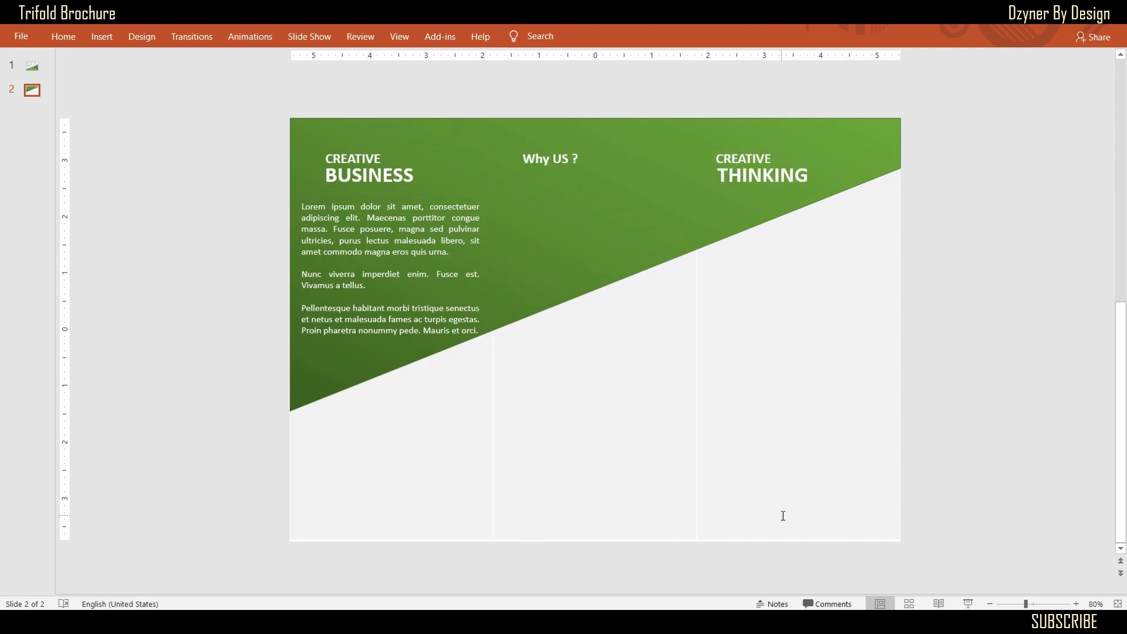
- Draw a triangle along the bottom of the right panel, widen it to the panel's width and move its apex to the slide's right edge
left_click(64, 36)
left_click(670, 76)
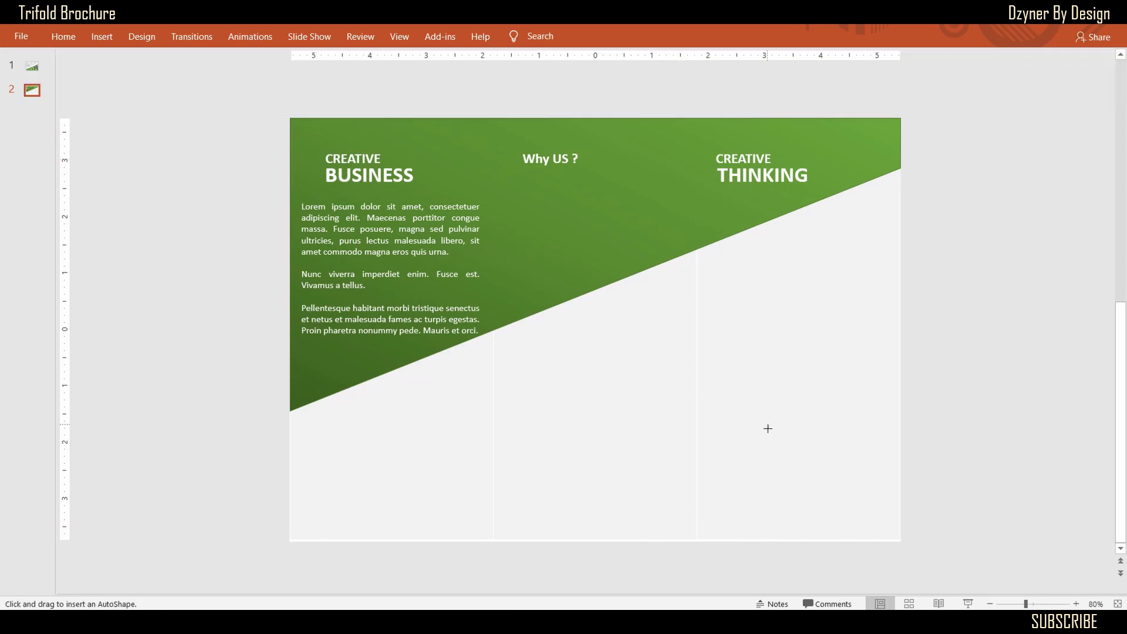
left_click_drag(774, 433, 899, 540)
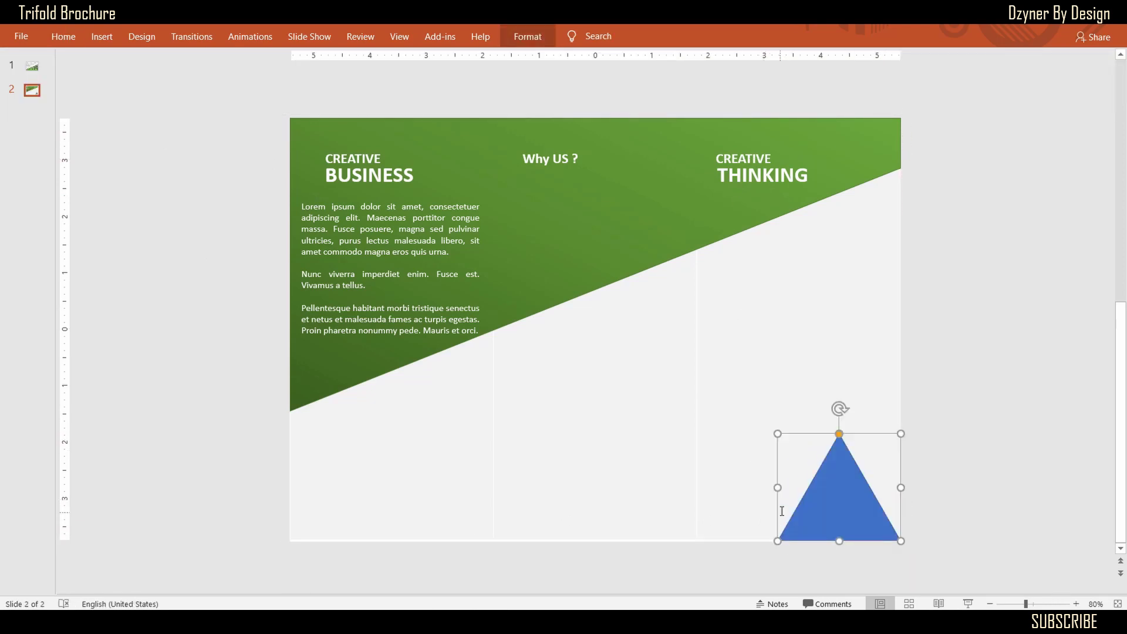
left_click_drag(775, 486, 698, 498)
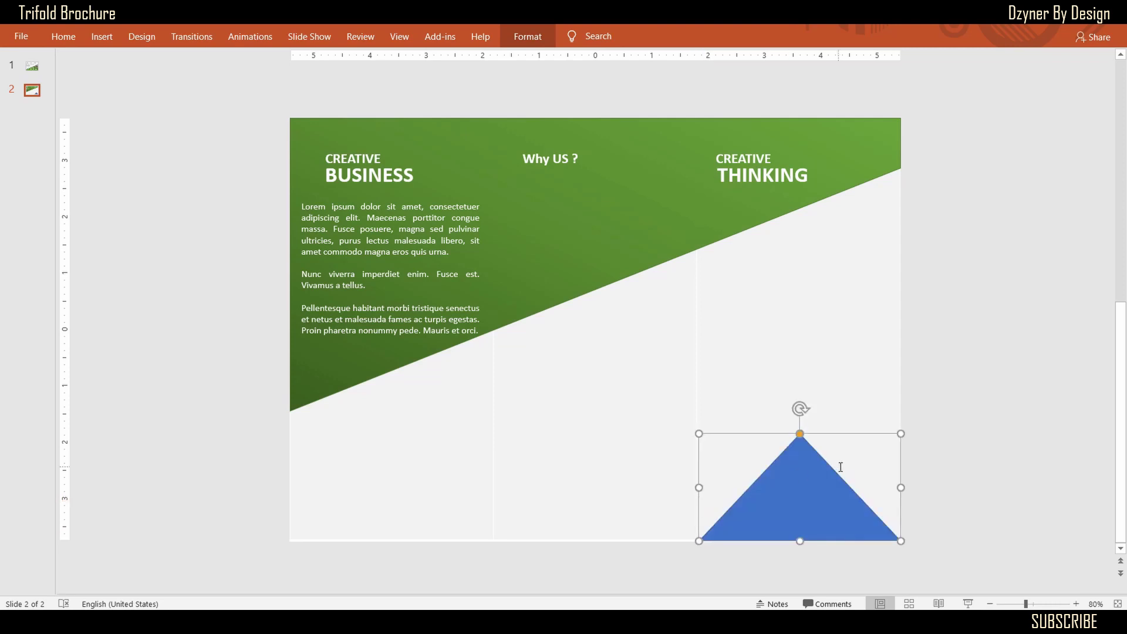
left_click_drag(802, 437, 909, 416)
- Fill the blue triangle with an online picture of a suited businessman holding out a hand, found by searching "businessprofessional"
left_click(64, 37)
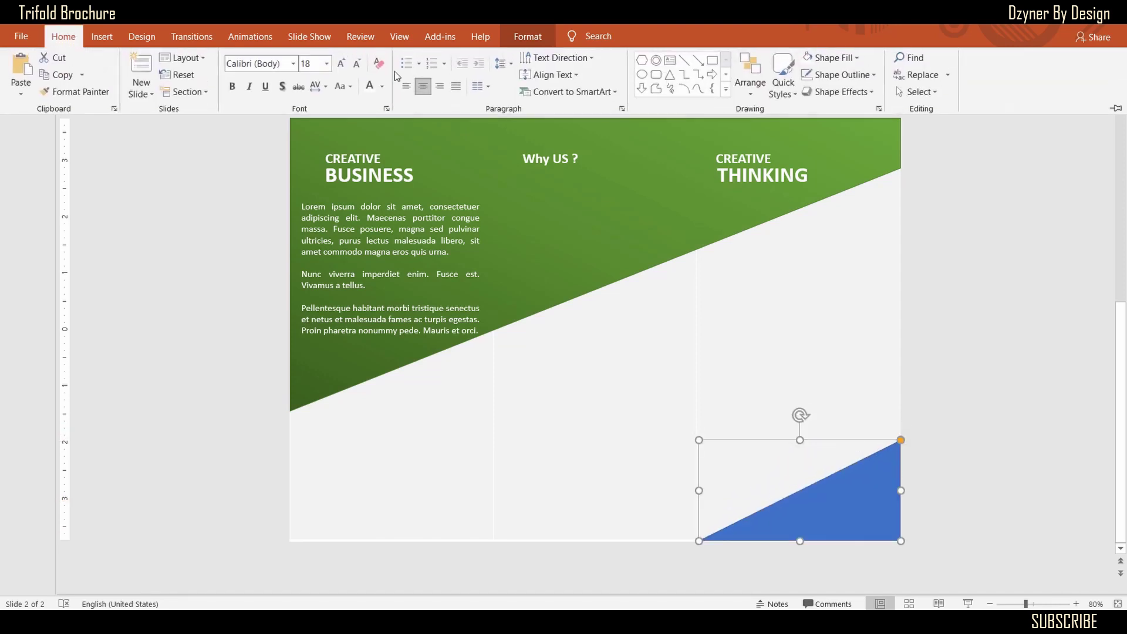
left_click(845, 58)
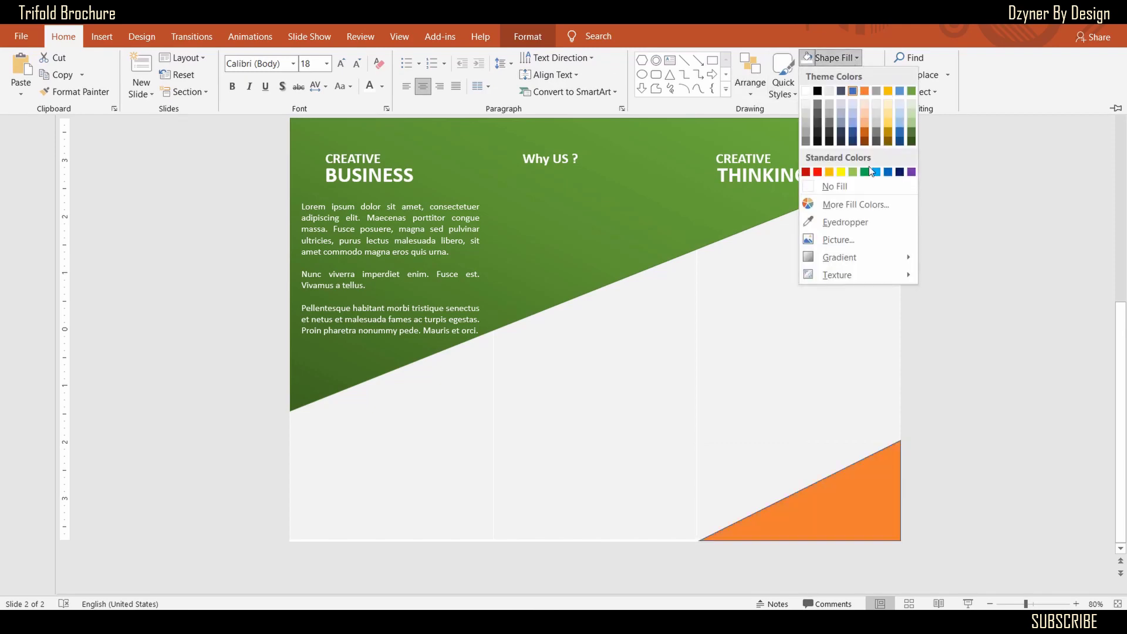
left_click(851, 241)
left_click(666, 276)
type("businessprofessional")
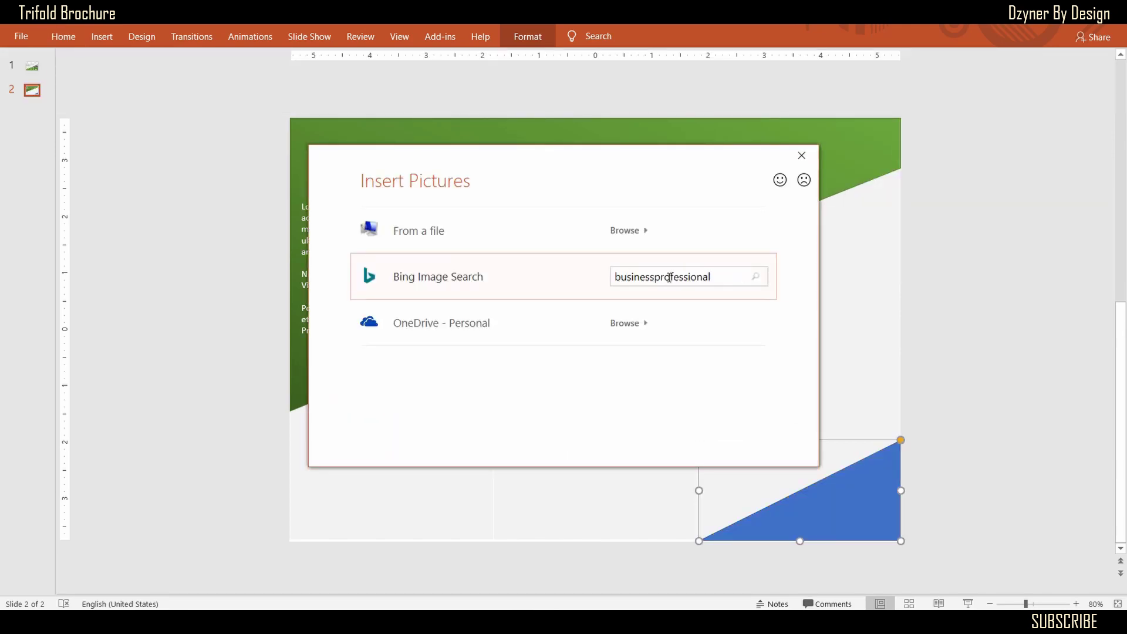
key("Return")
scroll(541, 361, "down", 6)
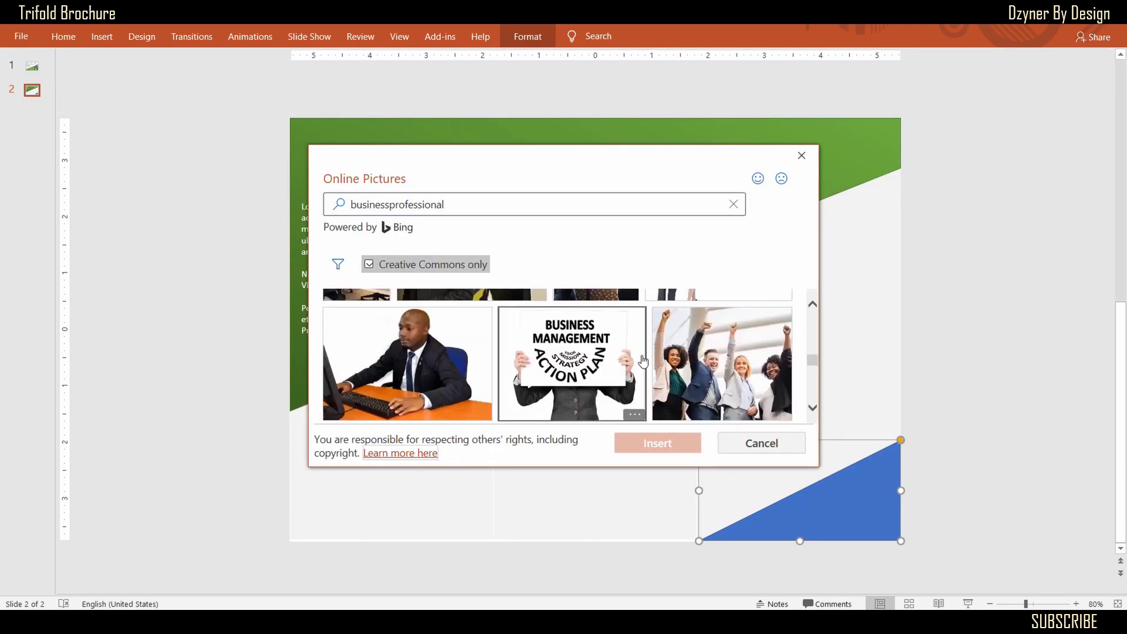
double_click(541, 362)
left_click(987, 513)
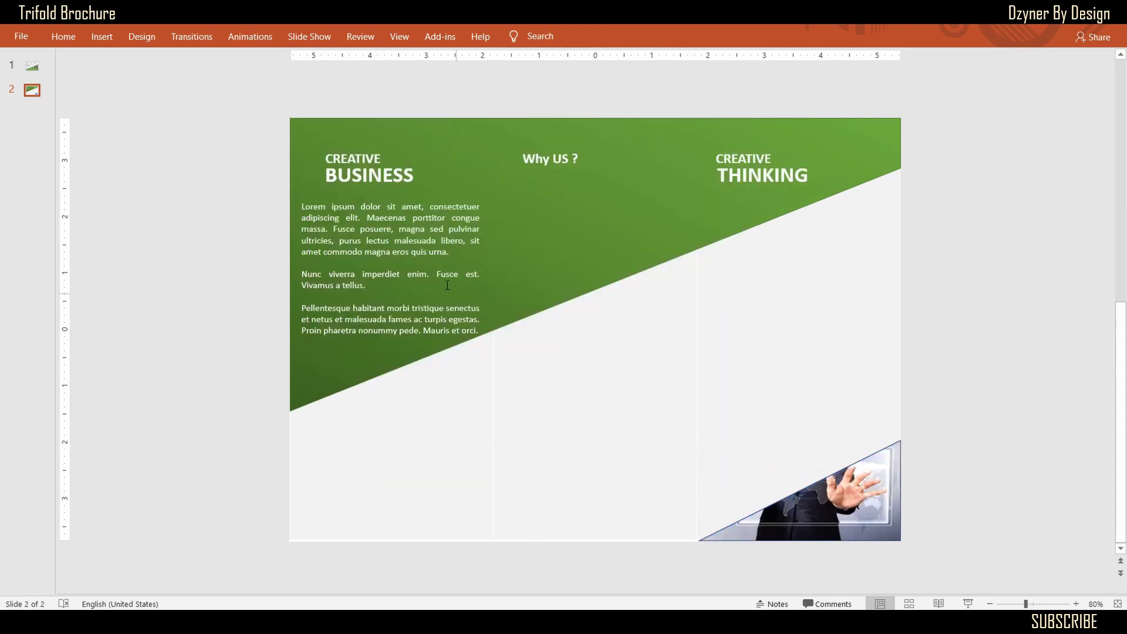
- Duplicate the left panel's white Lorem ipsum text block and place the copy in the middle panel below the Why US ? heading
left_click(488, 302)
key("ctrl+c")
key("ctrl+v")
left_click_drag(496, 334, 684, 391)
left_click(943, 317)
- Draw a rectangle about 6.27" wide and 4.1" high over the middle panel's text, with a light grey fill and no outline
left_click(63, 36)
left_click(601, 62)
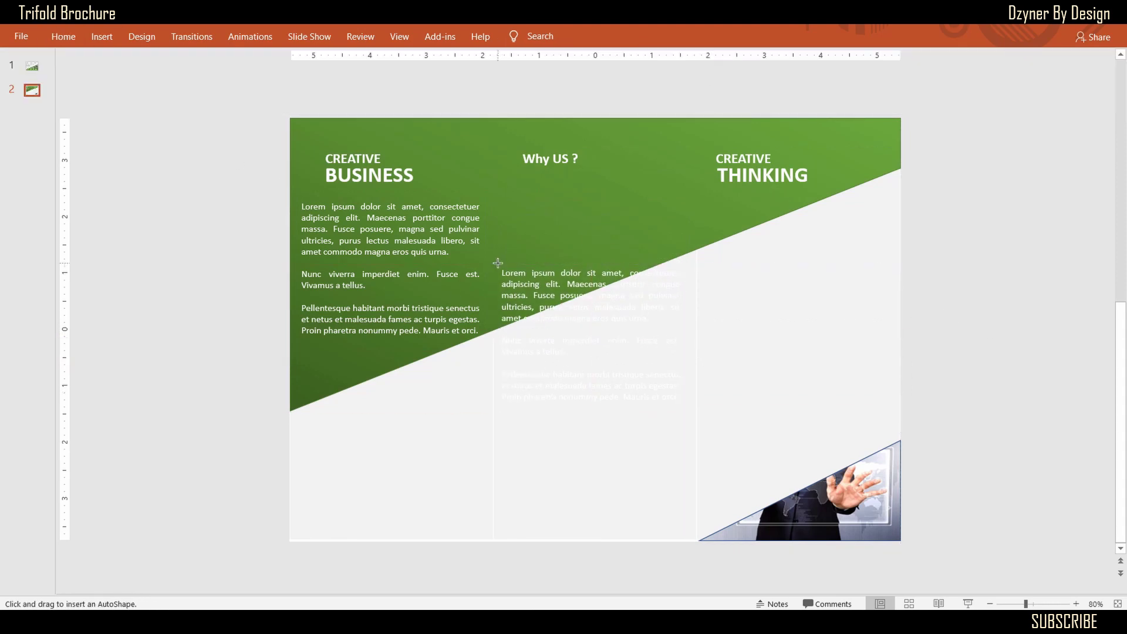
left_click_drag(496, 264, 849, 496)
left_click(527, 37)
left_click(539, 53)
left_click(534, 183)
left_click(546, 73)
left_click(568, 205)
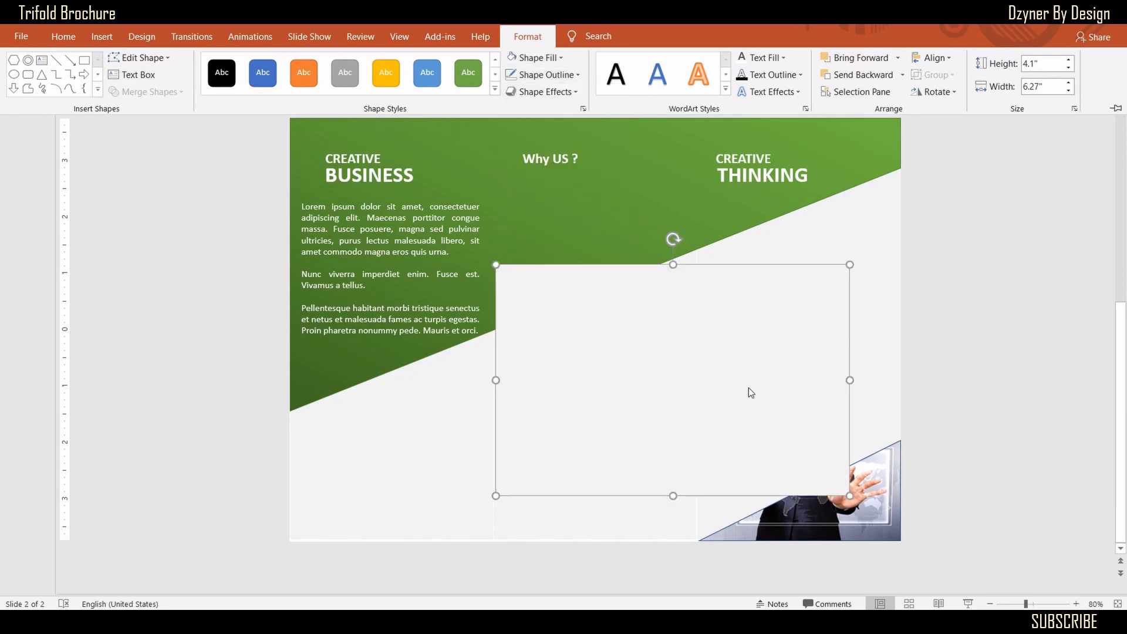
- Send the light grey rectangle backward so it lies behind the middle panel's text block
right_click(749, 390)
mouse_move(858, 230)
left_click(893, 250)
key("ctrl+y")
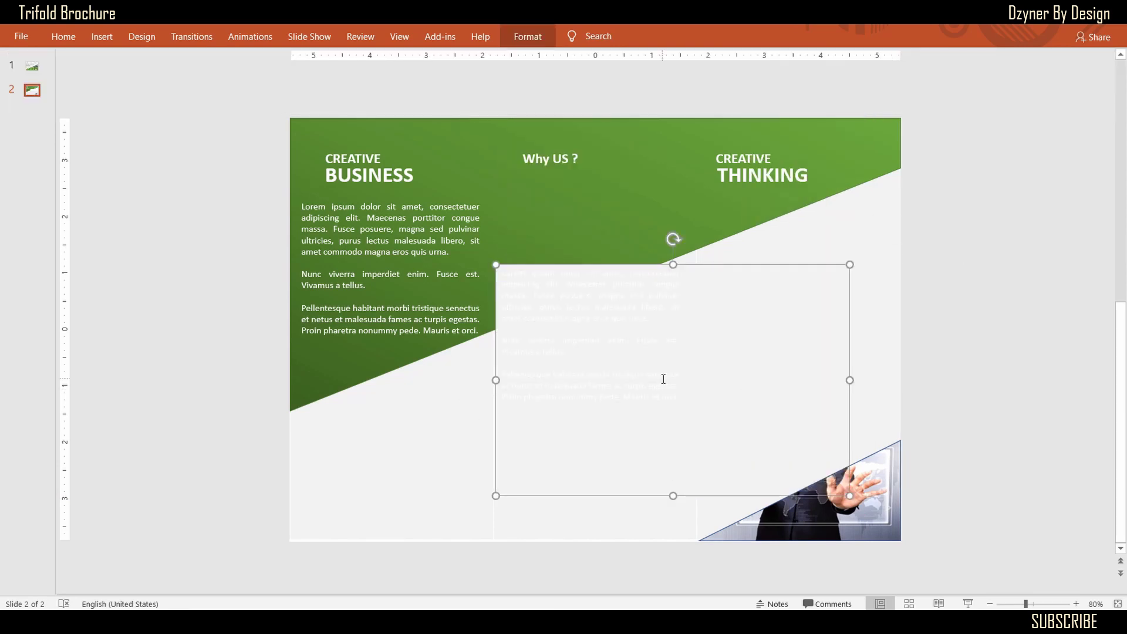
key("ctrl+z")
- Set the font colour of the middle panel's Lorem ipsum text to dark blue
left_click(610, 352)
left_click(523, 265)
left_click(63, 37)
left_click(382, 84)
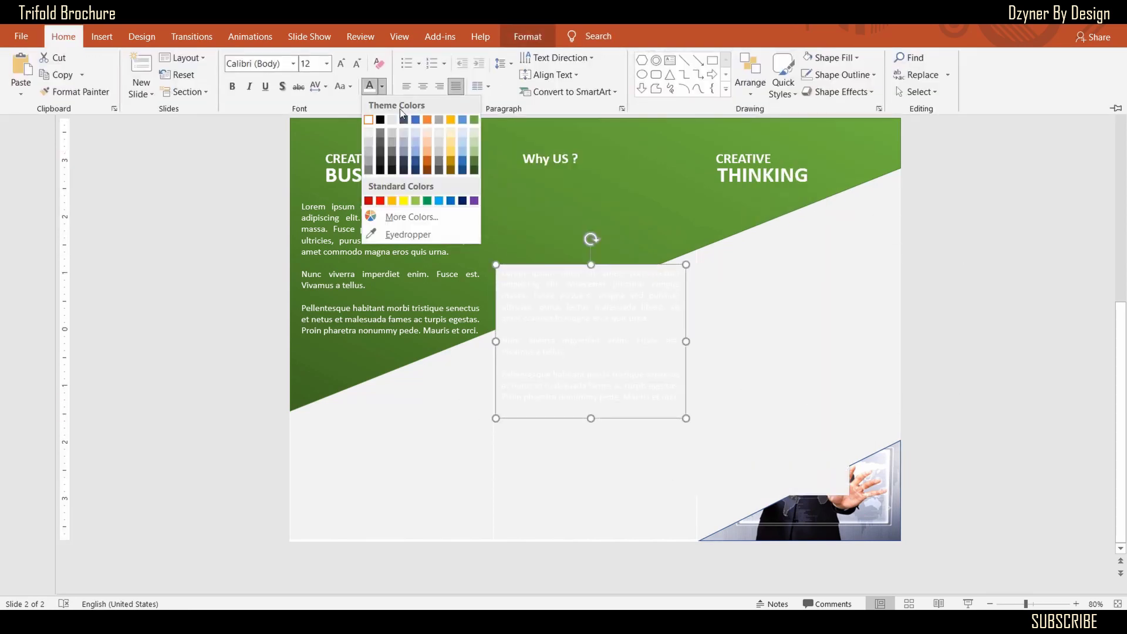
left_click(468, 173)
left_click(1019, 402)
- Duplicate the dark blue text block into the right panel and widen the light grey rectangle towards the slide's right edge
left_click(643, 343)
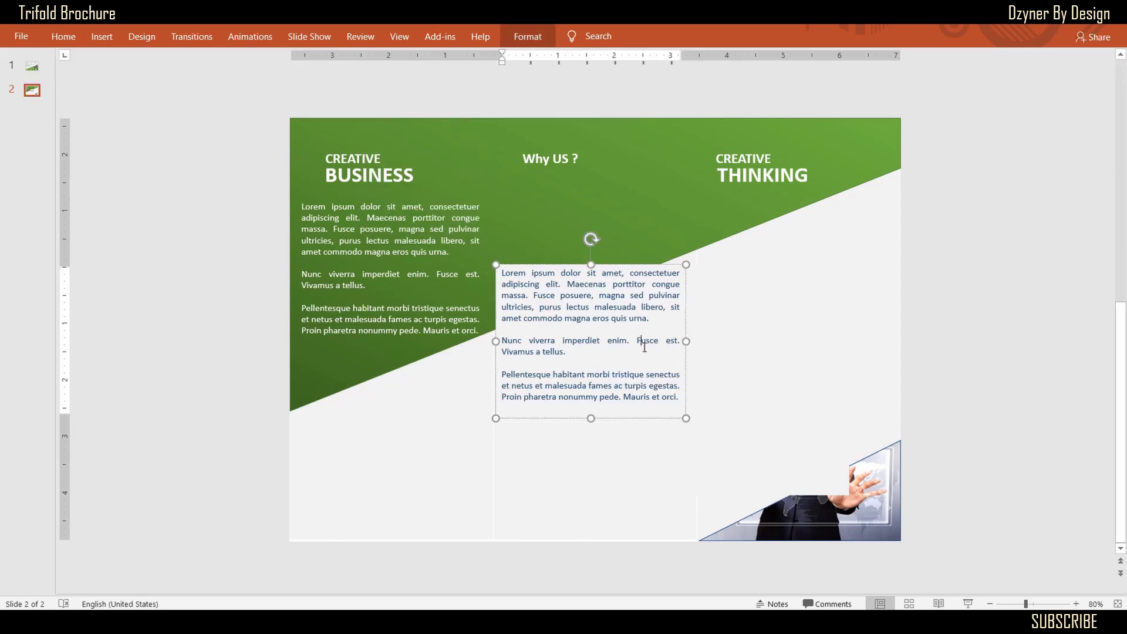
key("ctrl+c")
key("ctrl+v")
left_click_drag(634, 431, 833, 463)
left_click_drag(850, 380, 894, 380)
- Flip the picture-filled triangle horizontally and move it to the bottom-left corner of the slide
left_click(850, 526)
left_click(528, 36)
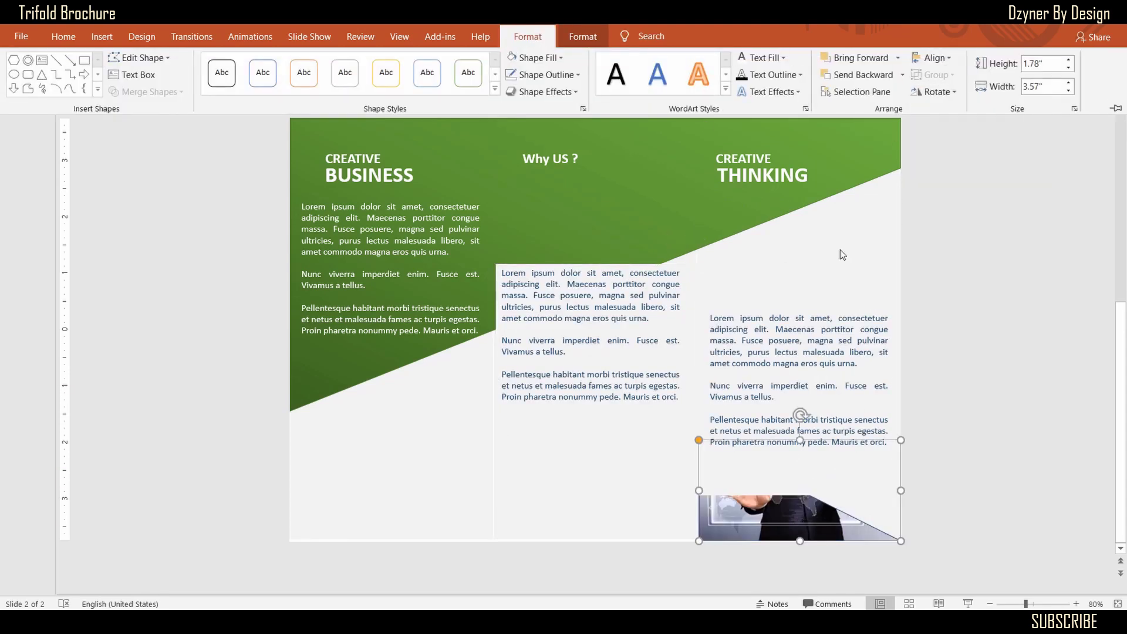
left_click_drag(803, 518, 392, 516)
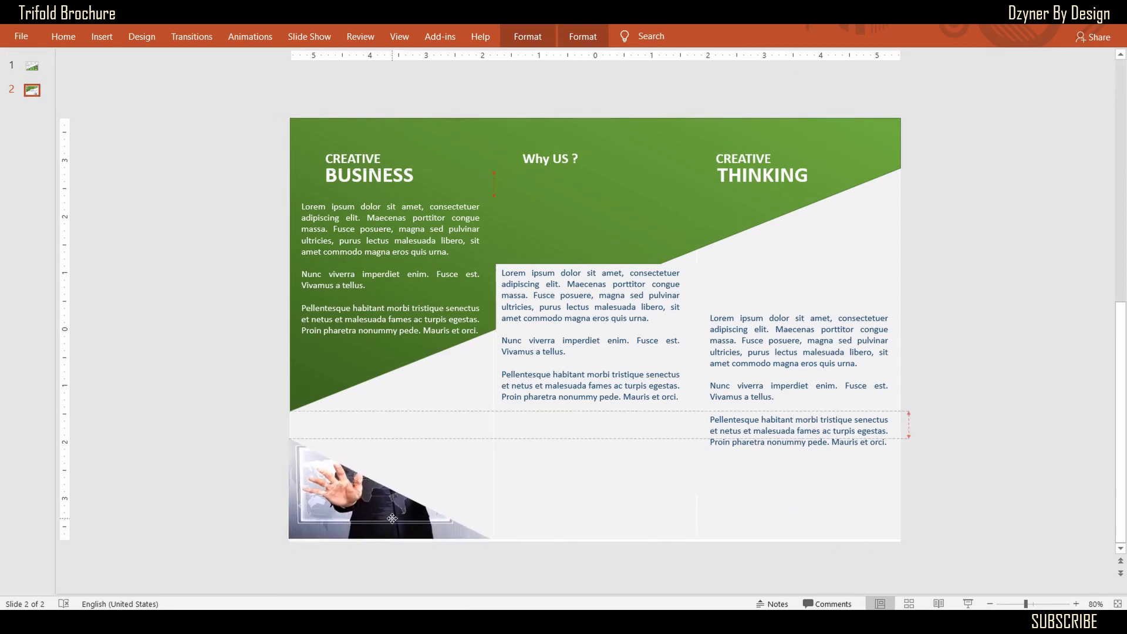
left_click(223, 423)
- Move the right panel's text block down to the bottom of the panel
left_click(810, 398)
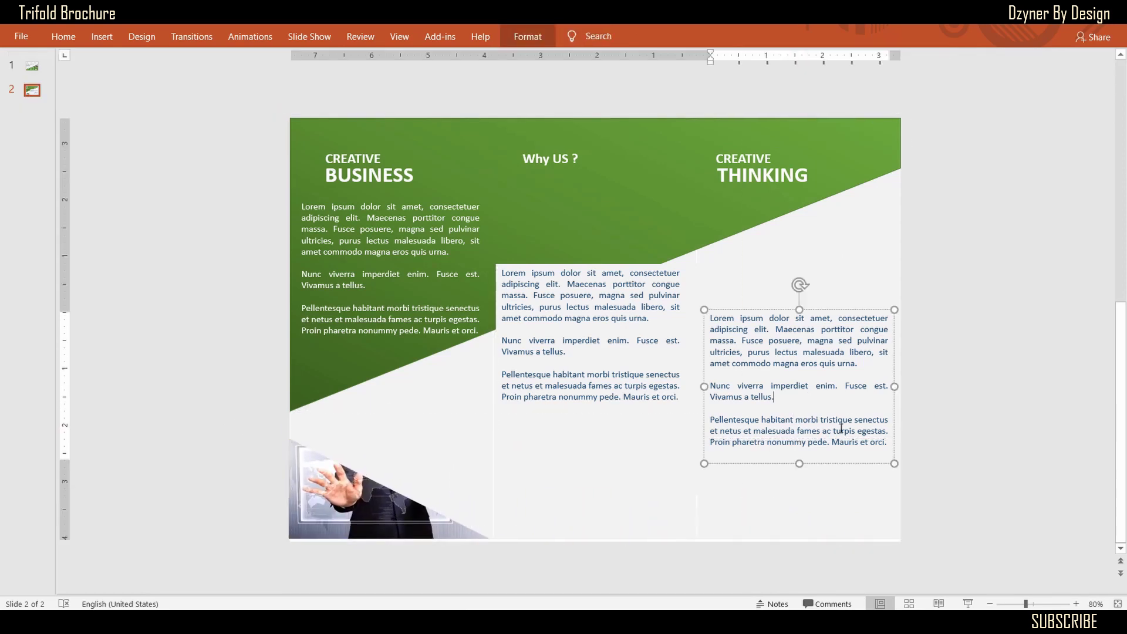
left_click_drag(859, 312, 859, 390)
left_click(538, 461)
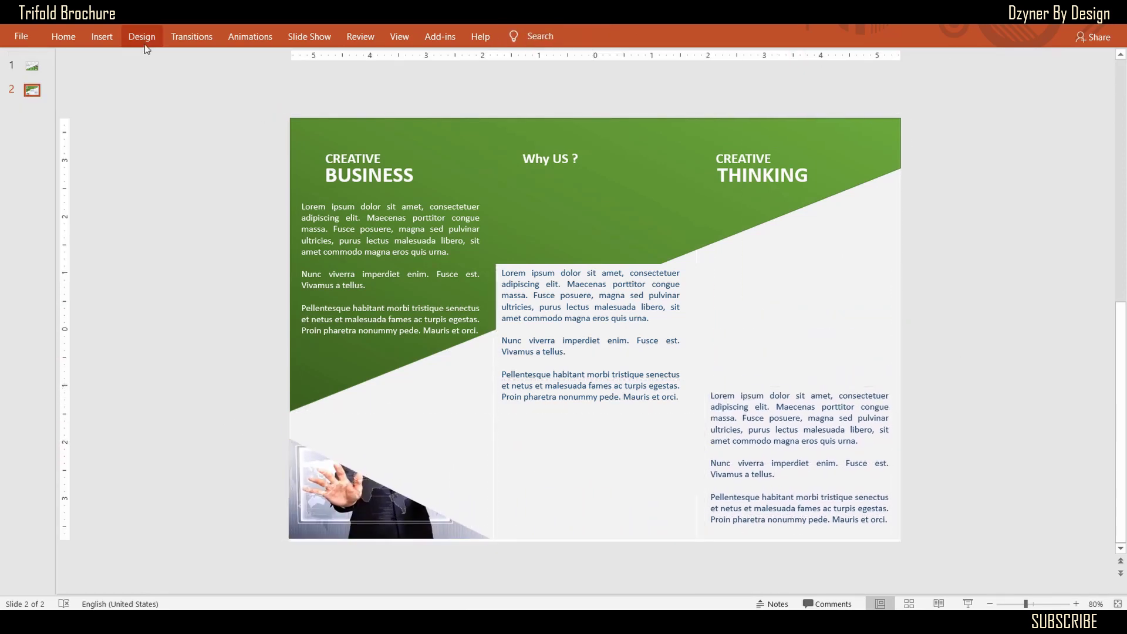
- Insert the green Meeting icon from Noun Project, shrink it and place it in the left panel above the triangular picture
left_click(102, 36)
left_click(963, 70)
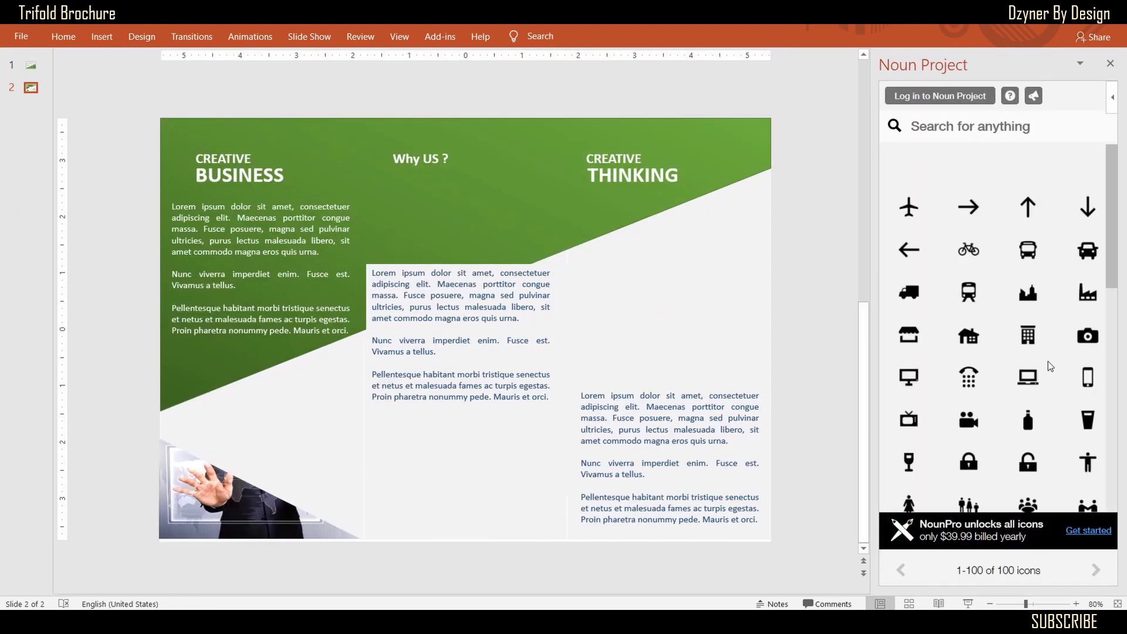
left_click(1030, 360)
left_click(998, 411)
left_click_drag(494, 378, 261, 432)
key("shift+Down")
key("shift+Down")
key("shift+Down")
key("shift+Down")
key("shift+Down")
key("shift+Down")
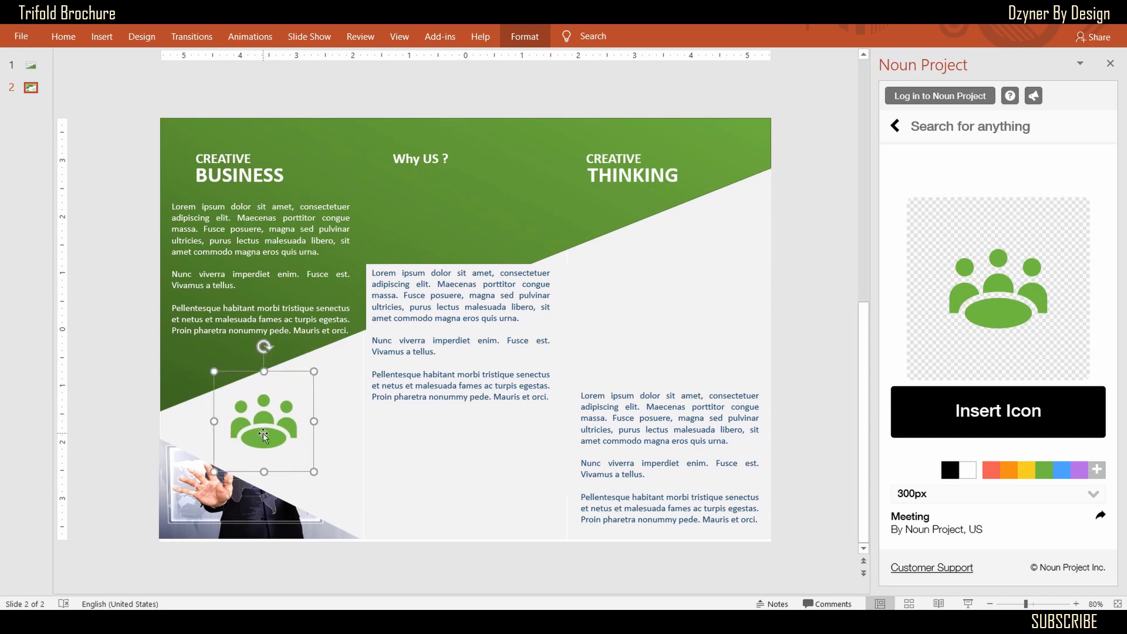
- Insert the green Flower icon from Noun Project, shrink it and place it in the right panel below the CREATIVE THINKING heading
left_click(897, 126)
left_click(1039, 432)
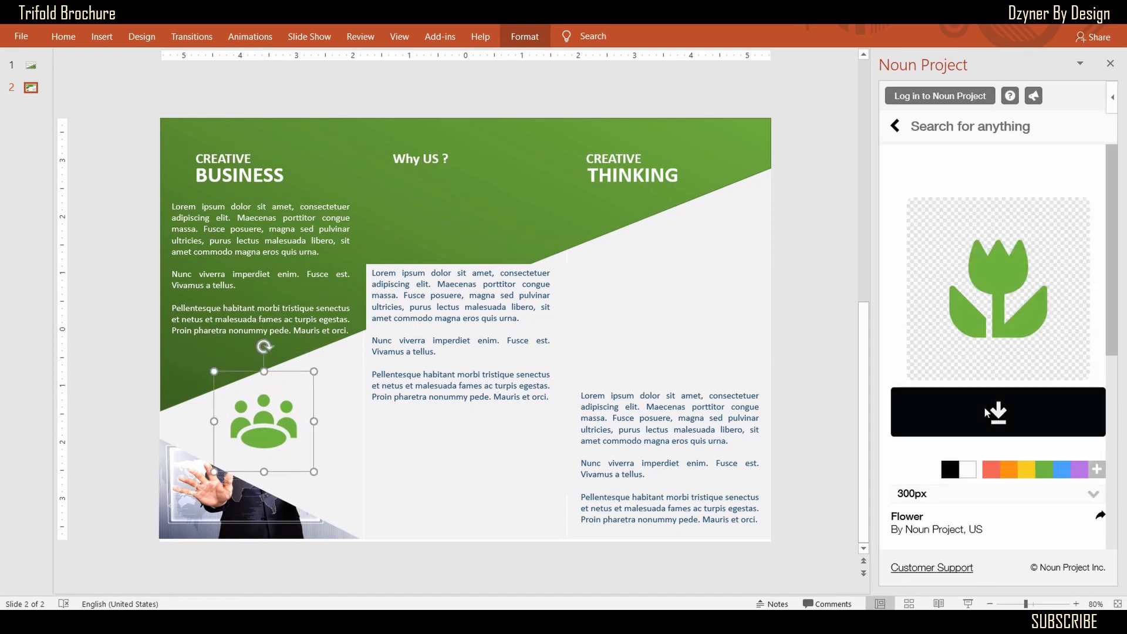
left_click(998, 410)
left_click_drag(564, 322, 668, 272)
key("shift+Down")
key("shift+Down")
key("shift+Down")
key("shift+Down")
key("shift+Down")
key("shift+Down")
key("shift+Down")
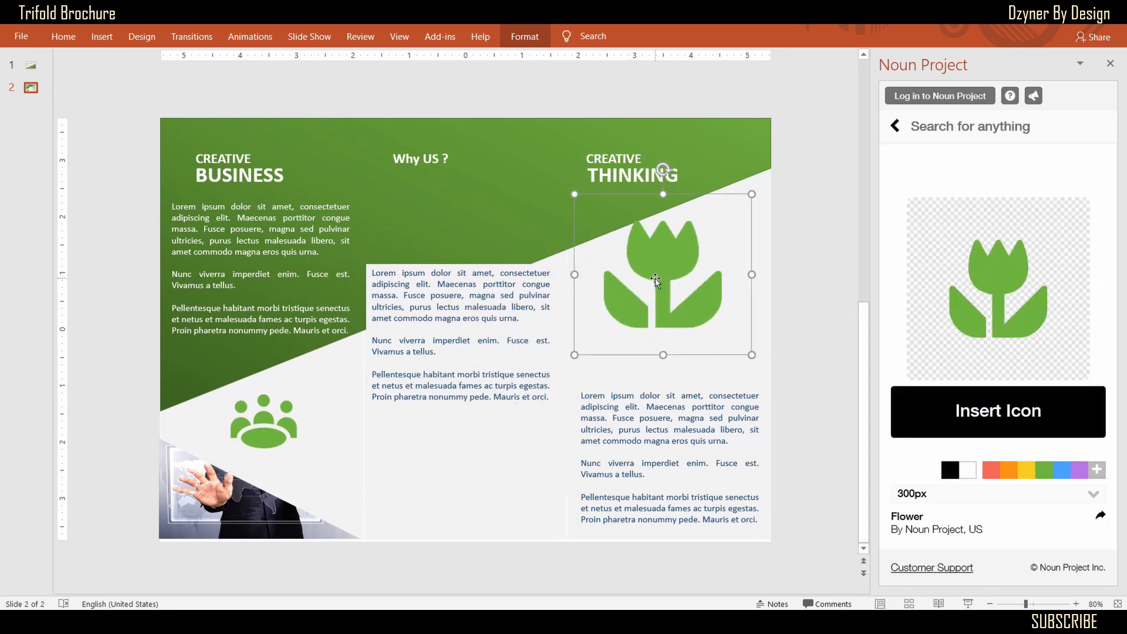
key("shift+Down")
key("shift+Down")
key("shift+Down")
key("shift+Down")
left_click_drag(656, 264, 662, 234)
- Draw a circle about 1.7 inches across over the Flower icon in the right panel
left_click(64, 37)
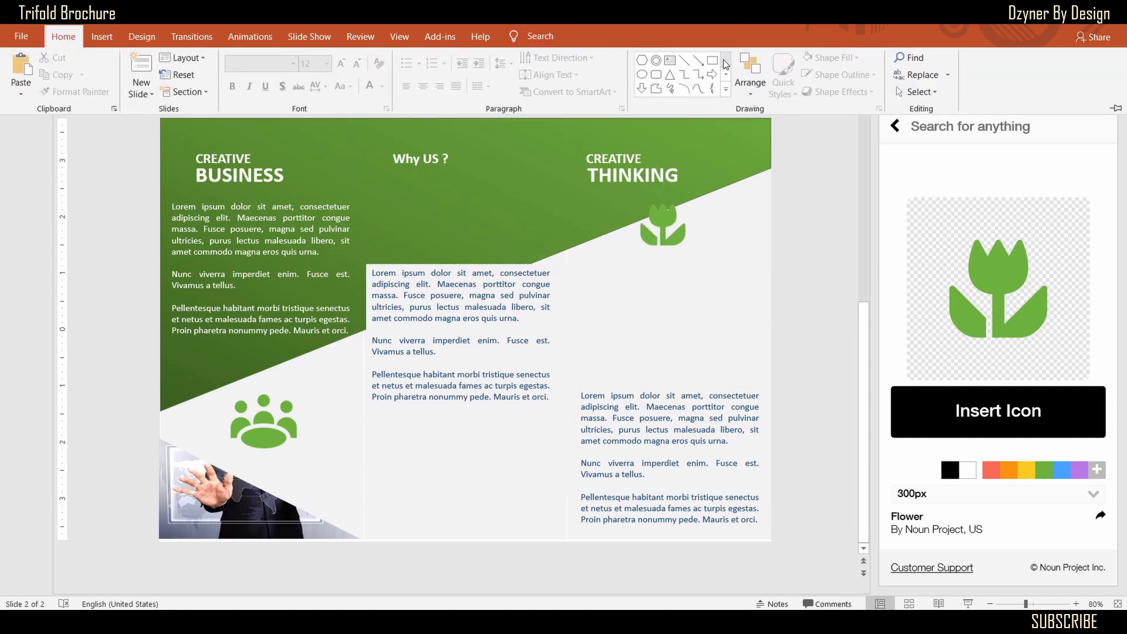
left_click(641, 75)
left_click_drag(626, 191, 724, 286)
- Set the new circle's height and width to 1.5 inches
left_click(528, 37)
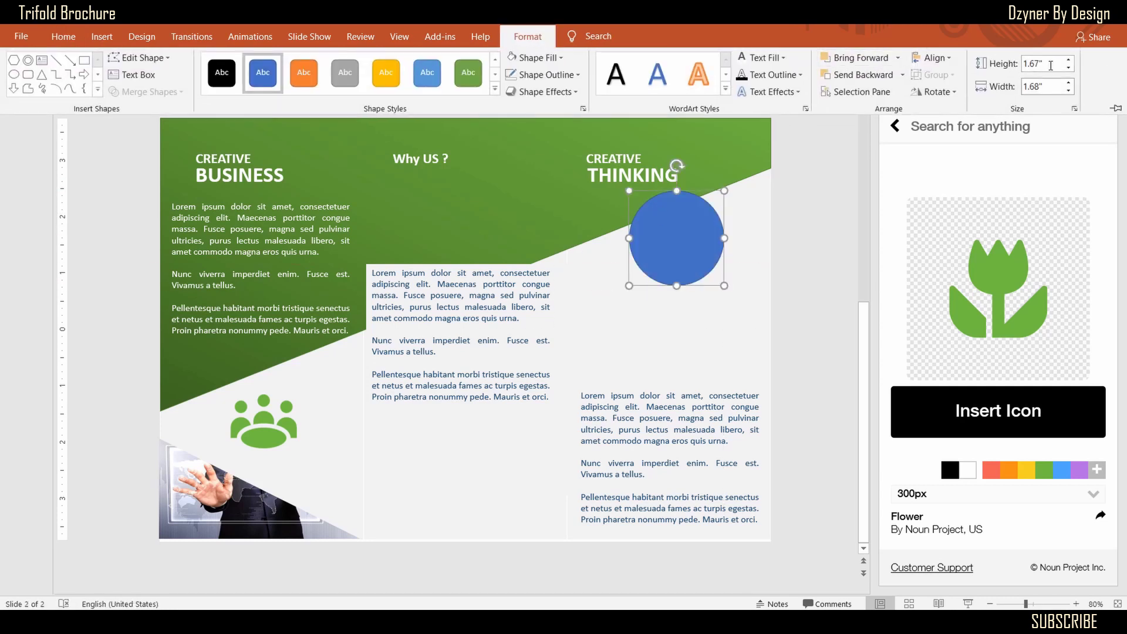
left_click(1060, 68)
type("1.5")
key("Tab")
type("1")
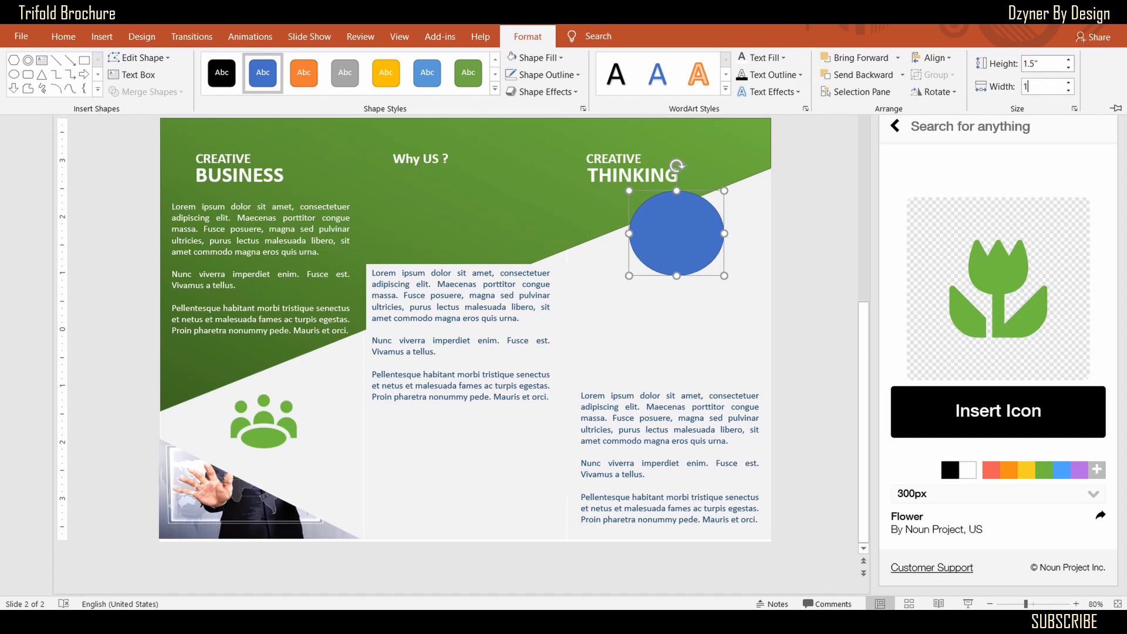
type(".5")
key("Tab")
- Fill the circle with white and give it a green outline
left_click(531, 58)
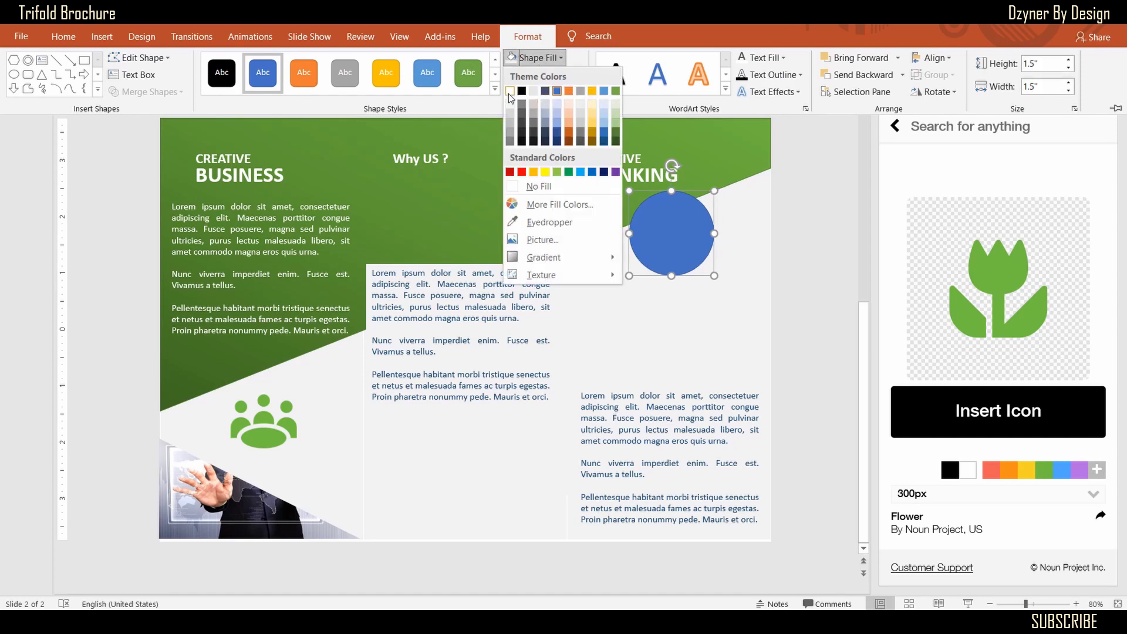
left_click(516, 92)
left_click(531, 75)
left_click(590, 166)
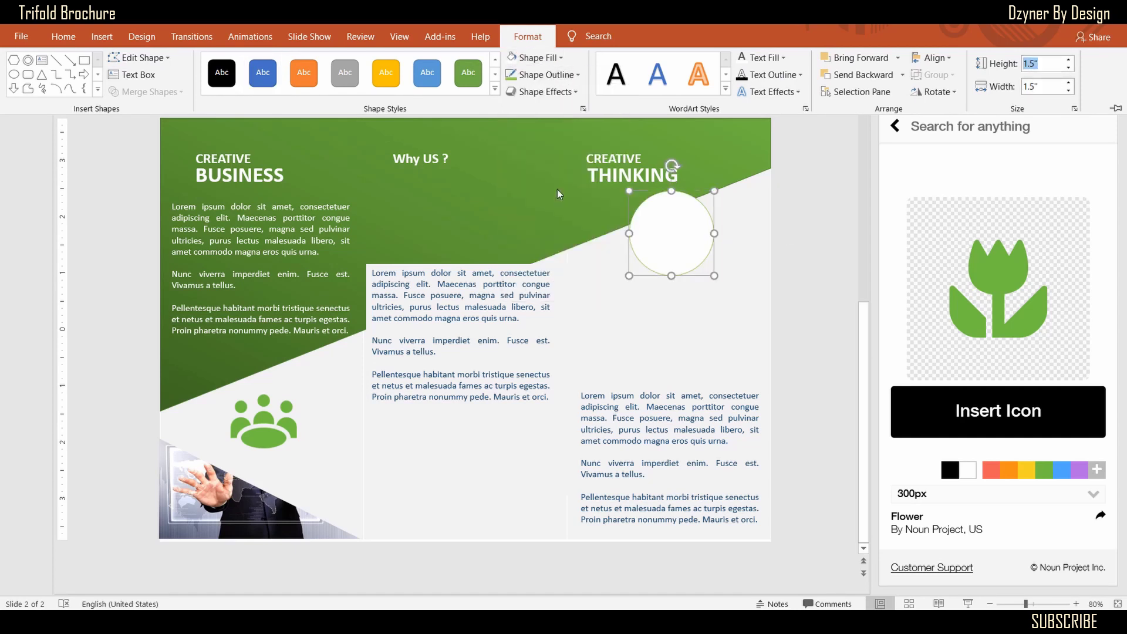
- Send the white circle backward behind the Flower icon and centre the icon on it
right_click(684, 235)
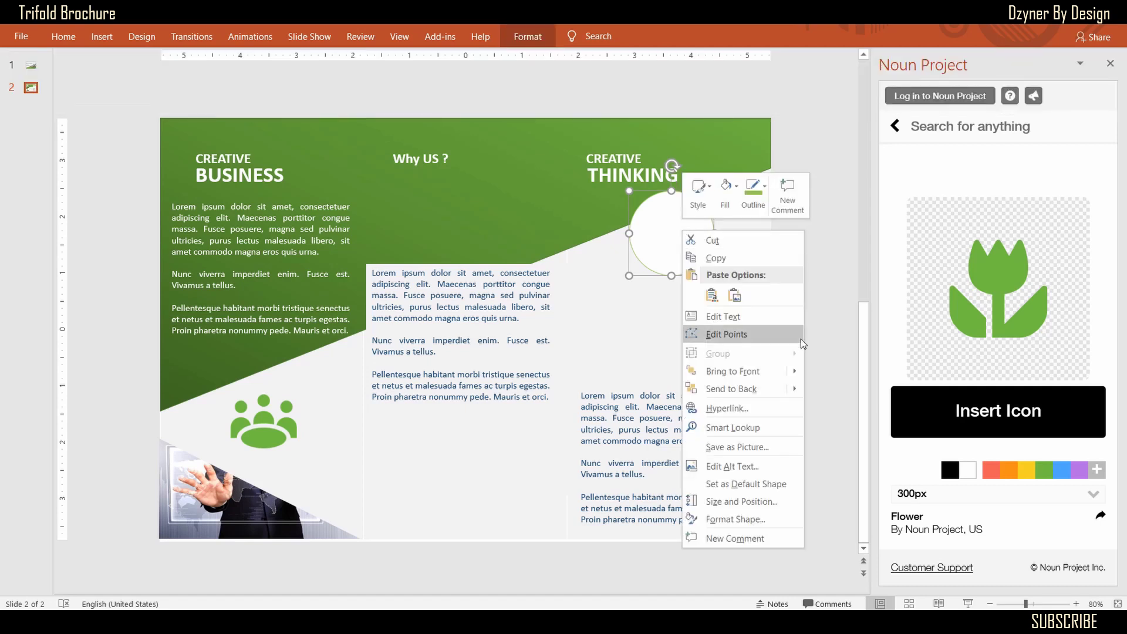
mouse_move(763, 388)
left_click(841, 409)
left_click_drag(659, 216, 668, 223)
left_click(815, 242)
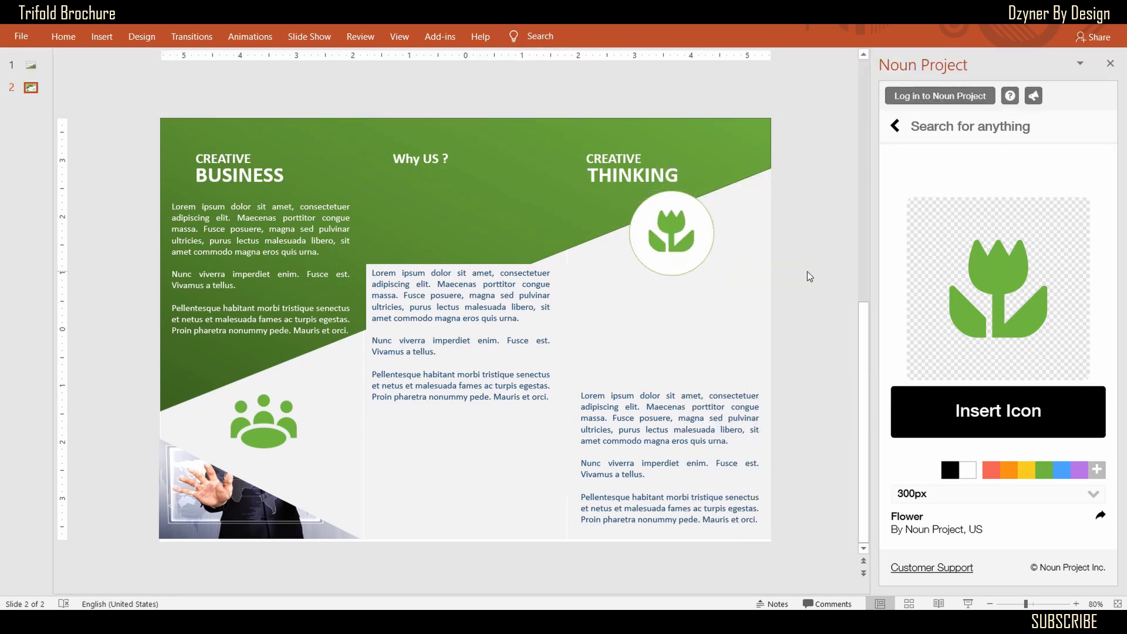
- Insert the green light bulb icon from Noun Project, shrink it and place it below the Why US ? heading
left_click(894, 125)
scroll(1012, 396, "down", 5)
left_click(1088, 274)
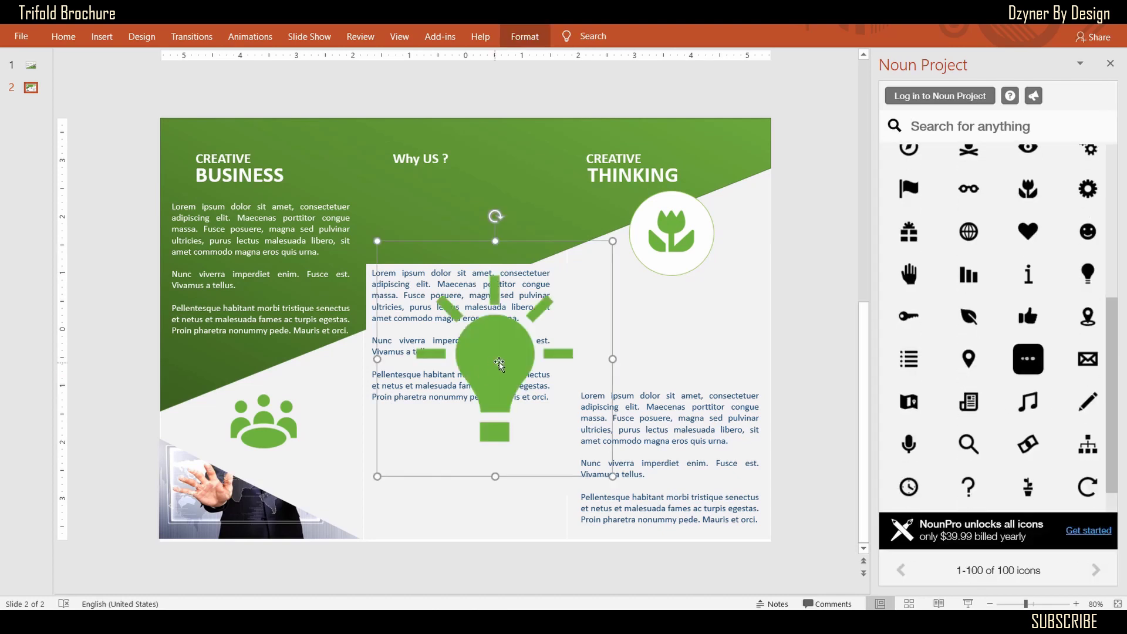
left_click_drag(499, 364, 458, 262)
left_click_drag(571, 372, 491, 292)
left_click_drag(454, 258, 451, 217)
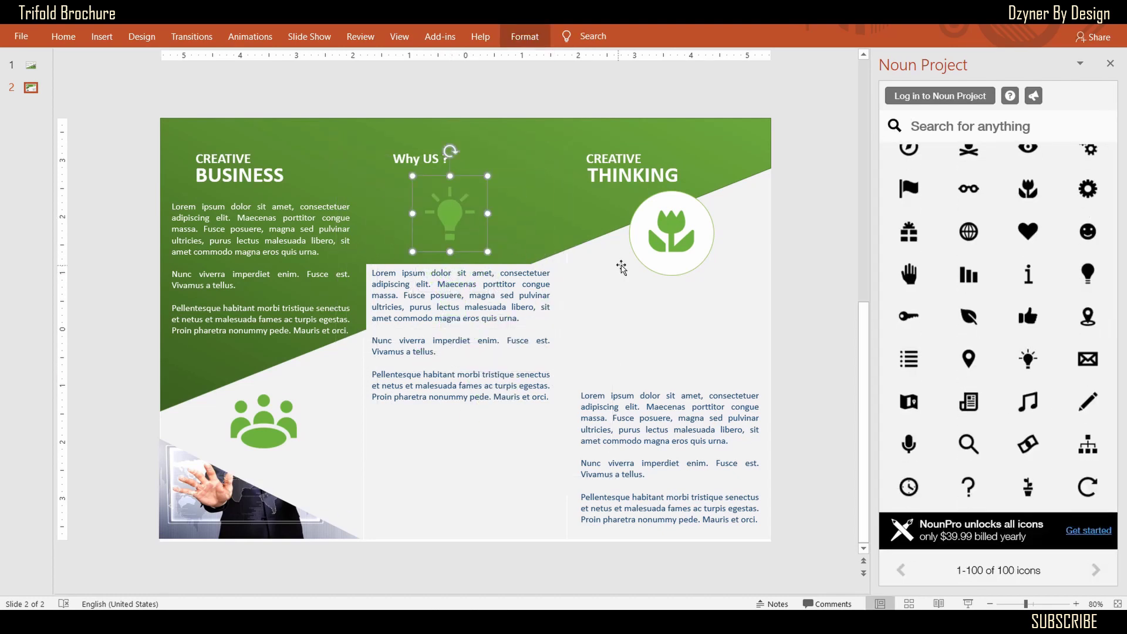
- Duplicate the white circle, move the copy onto the light bulb icon and send it backward behind the icon
left_click(662, 266)
key("ctrl+c")
key("ctrl+v")
left_click_drag(692, 264, 468, 264)
right_click(478, 254)
mouse_move(581, 413)
left_click(645, 432)
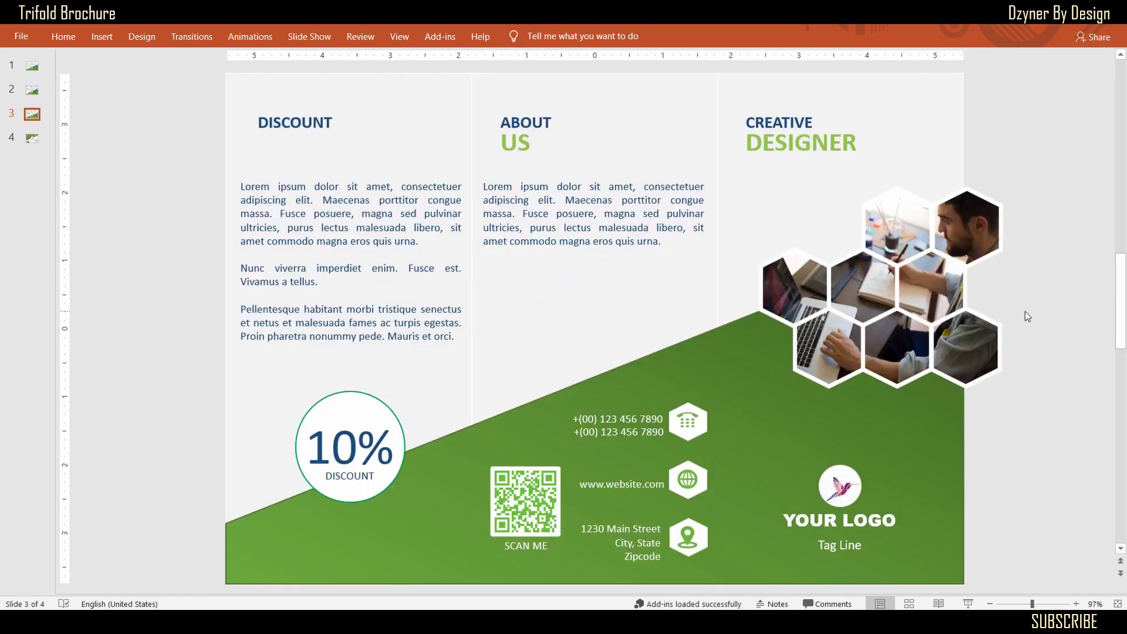
- On slide 3, copy the hexagon photo group and paste it as a picture
left_click(928, 295)
left_click(918, 289)
left_click(892, 303)
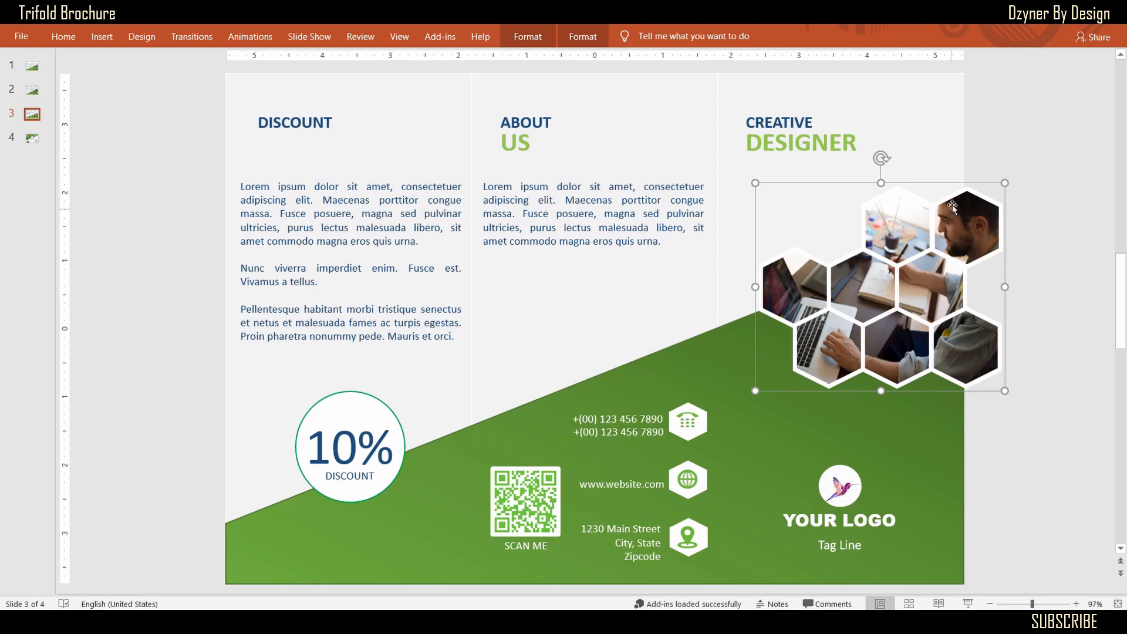
right_click(993, 149)
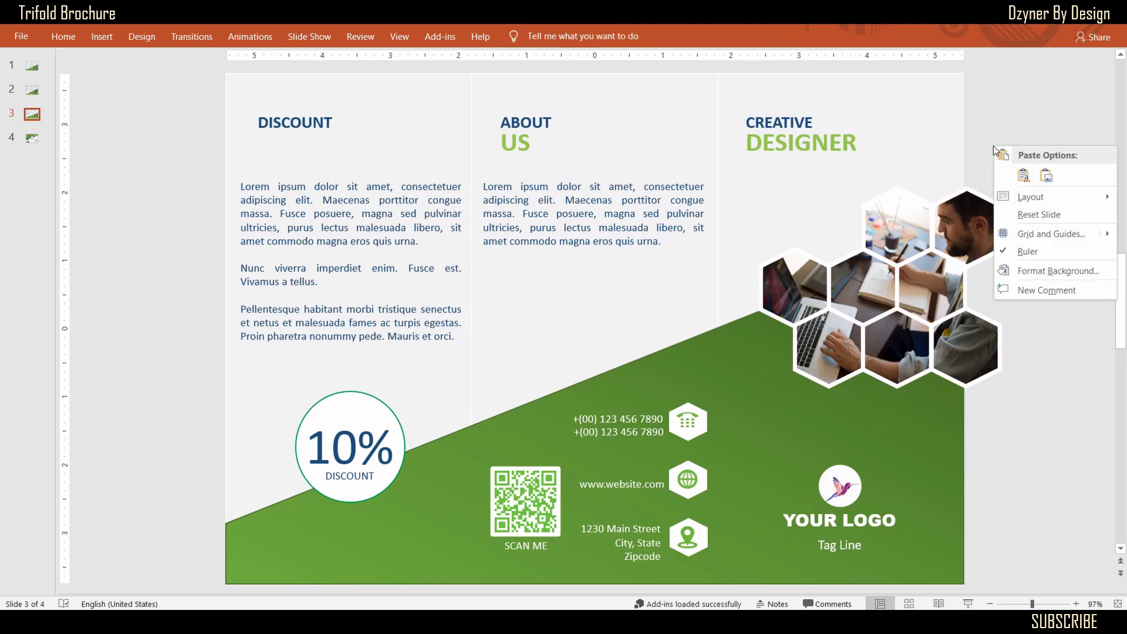
left_click(1045, 176)
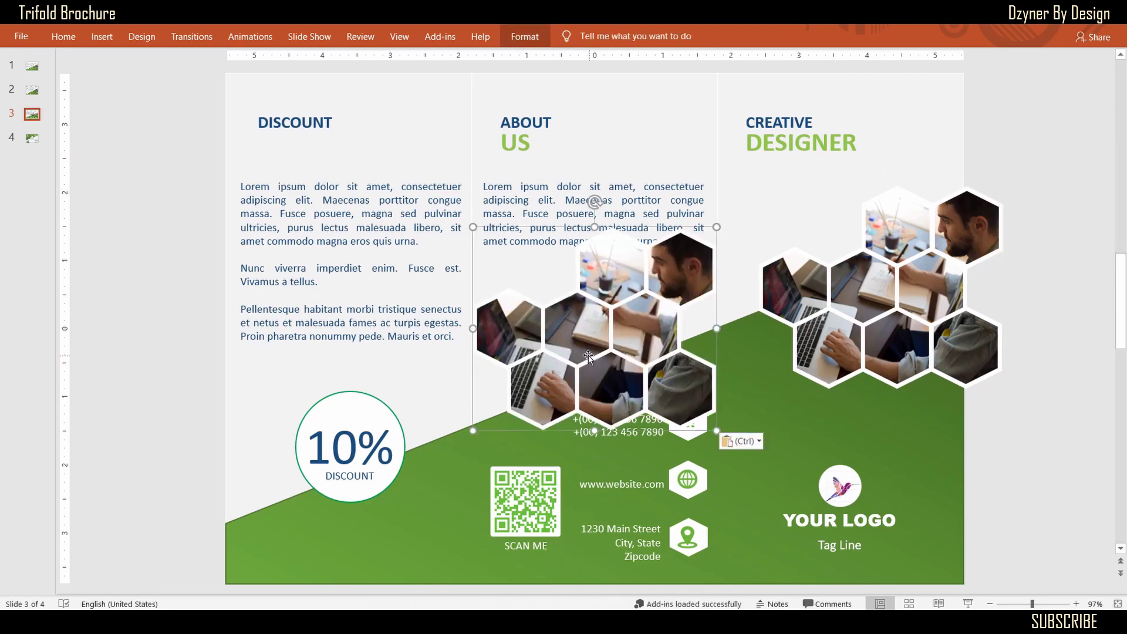
- Align the pasted hexagon picture over the original group and replace the group with it
left_click_drag(588, 355, 875, 312)
key("ctrl+Right")
key("ctrl+Right")
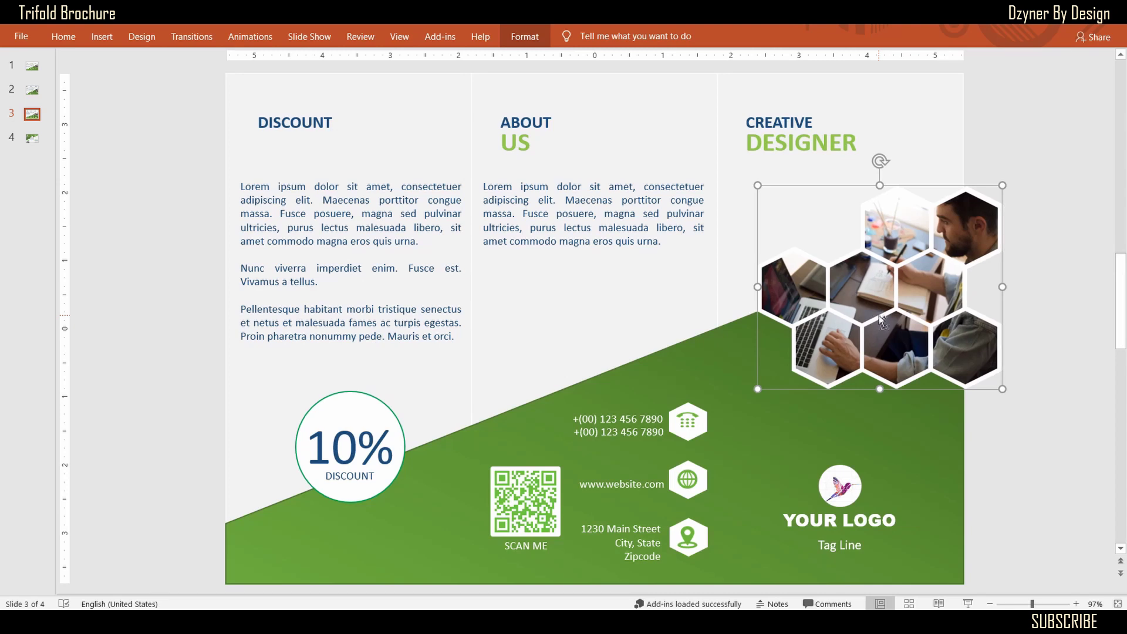
key("ctrl+x")
key("ctrl+v")
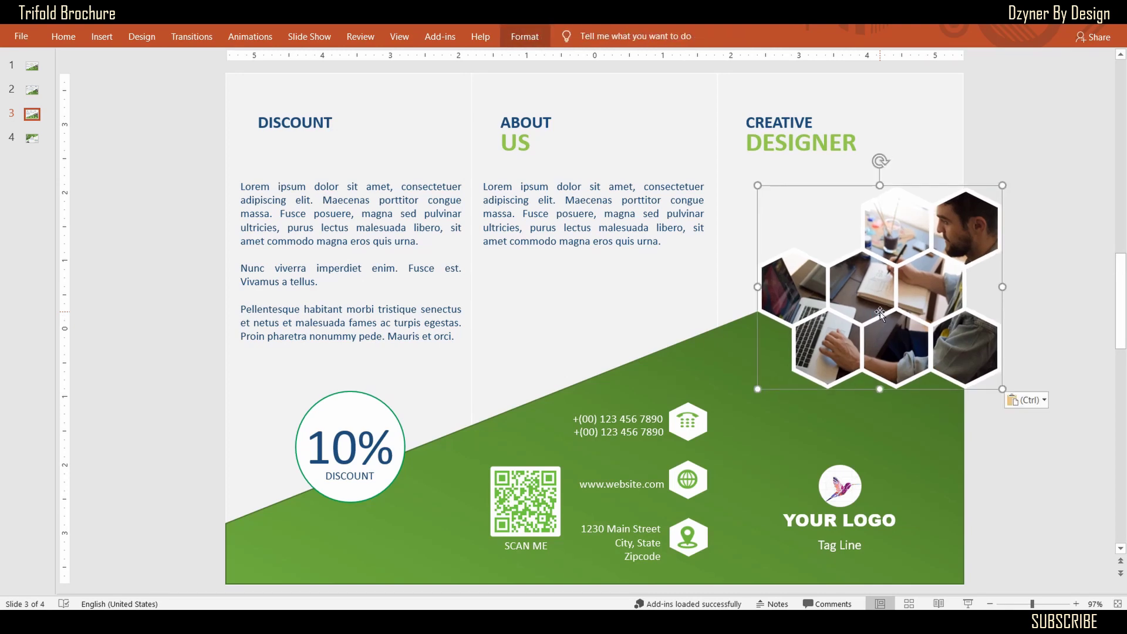
- Crop the hexagon picture's outer side so that it ends at the slide's right edge
left_click(524, 36)
left_click(962, 63)
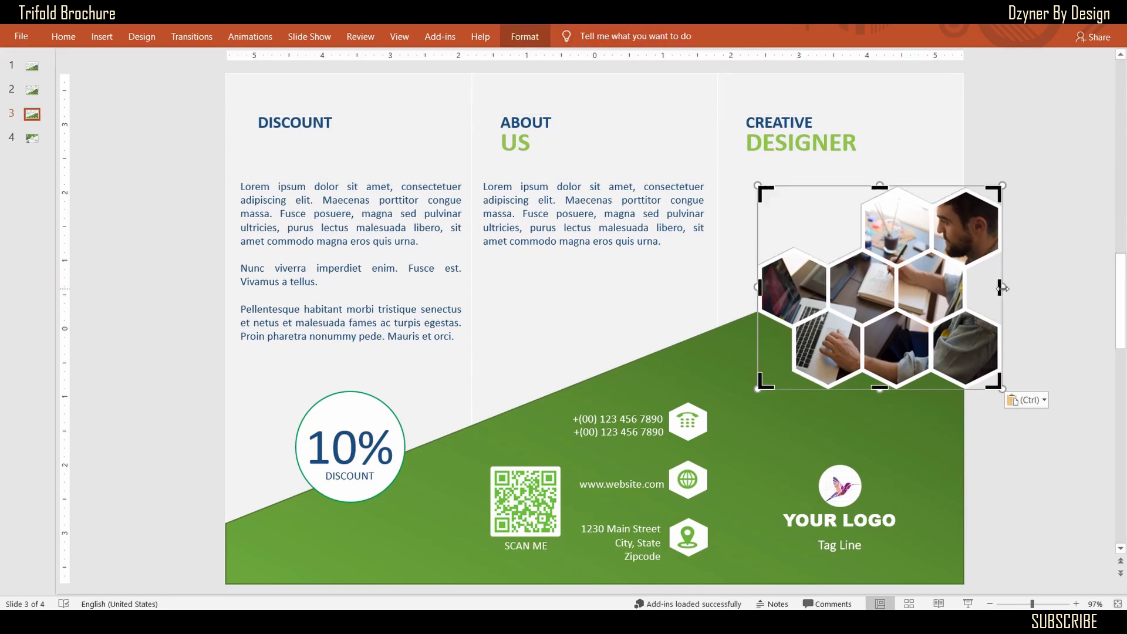
left_click_drag(1001, 287, 963, 288)
left_click(1040, 269)
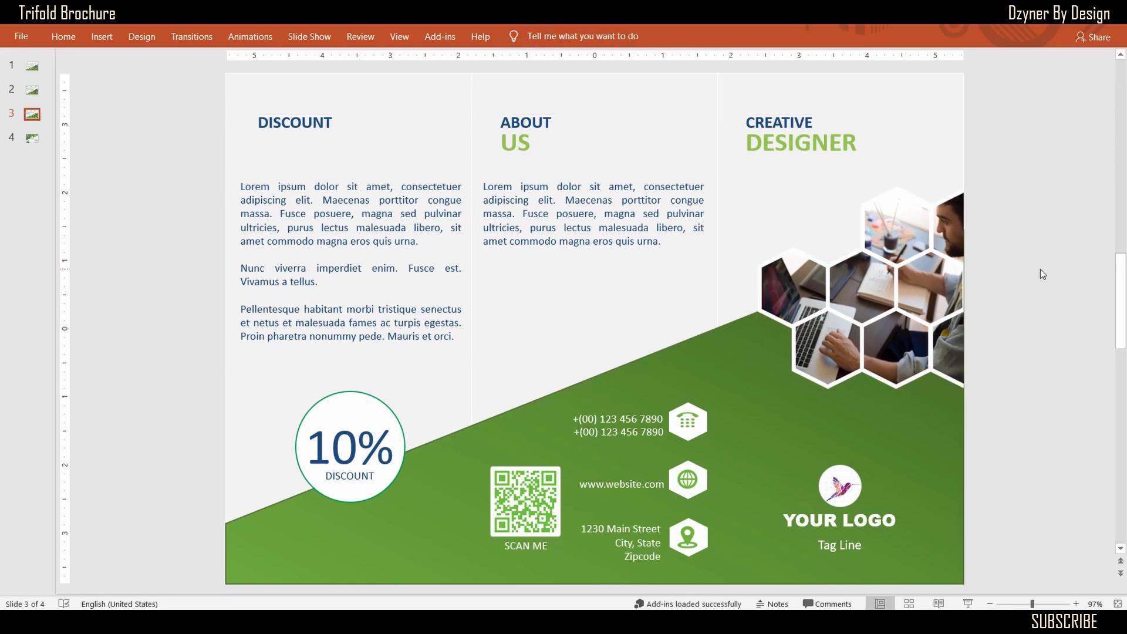
- Run the slide show from the current slide and review the outer and inner sides of the brochure
left_click(967, 603)
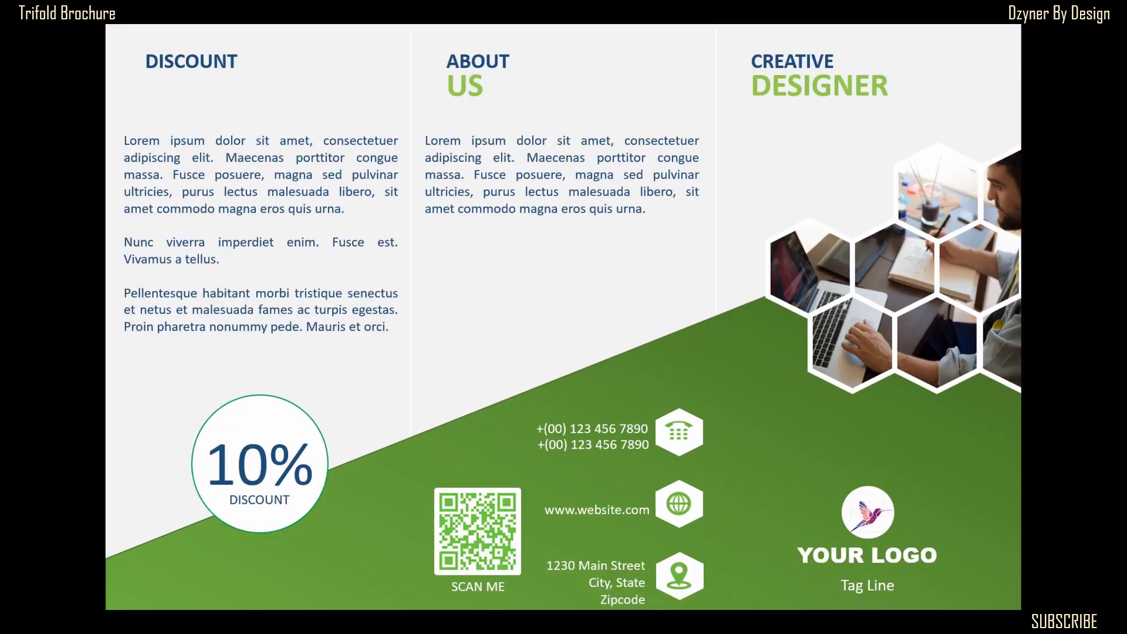
key("Right")
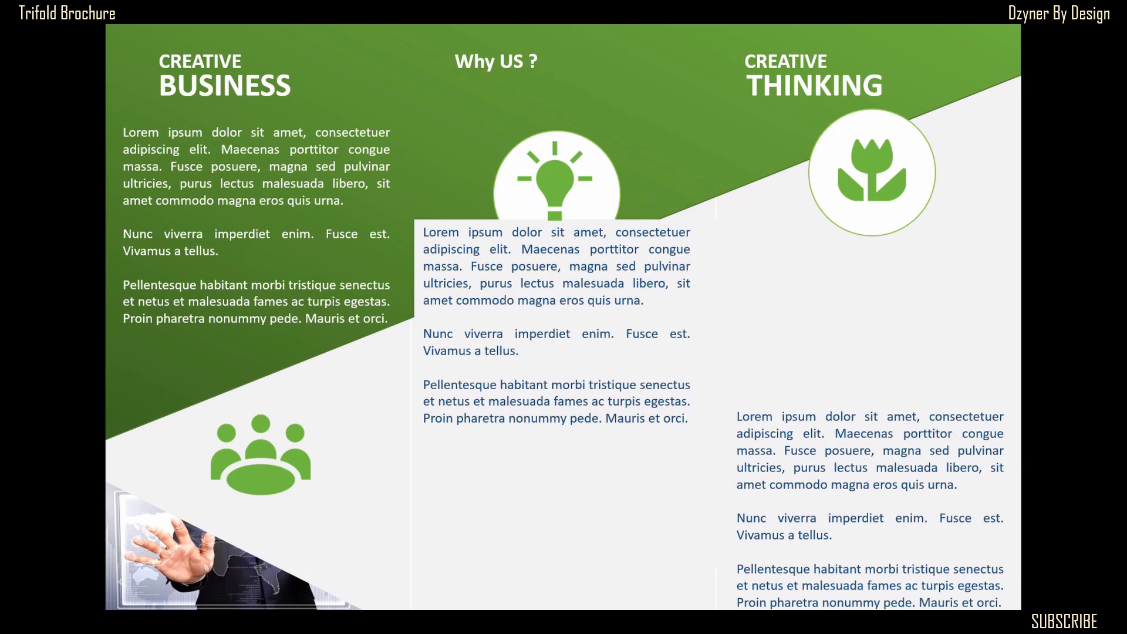
key("Right")
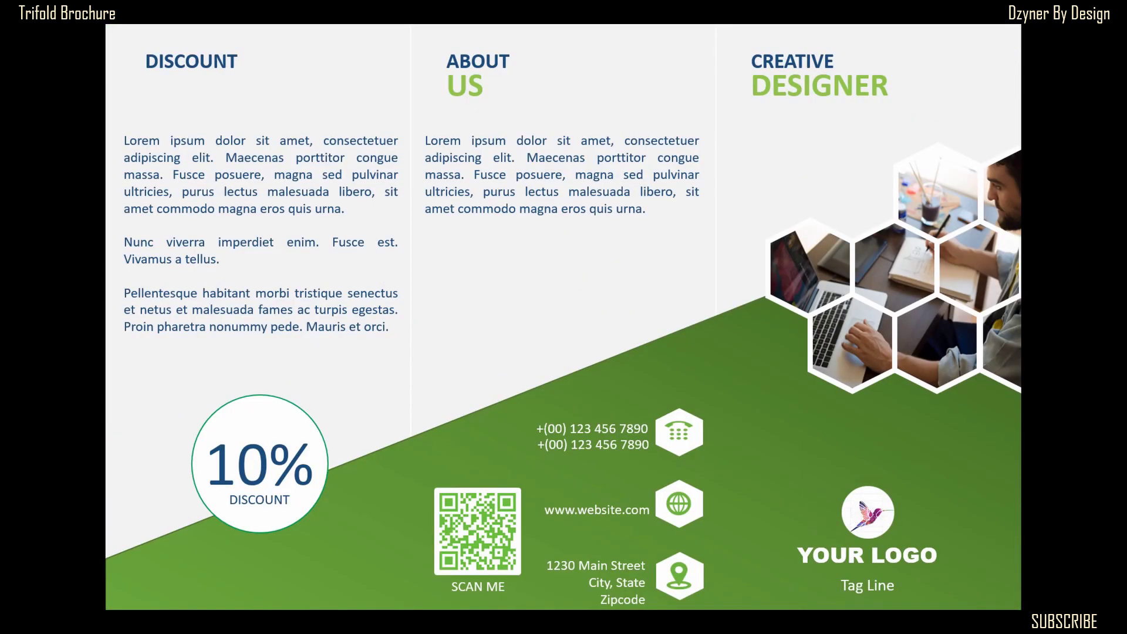